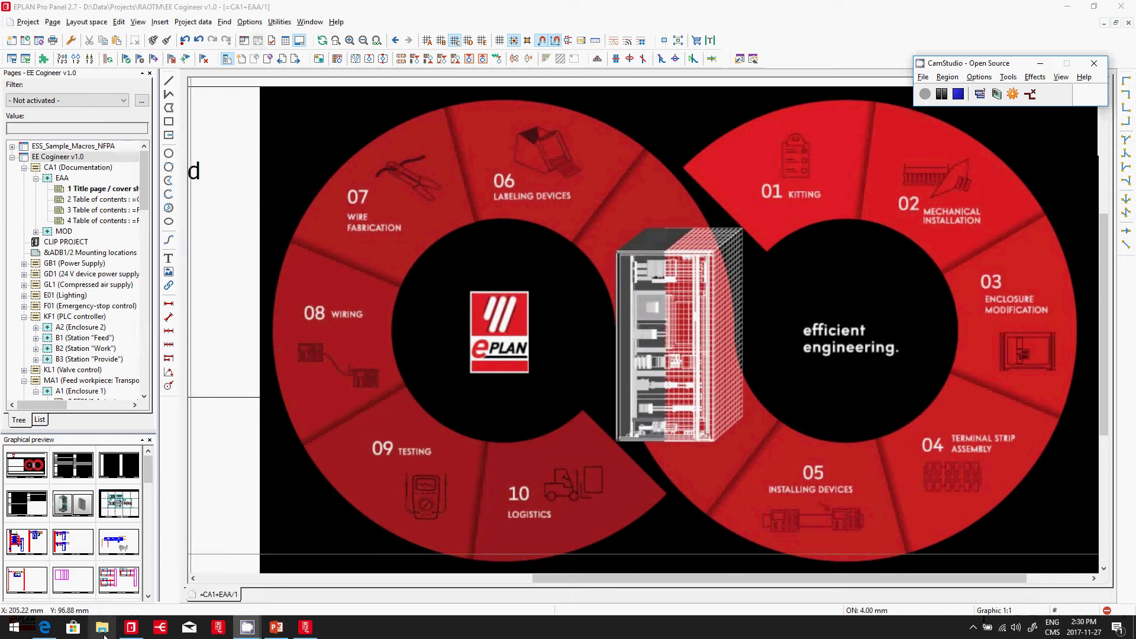
Step: Switch to the eplancanada.com start page in Microsoft Edge
left_click(45, 628)
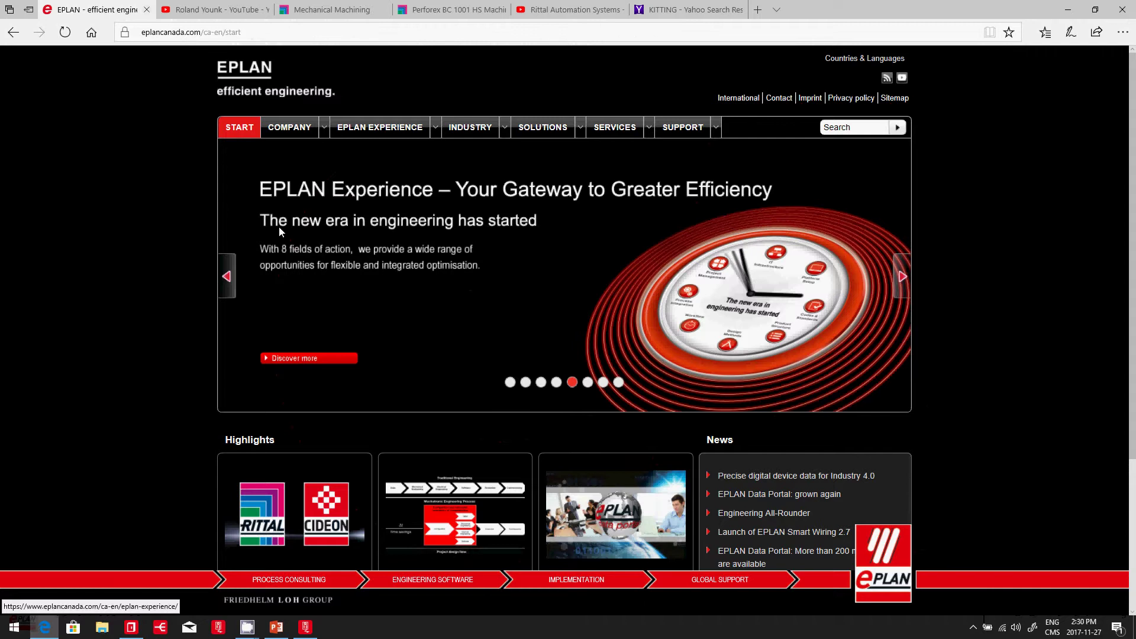
Step: View the Cogineer slide and the Control cabinet and switchgear engineering page, then return to EPLAN Pro Panel
left_click(526, 383)
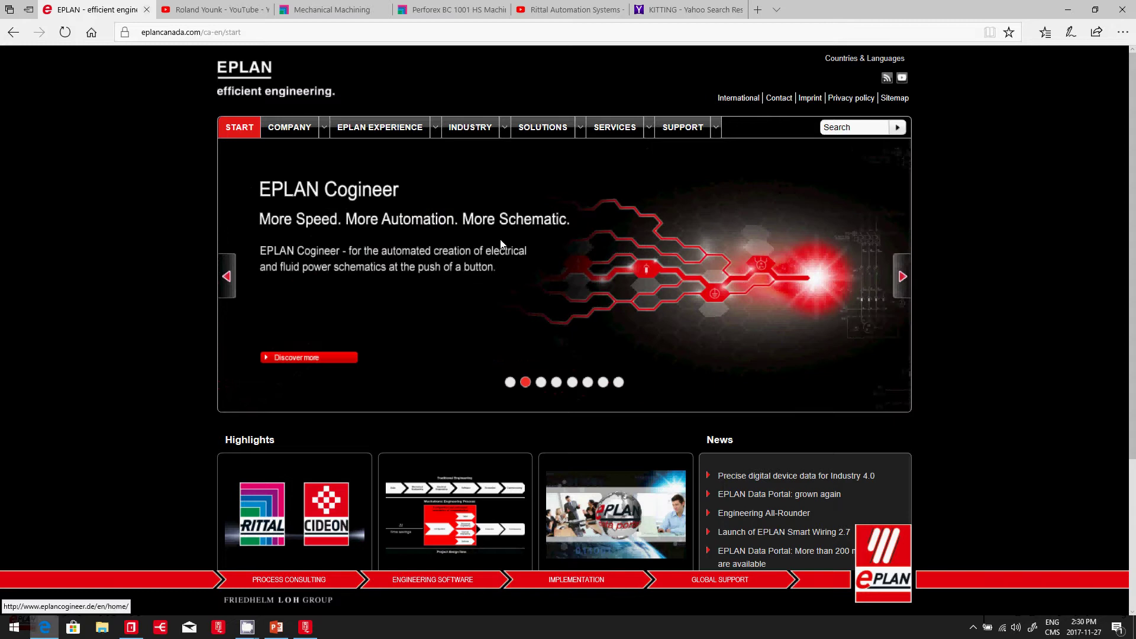
left_click(536, 132)
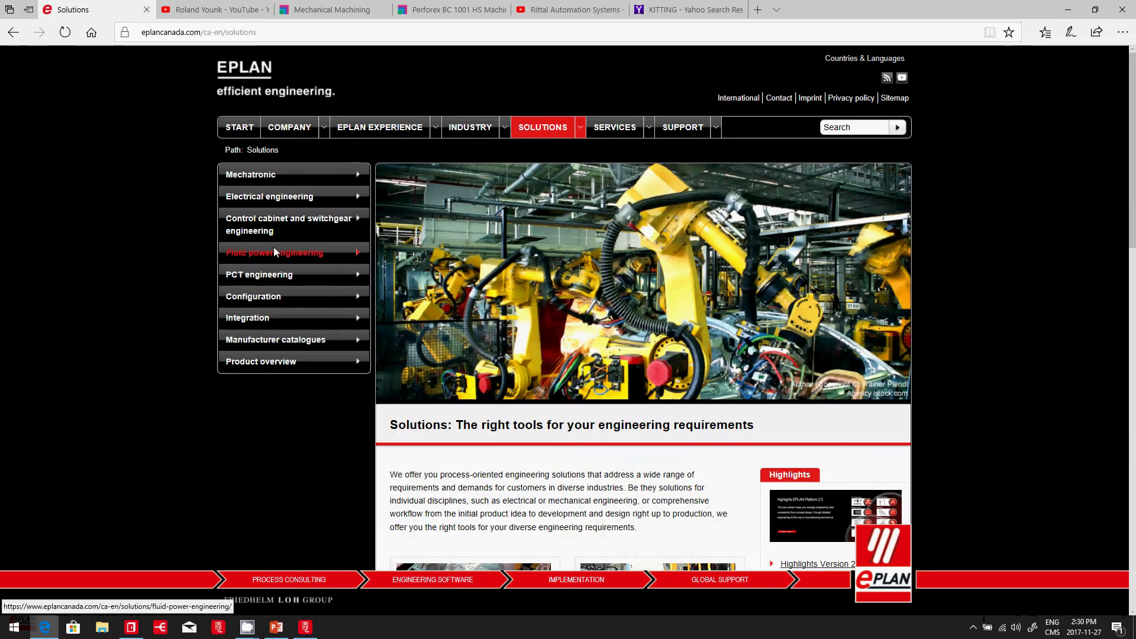
left_click(257, 225)
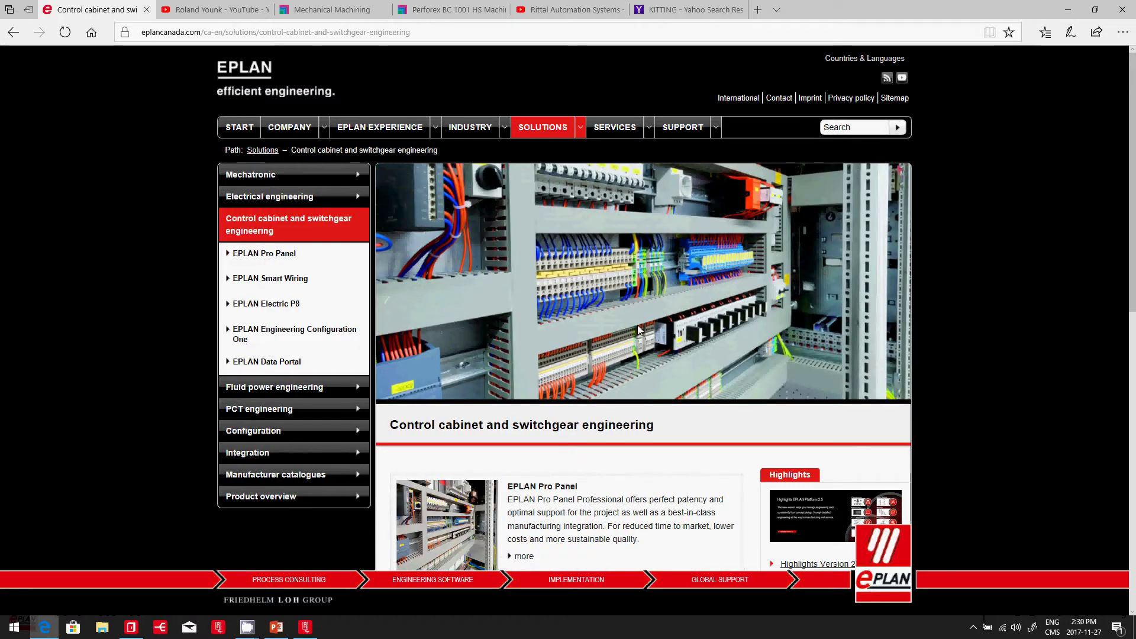
key("alt+Tab")
key("Tab")
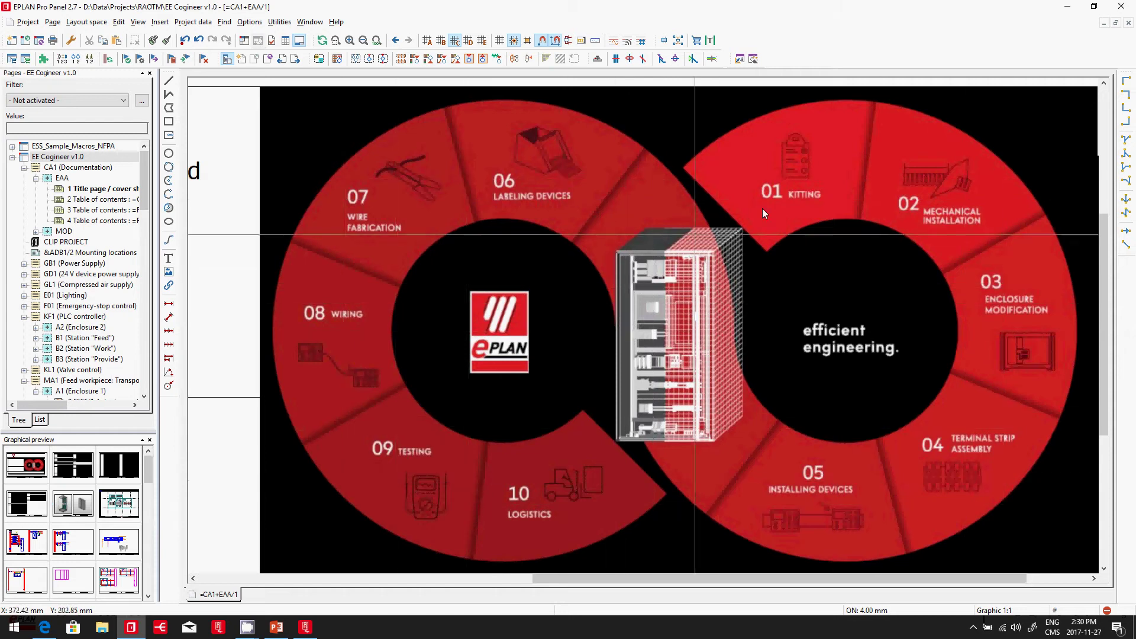
Step: Complete the EE Cogineer v1.0 project via Revision control and export it to PDF
left_click(76, 157)
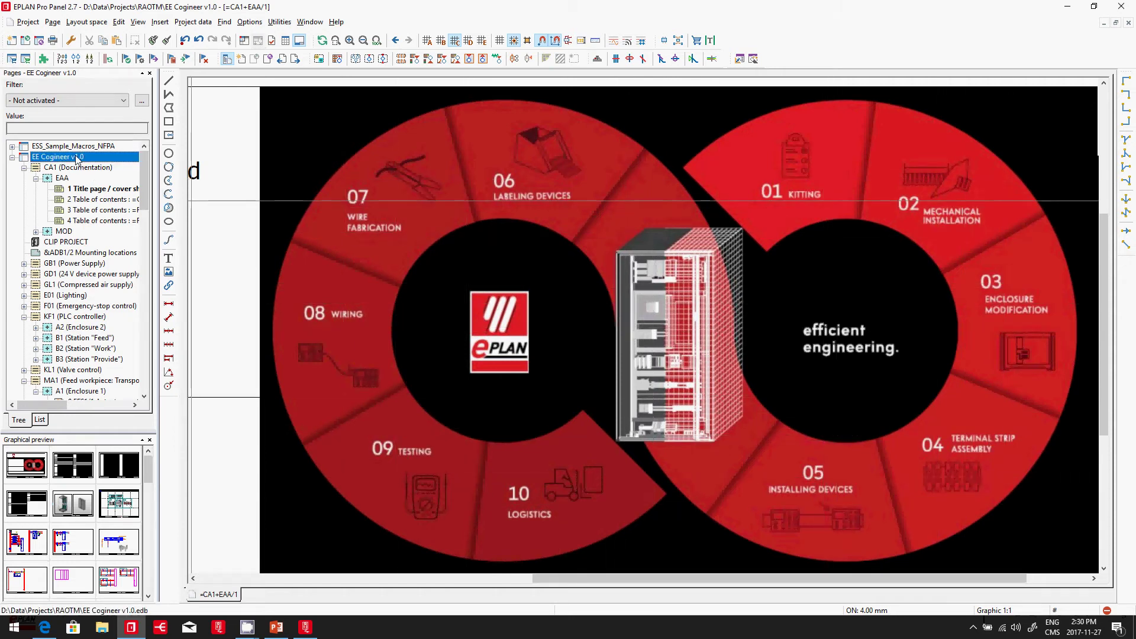
left_click(279, 22)
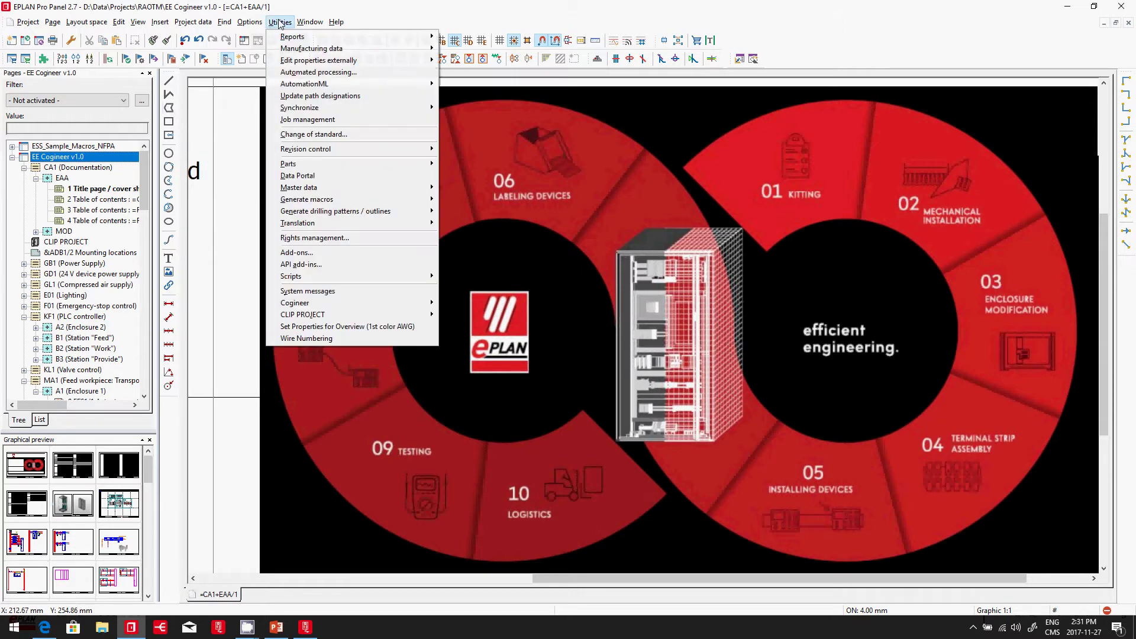
mouse_move(321, 187)
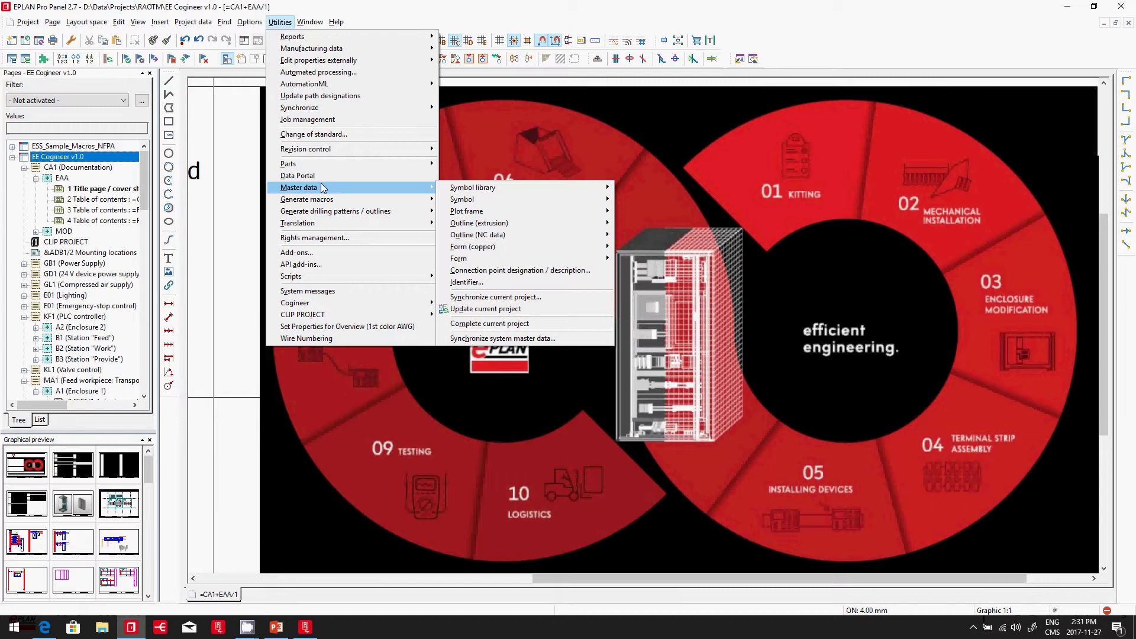
mouse_move(341, 153)
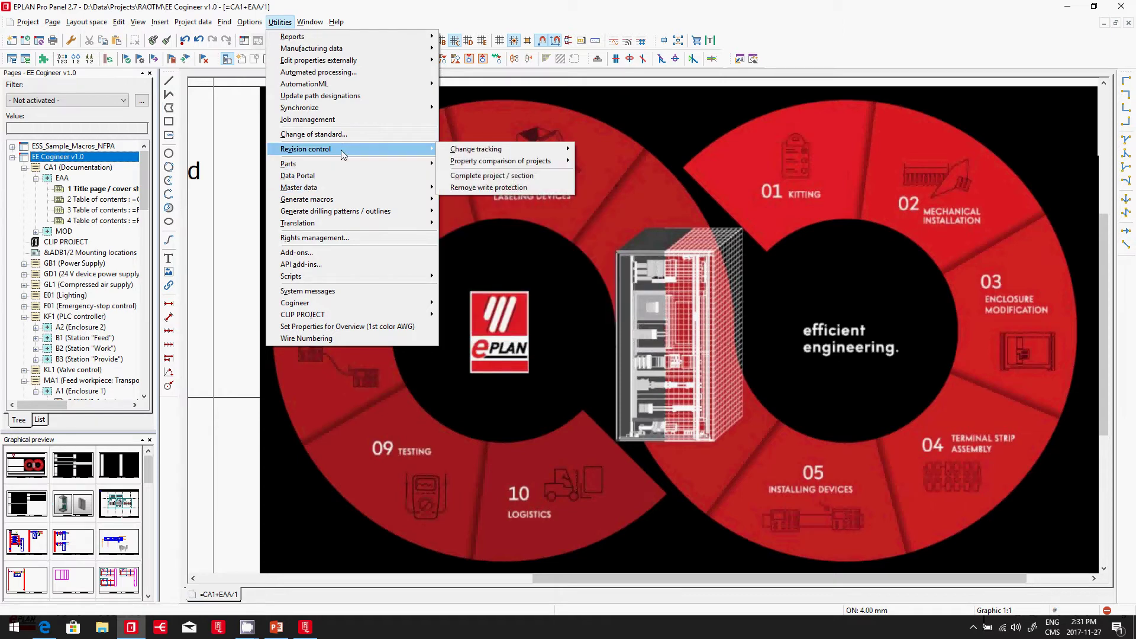
left_click(522, 180)
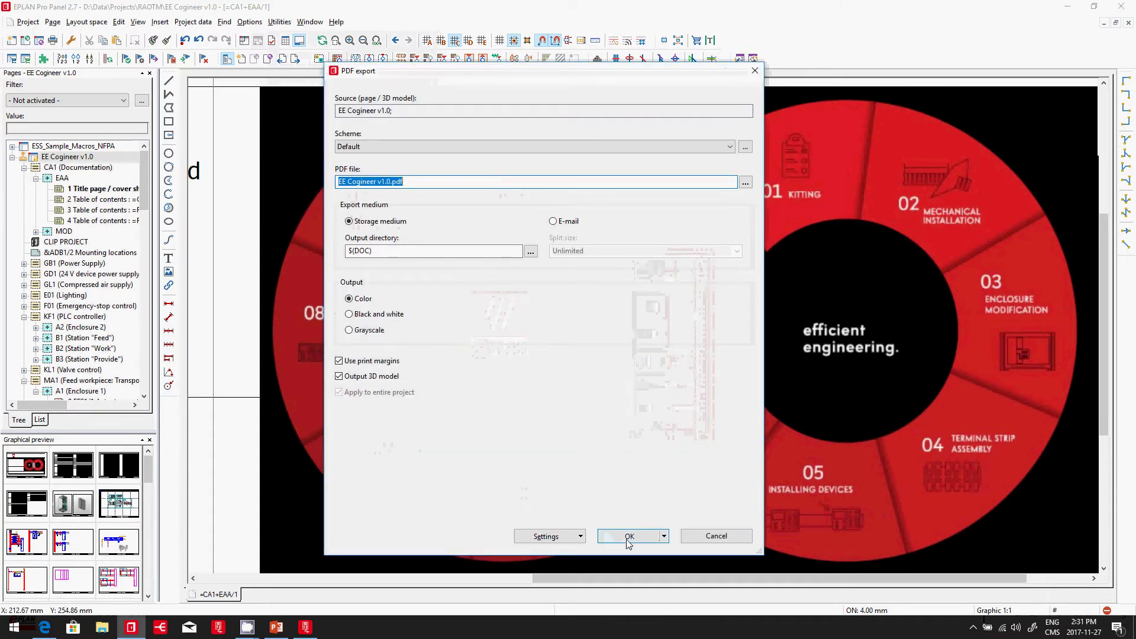
left_click(628, 538)
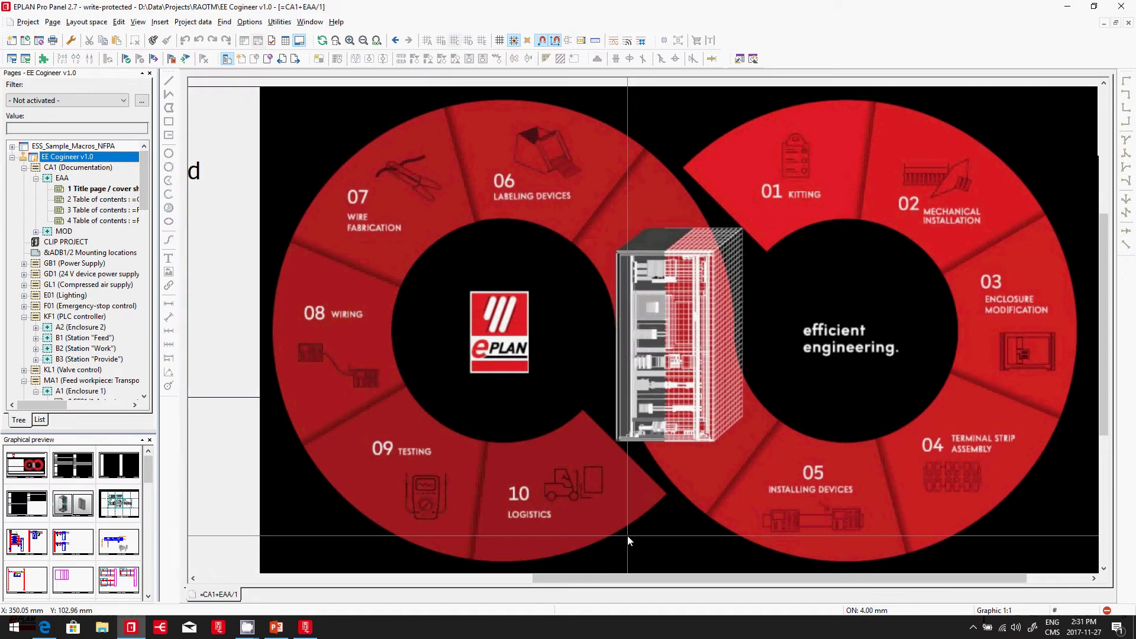
Step: Open EE Cogineer v1.0.pdf from D:\Data\Projects\RAOTM\EE Cogineer v1.0.edb\doc
left_click(104, 629)
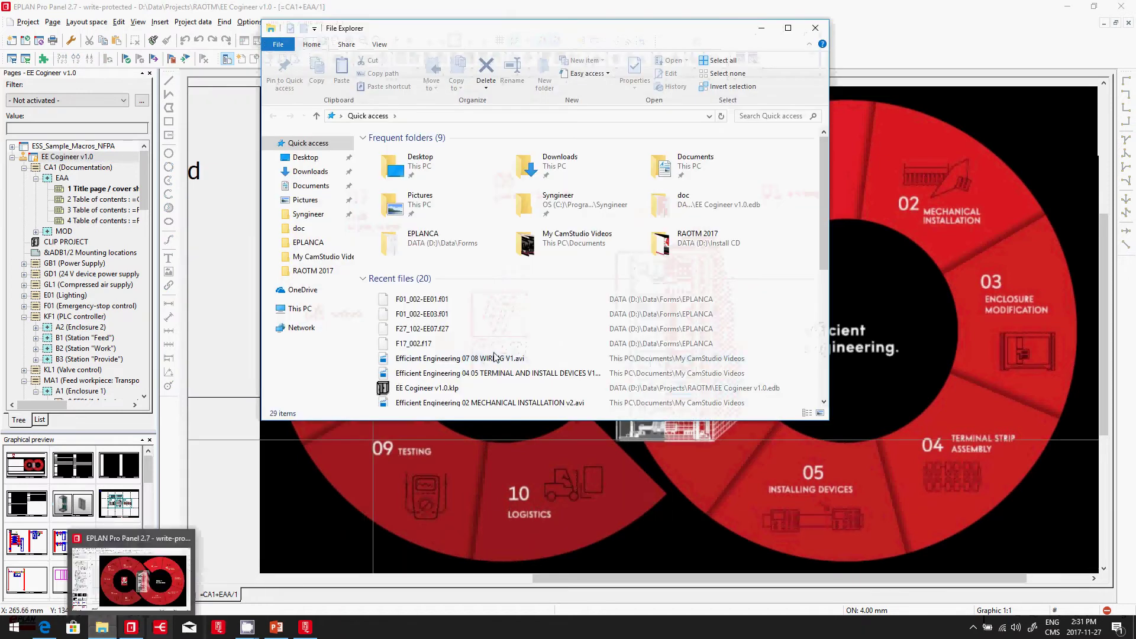
left_click(305, 309)
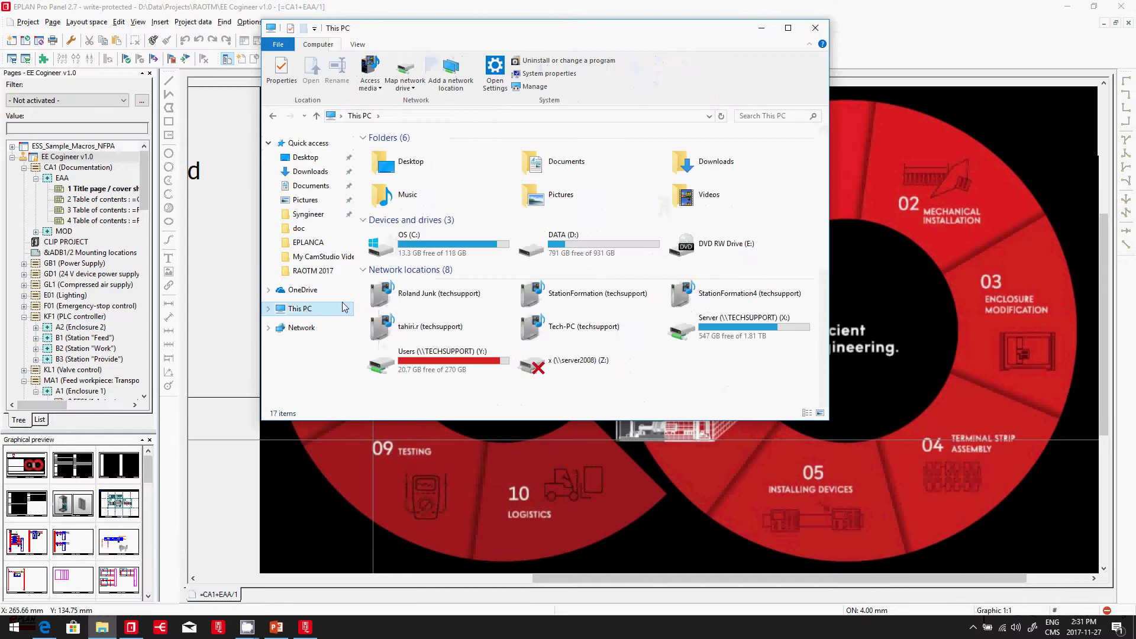
double_click(597, 238)
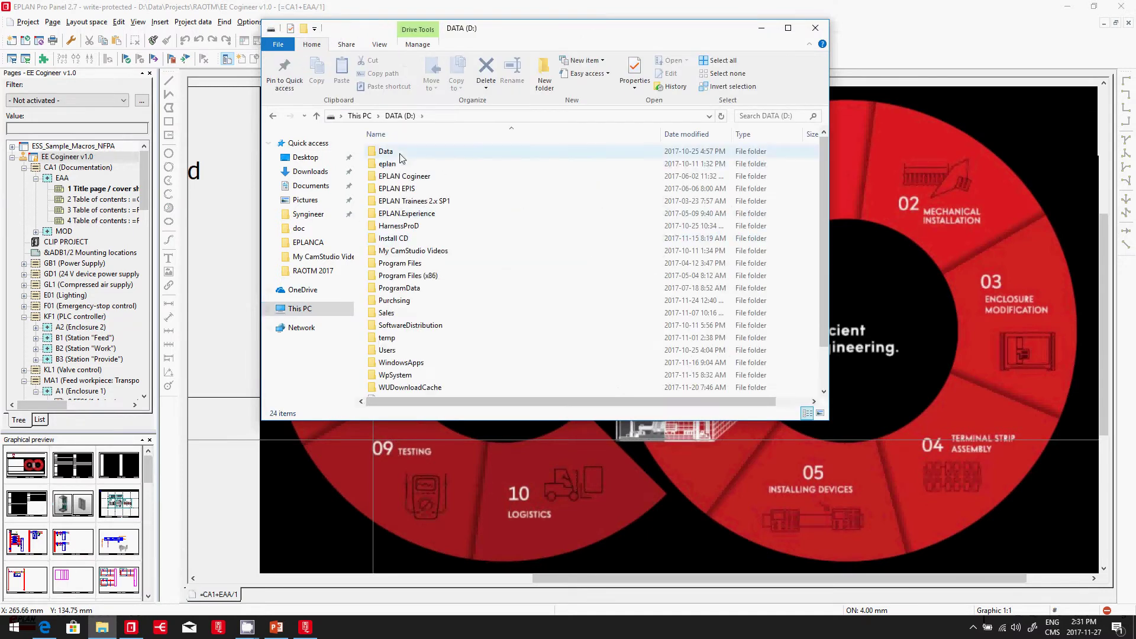
left_click(391, 157)
double_click(391, 157)
scroll(408, 332, "down", 3)
double_click(402, 341)
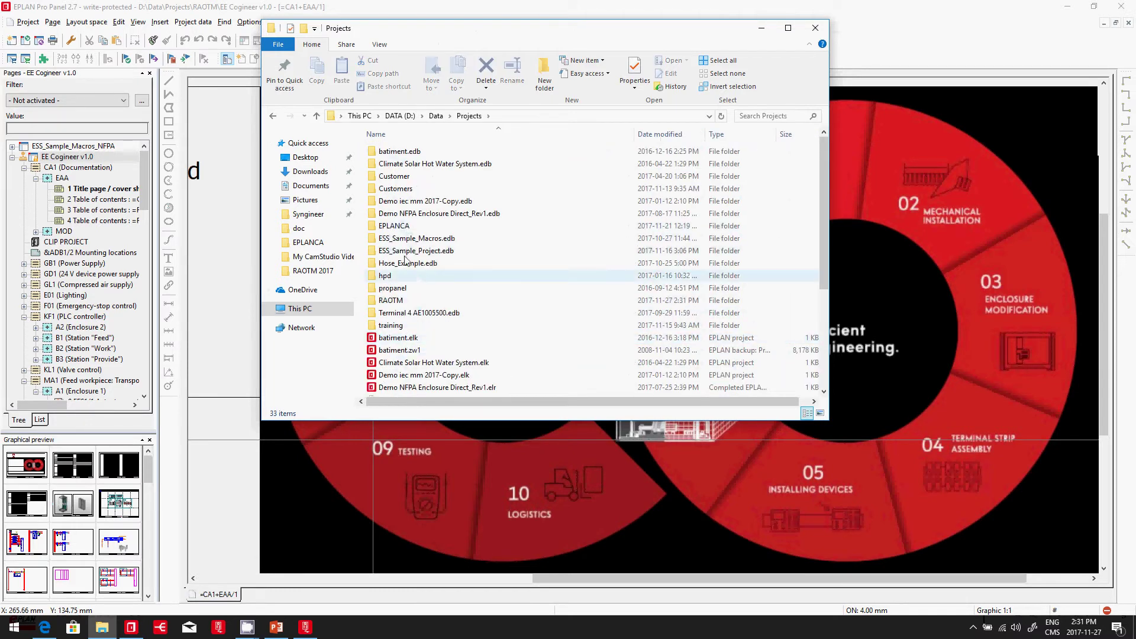
double_click(397, 300)
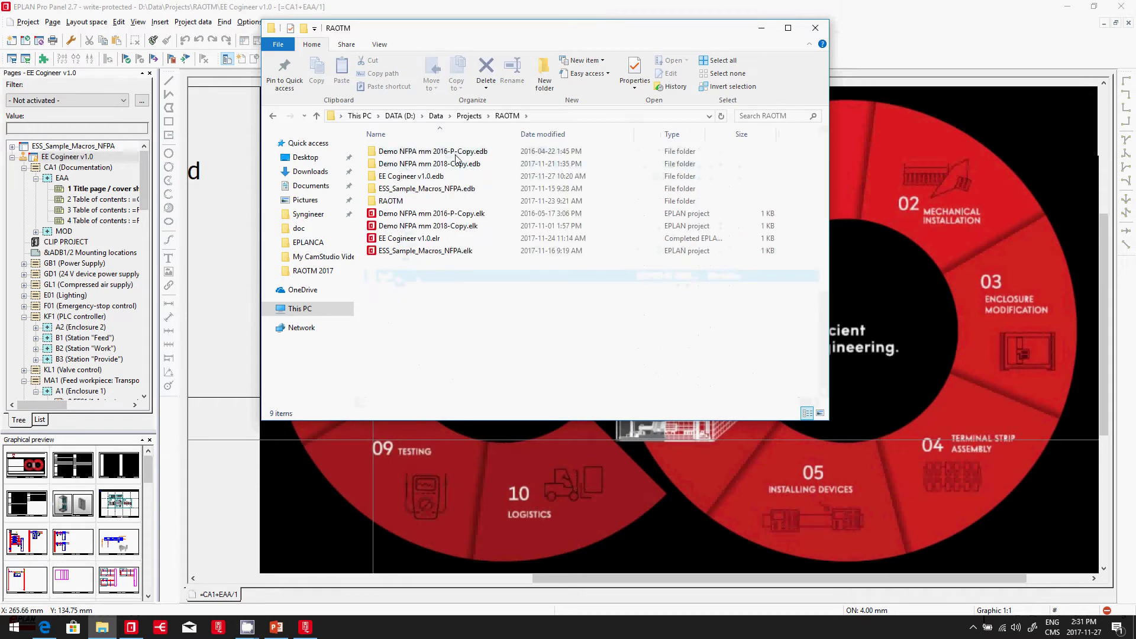
double_click(421, 176)
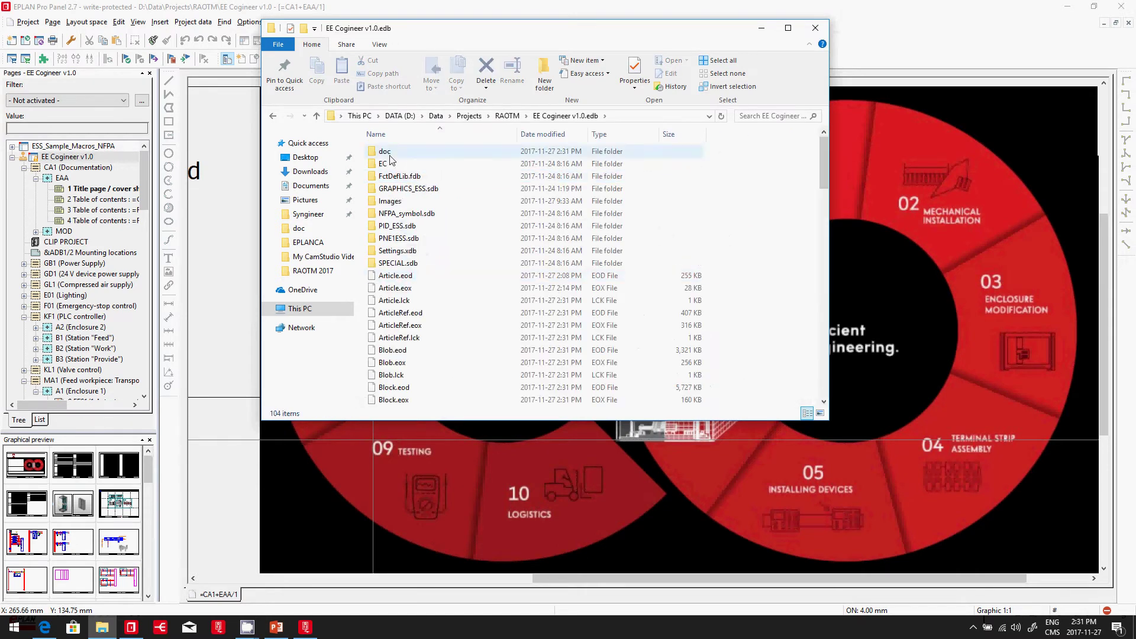
double_click(385, 153)
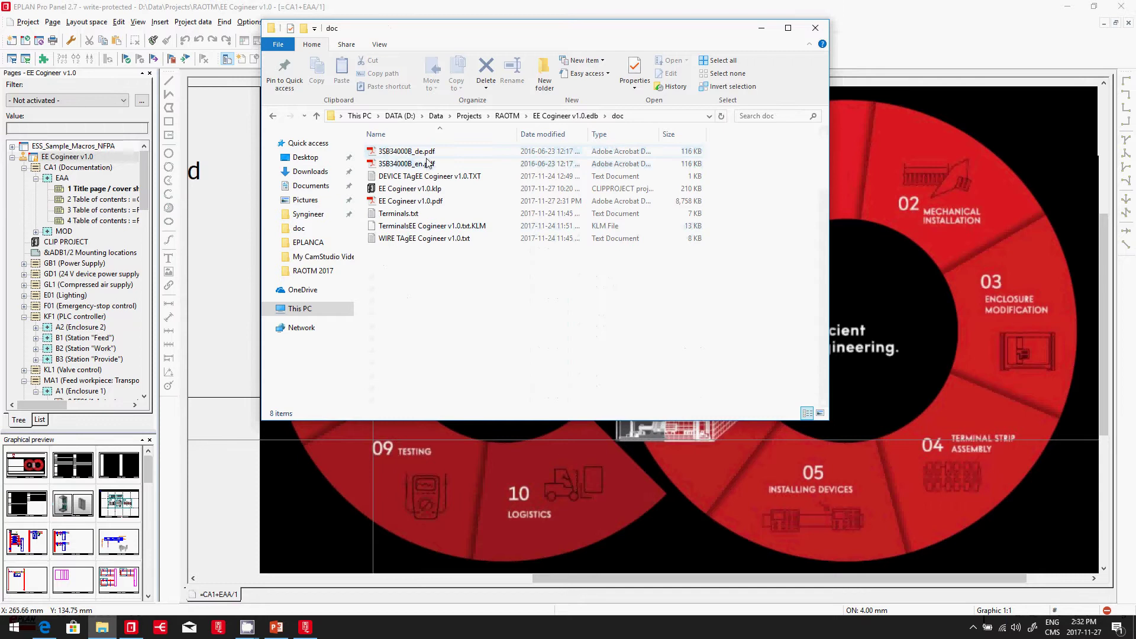
double_click(423, 202)
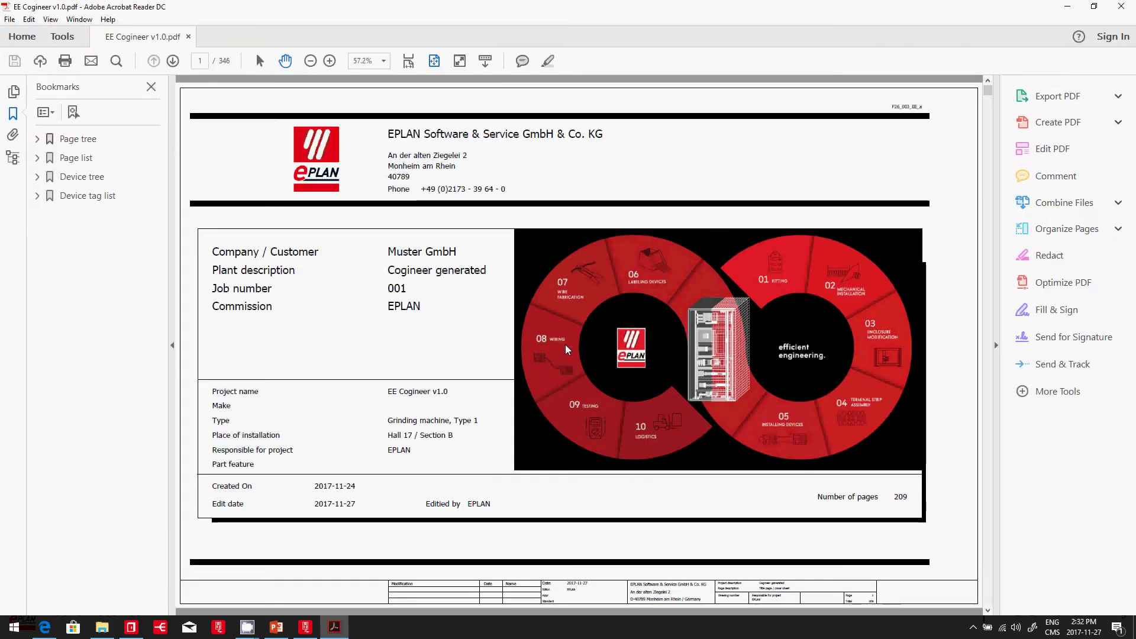
Step: Go to the =MA1 Feed workpiece: Transport page and place a sticky note beside the drive
left_click(38, 139)
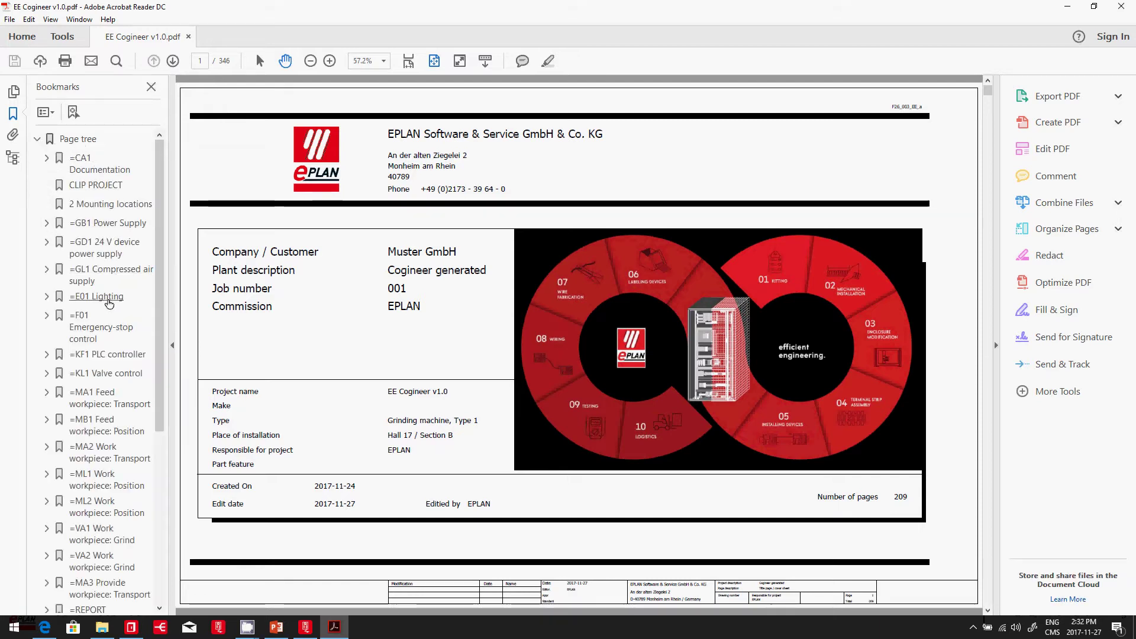
left_click(100, 398)
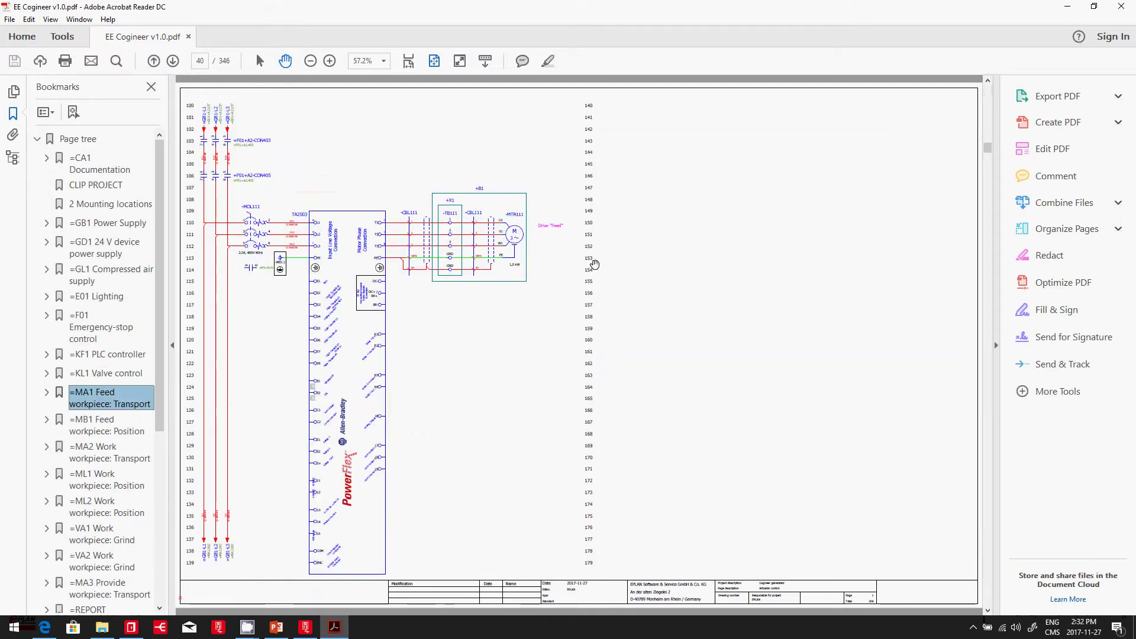
left_click(521, 61)
left_click(283, 192)
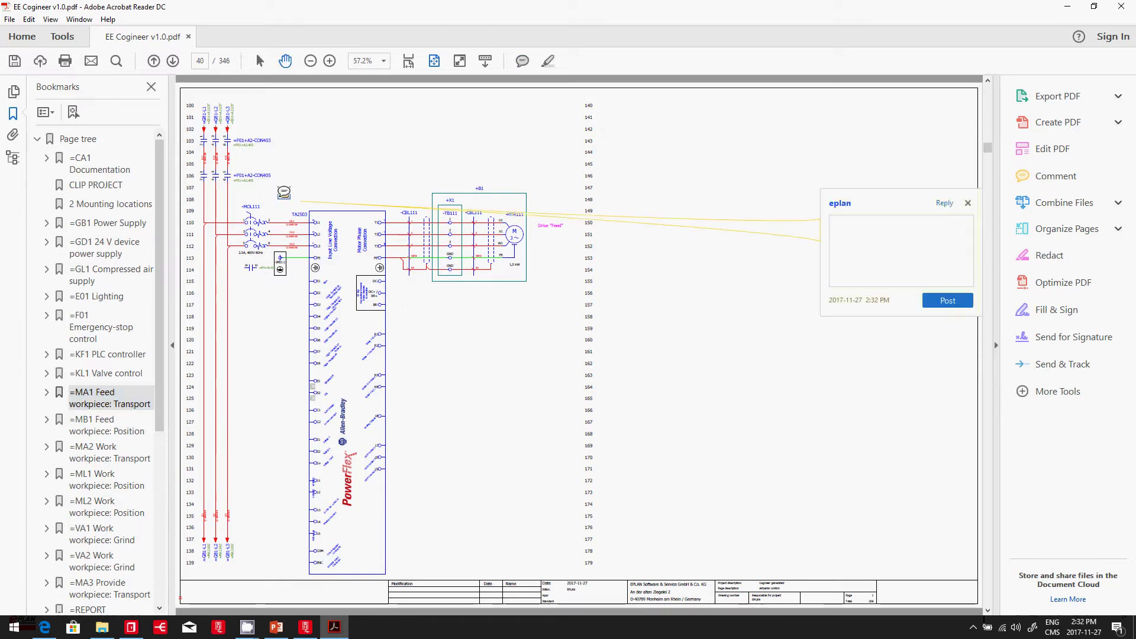
left_click(723, 287)
Step: Enter and post the note text 'PLEASE EXCHANGE PART FOR SE', correcting the typos
type("PLEASE EXAHNGE PART FOR ")
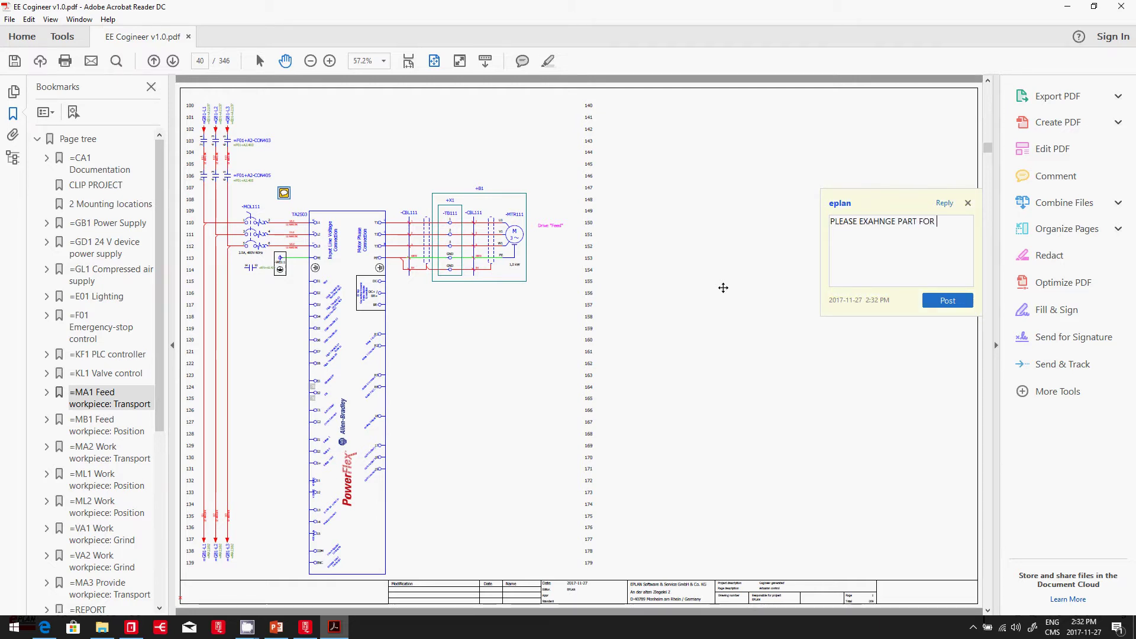
type("se")
key("BackSpace")
key("BackSpace")
type("SE")
left_click(878, 222)
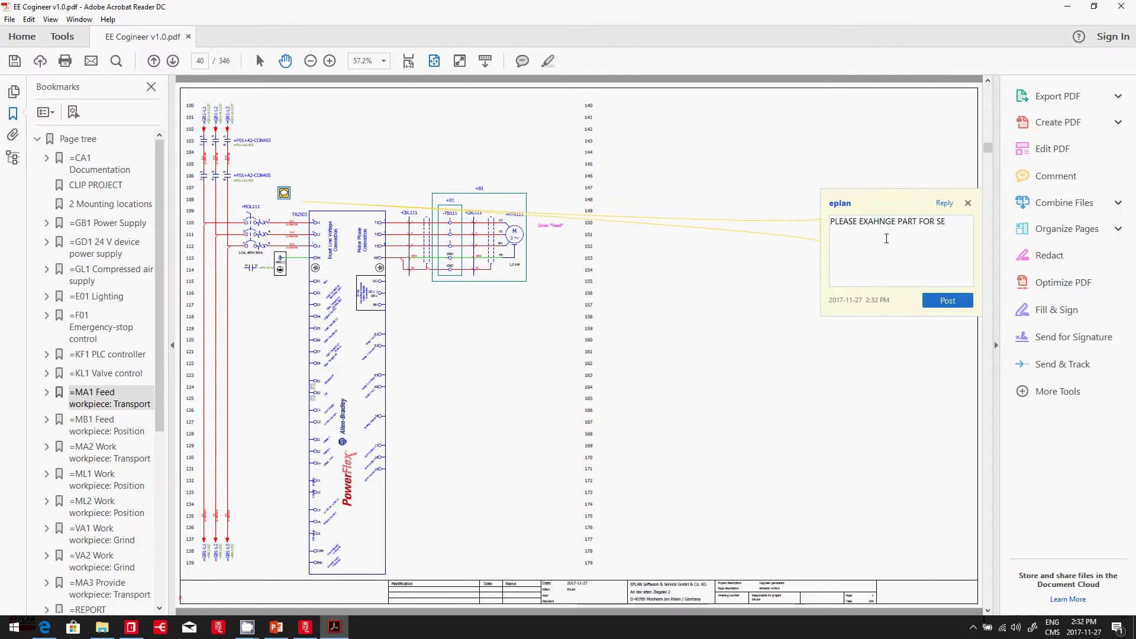
key("BackSpace")
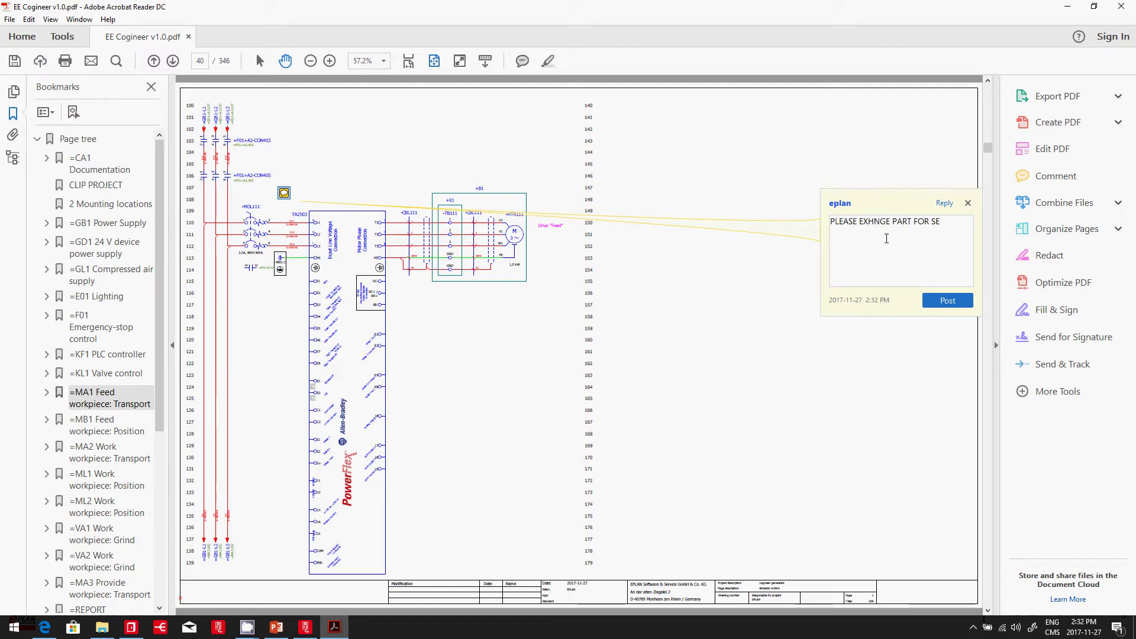
type("CHA")
left_click(944, 301)
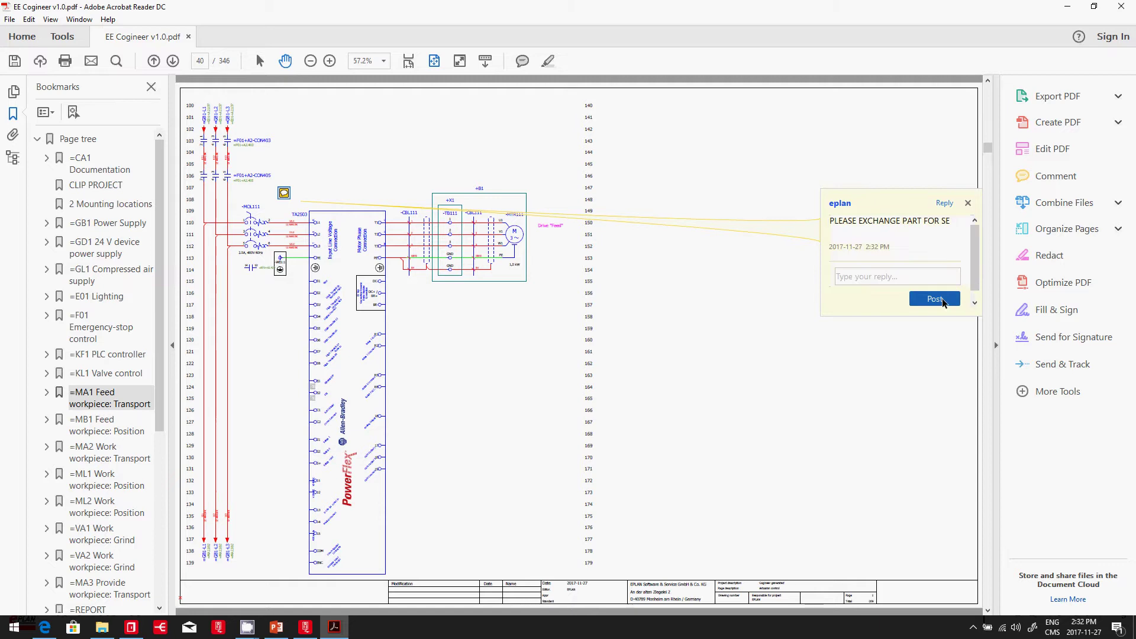
left_click(969, 204)
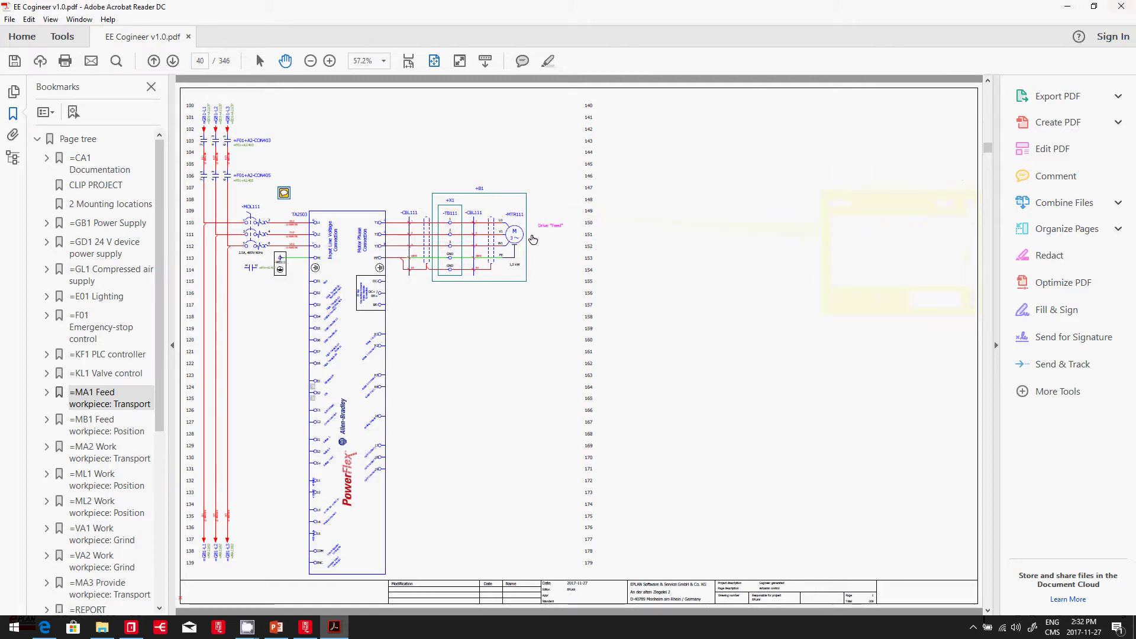
Step: Close the PDF, saving it over the original EE Cogineer v1.0.pdf in the doc folder
left_click(1122, 6)
left_click(572, 338)
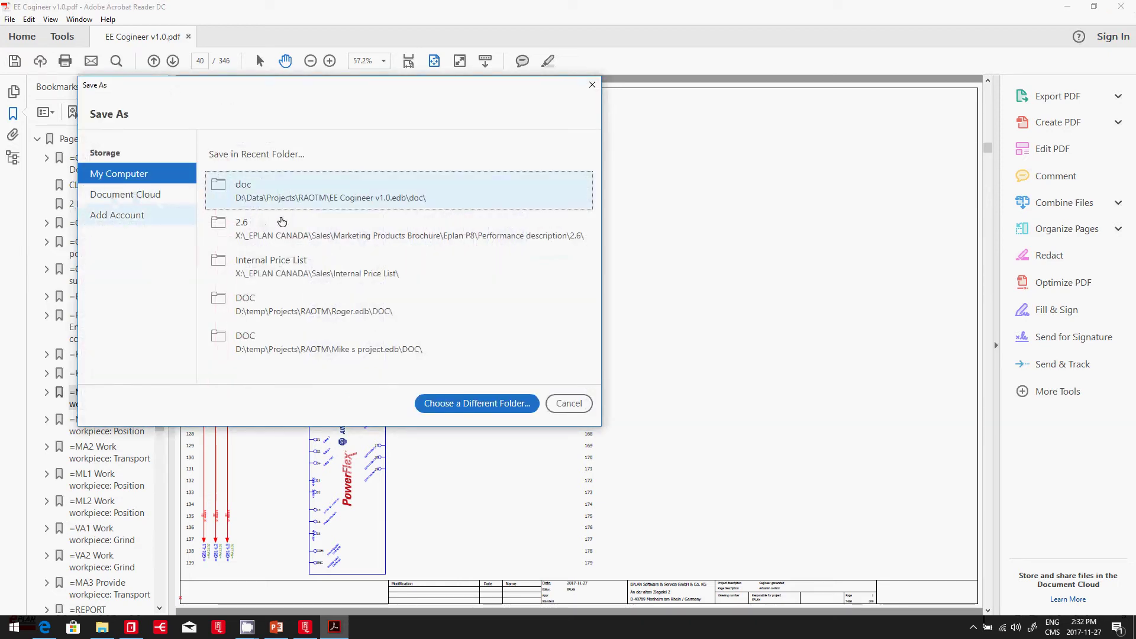
left_click(267, 197)
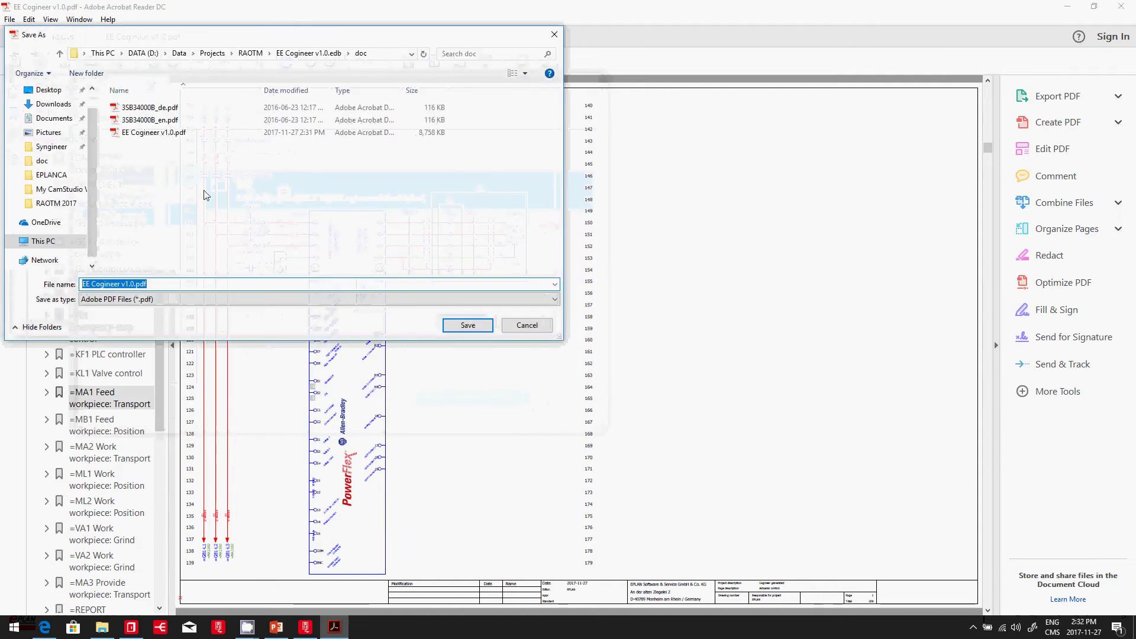
left_click(477, 323)
left_click(599, 316)
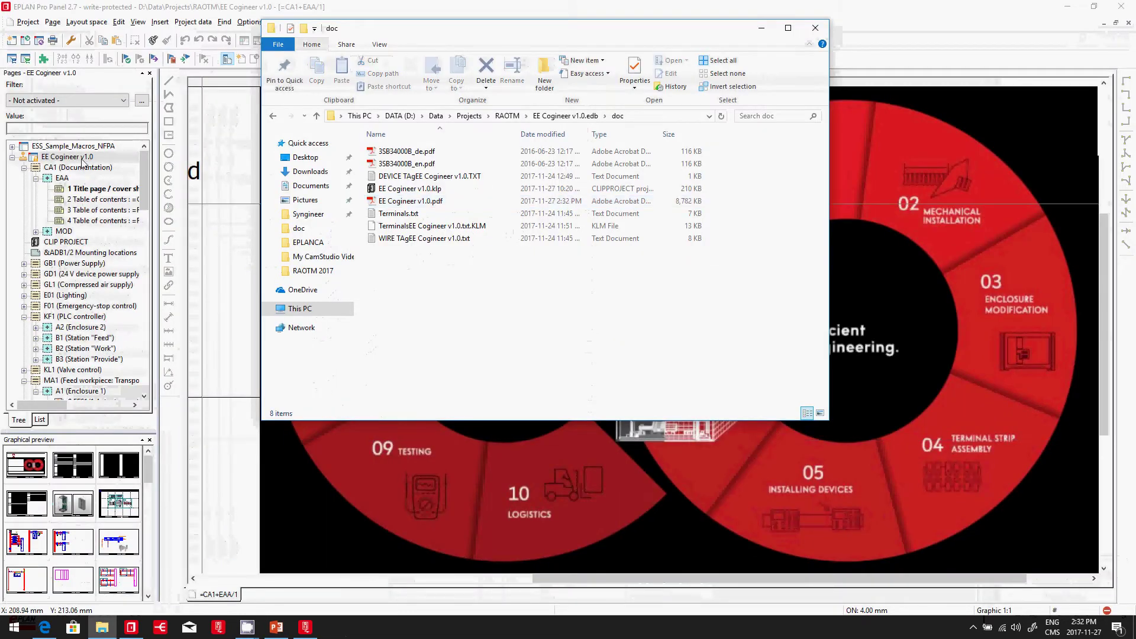
Step: Generate Revision 1 of EE Cogineer v1.0 with a comment referencing customer feedback
left_click(85, 159)
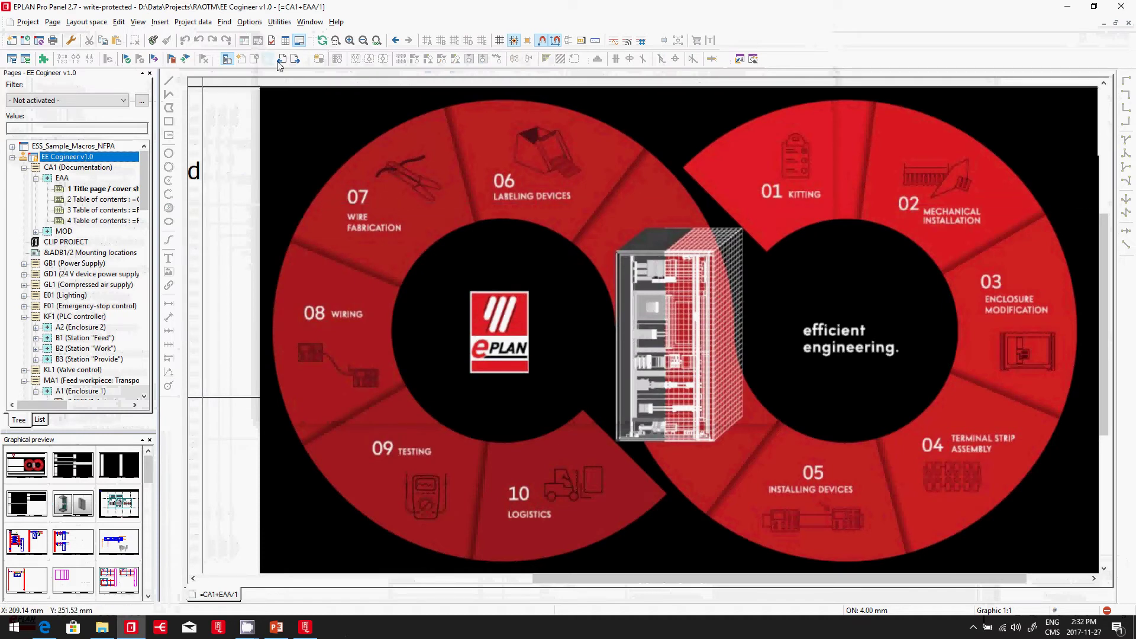
left_click(280, 21)
mouse_move(346, 151)
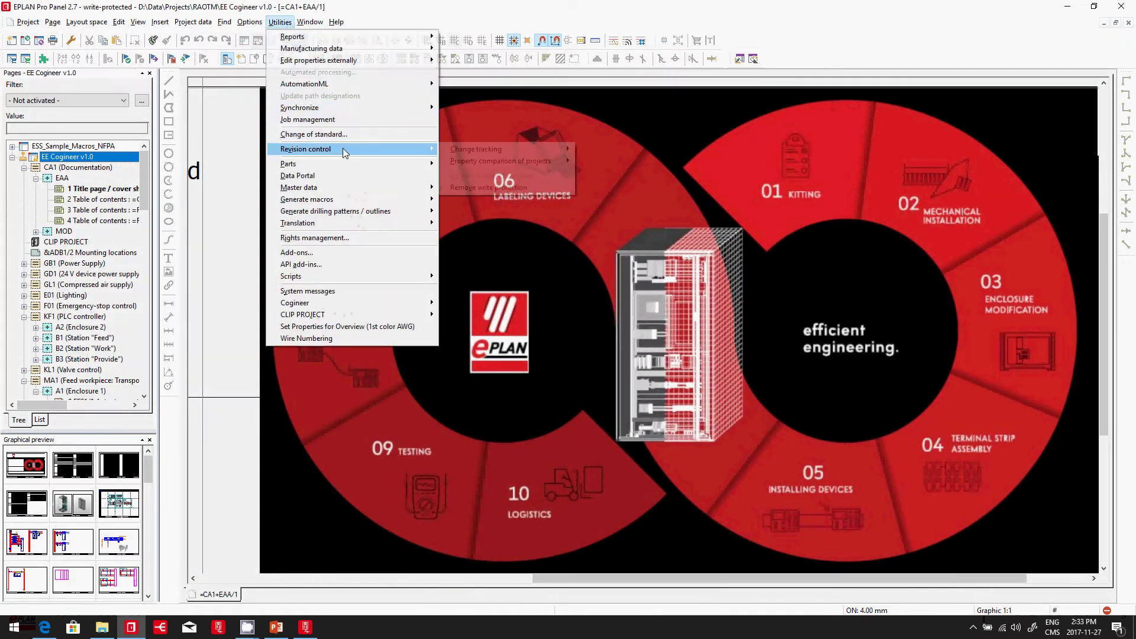
mouse_move(503, 150)
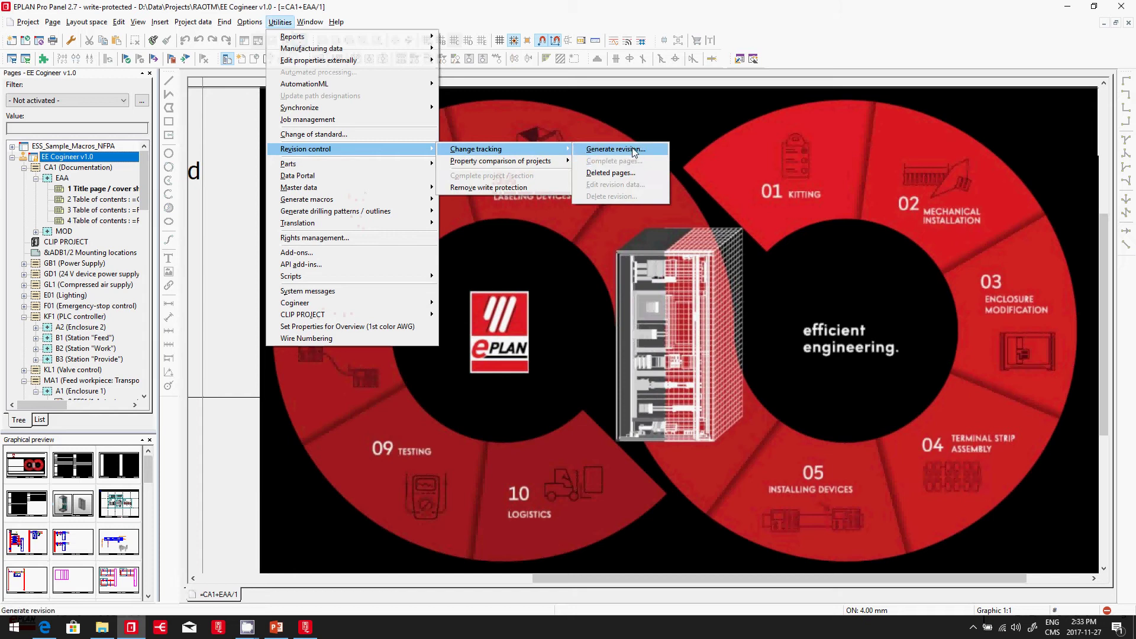
left_click(615, 149)
left_click(546, 249)
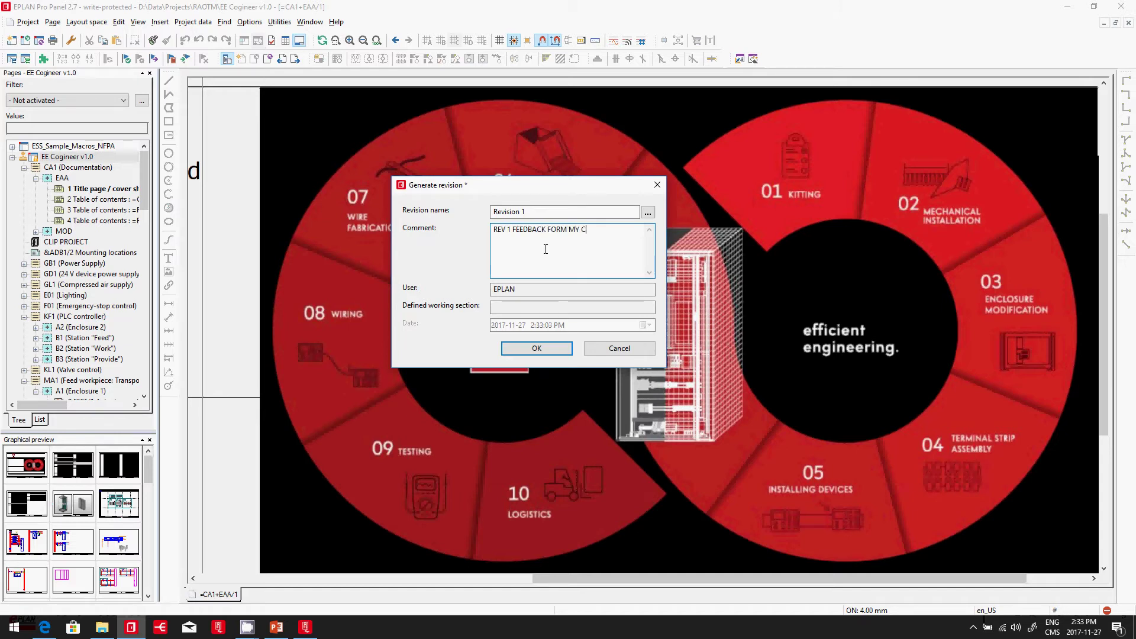
type("USTOMER")
key("Return")
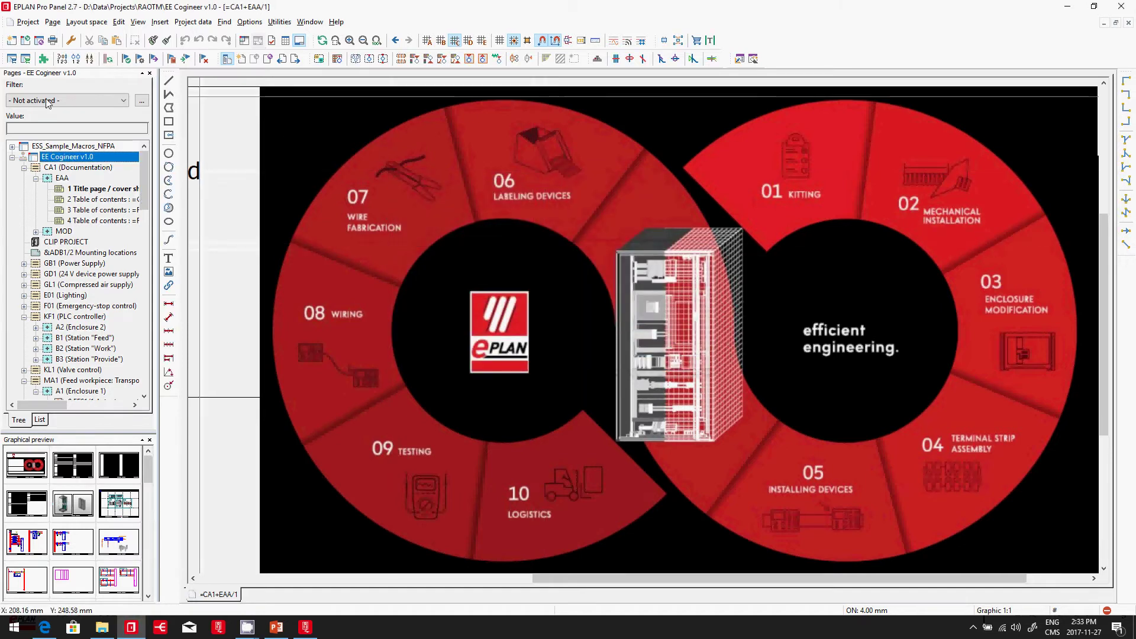
Step: Import the PDF comments from EE Cogineer v1.0.pdf in the project's doc folder
left_click(31, 26)
mouse_move(52, 22)
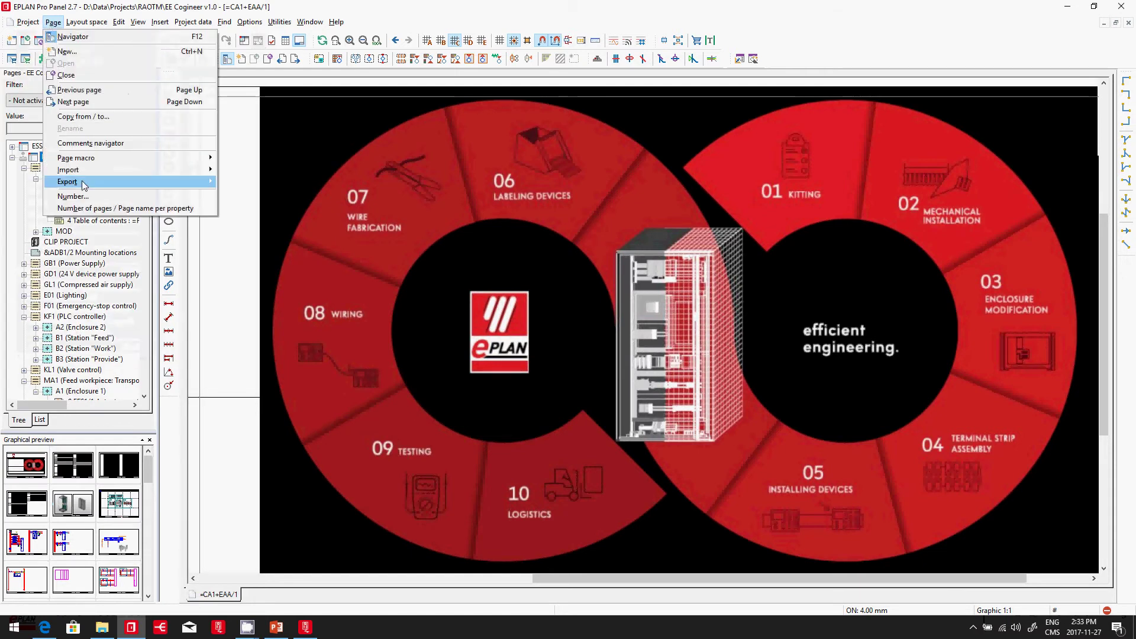
mouse_move(196, 170)
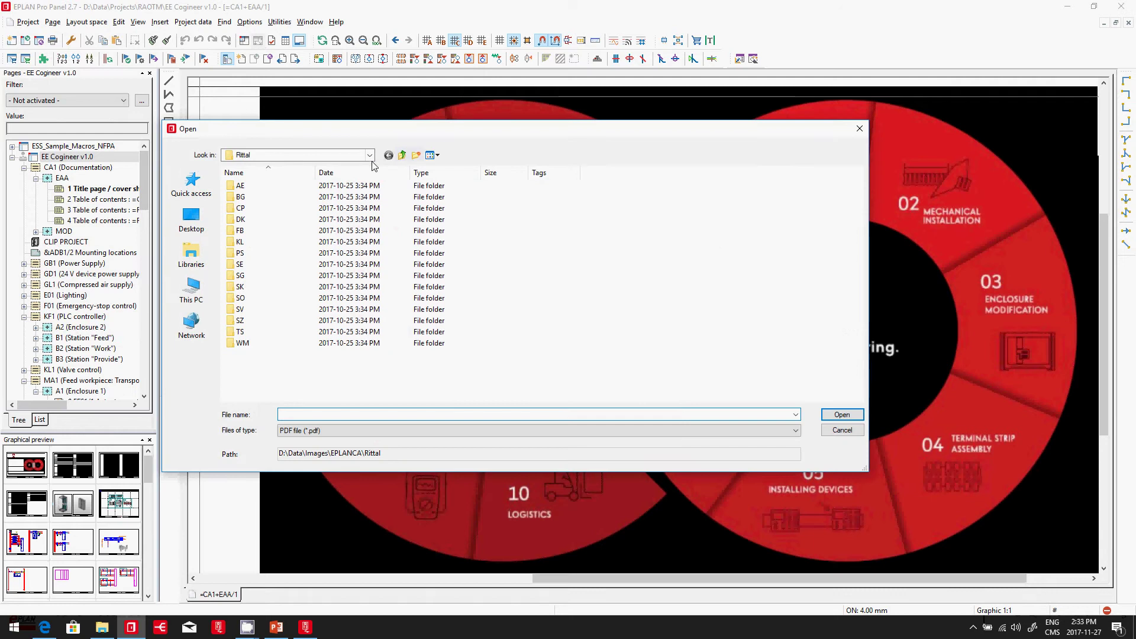
left_click(370, 156)
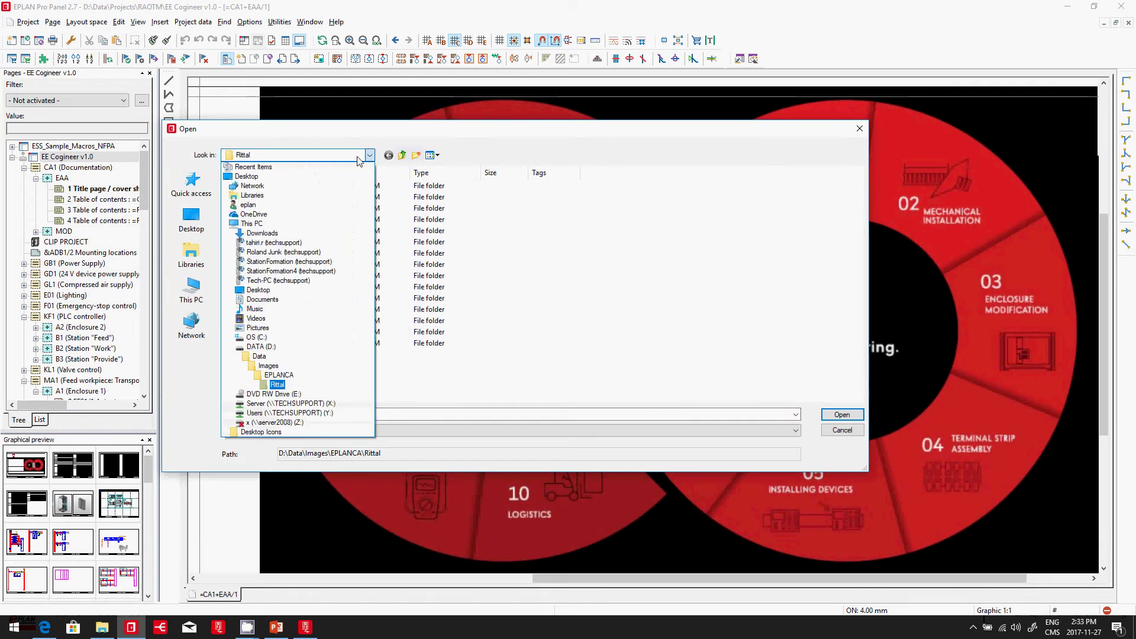
left_click(263, 358)
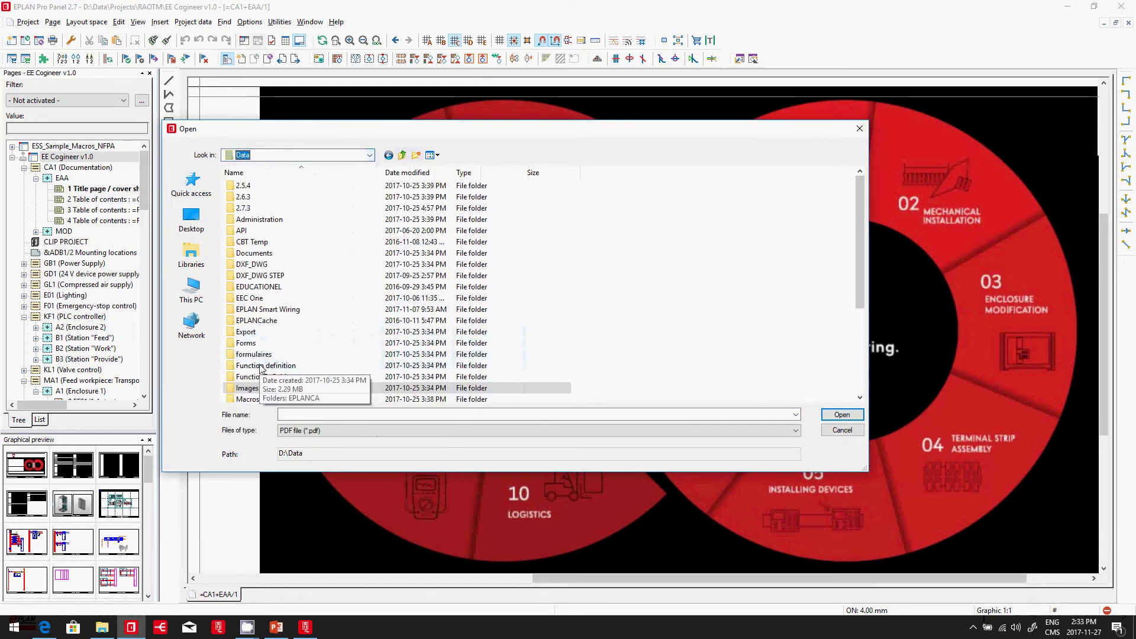
scroll(260, 360, "down", 4)
double_click(251, 320)
double_click(260, 323)
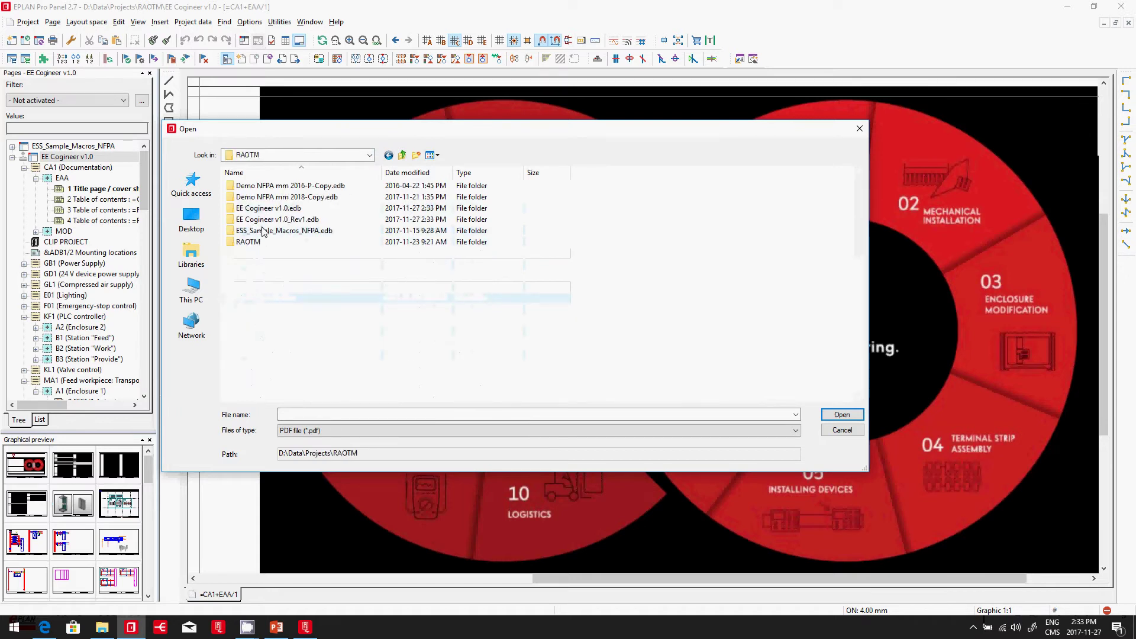
double_click(269, 208)
double_click(272, 221)
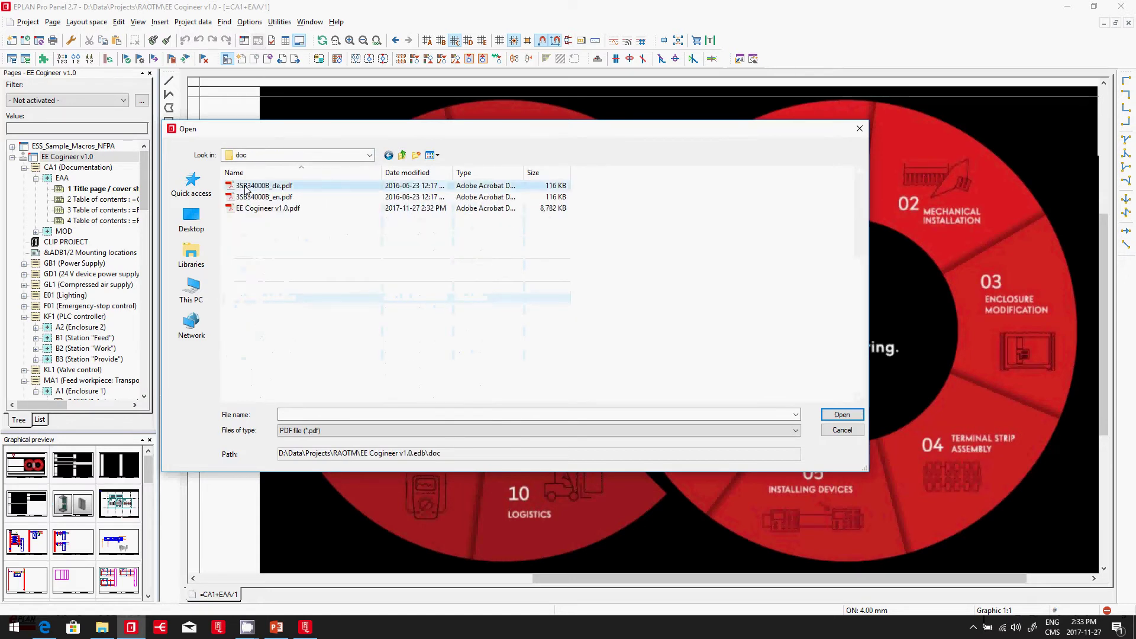
double_click(268, 208)
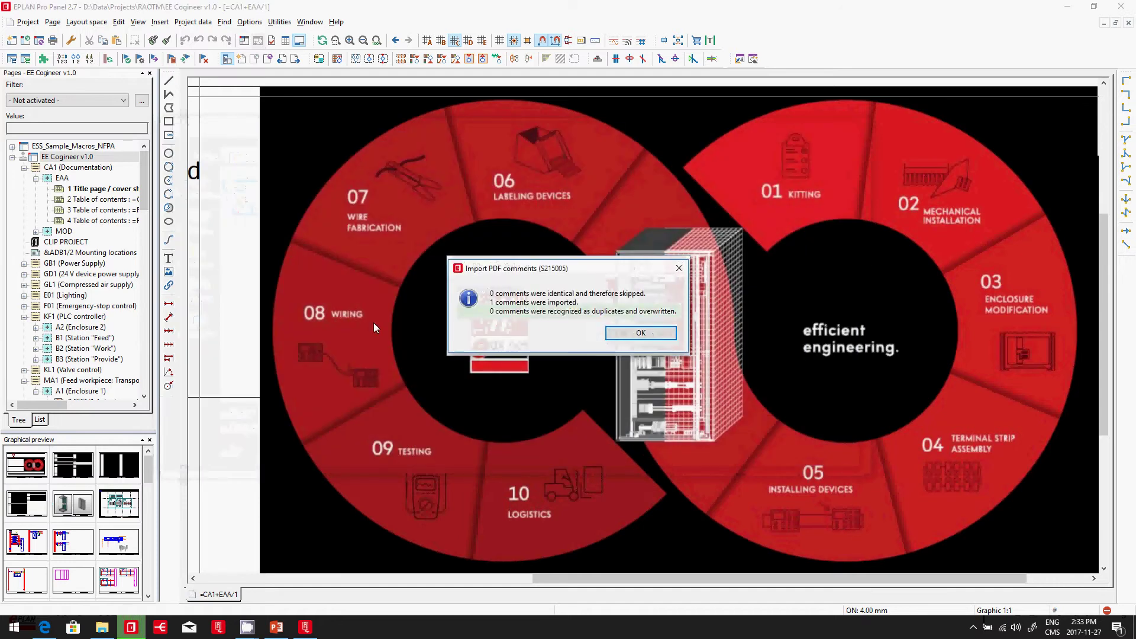
Step: Dismiss the import summary and jump from the Comments navigator to the comment's graphic location
left_click(632, 346)
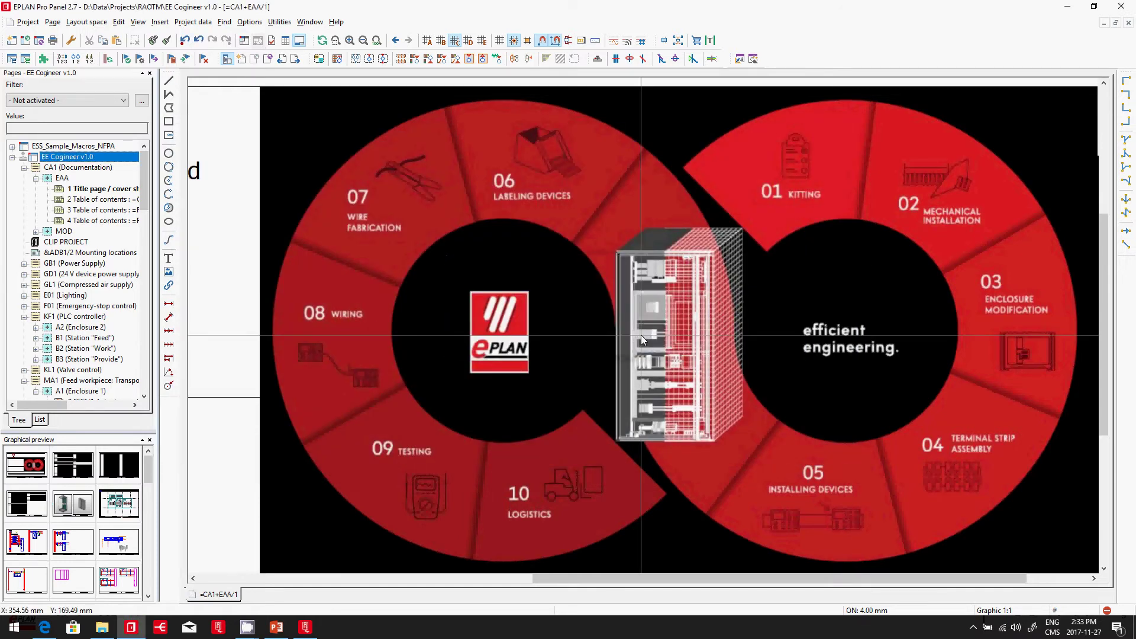
left_click(52, 21)
left_click(105, 146)
right_click(52, 471)
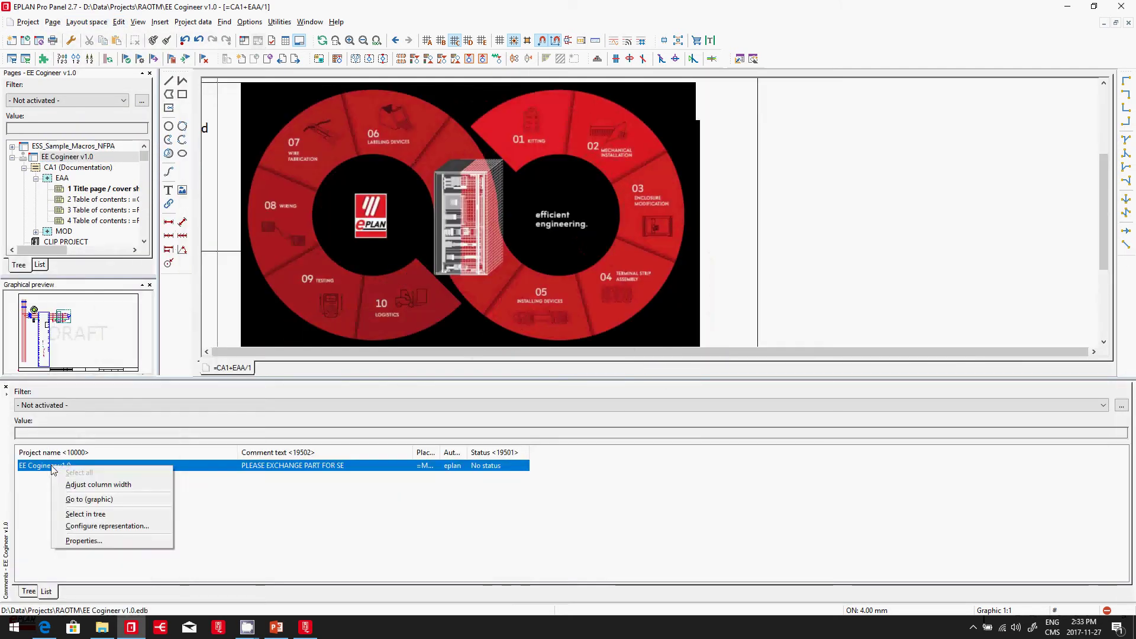
left_click(74, 500)
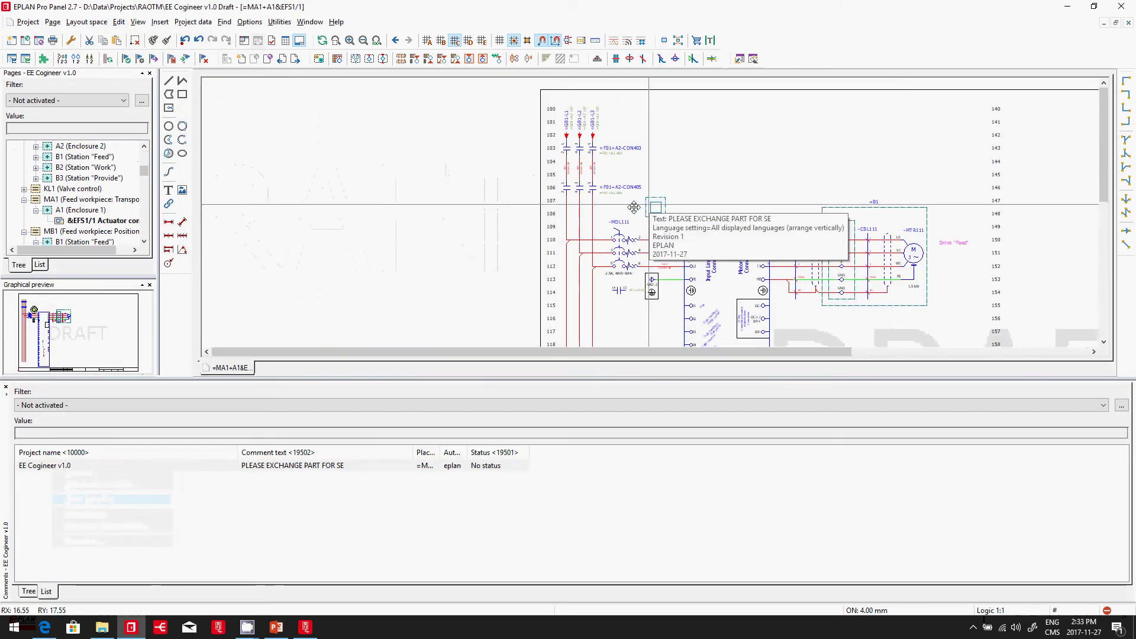
Step: Close the navigator and review the PLEASE EXCHANGE PART FOR SE comment's properties on =MA1+A1&EFS1/1
left_click(4, 386)
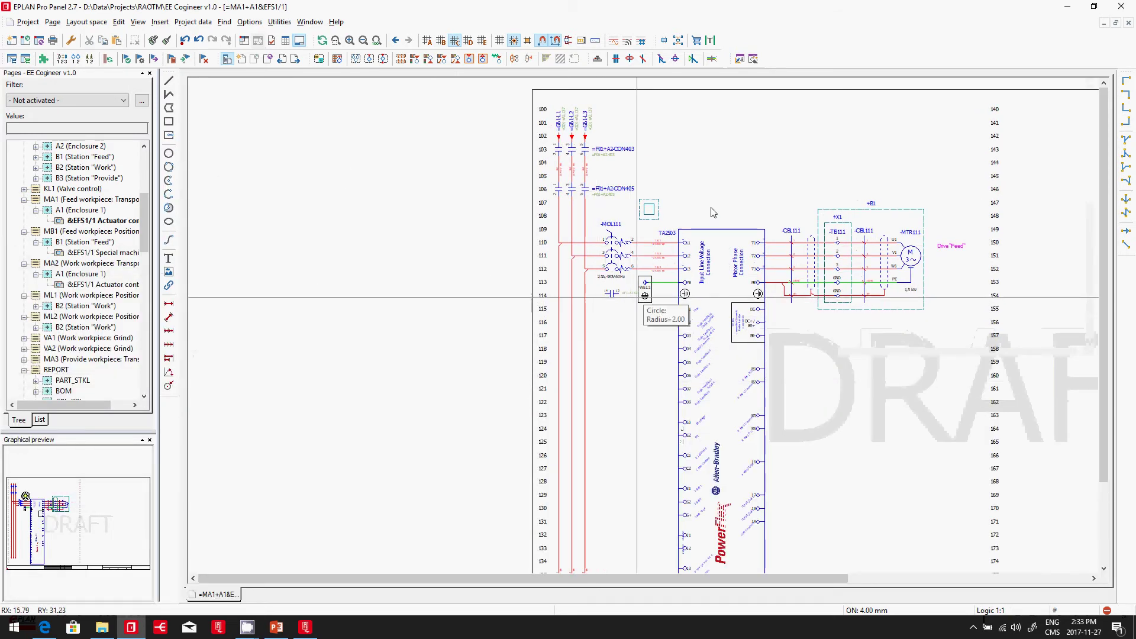
scroll(713, 211, "up", 2)
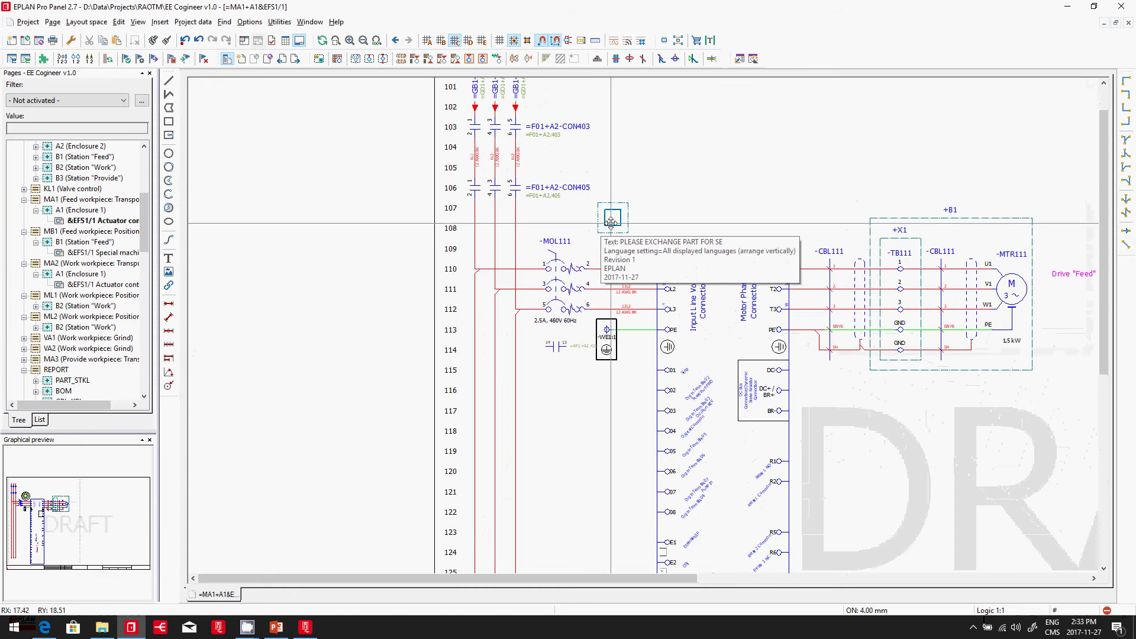
double_click(611, 222)
key("Escape")
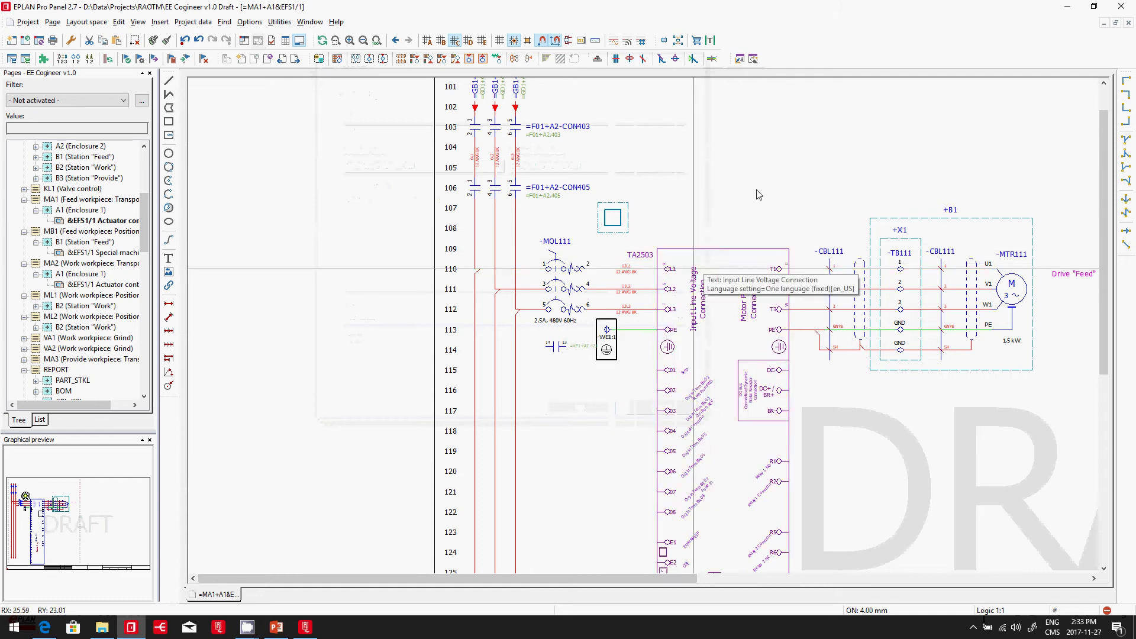
Step: Draw a structure box above the drive circuit with mounting location REC (RECYCLING)
left_click(319, 58)
left_click(657, 97)
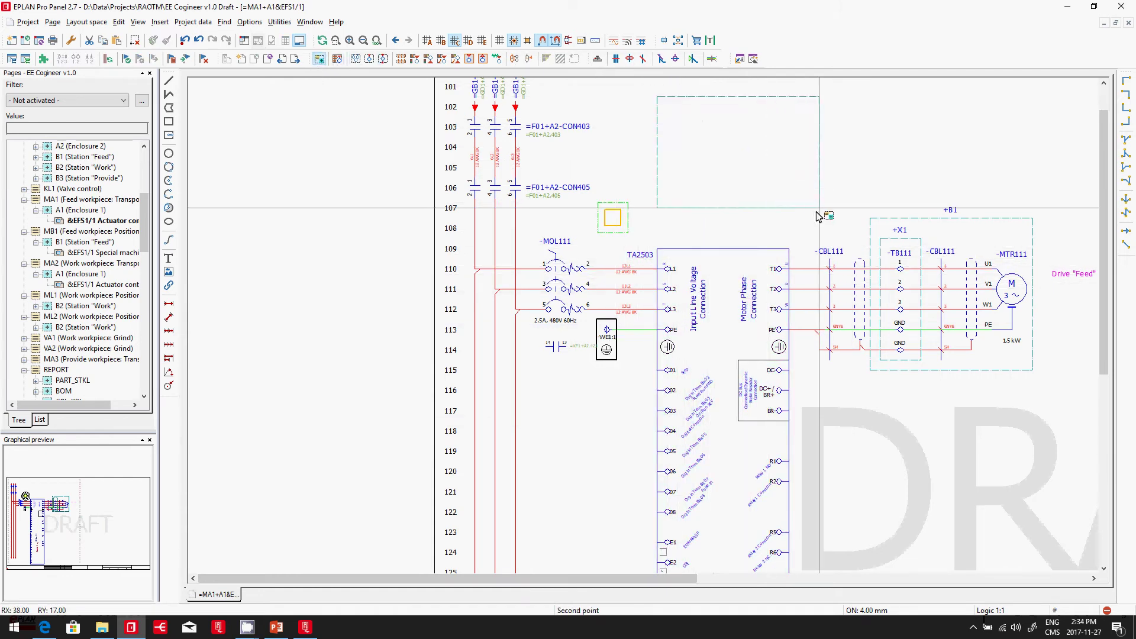
left_click(794, 210)
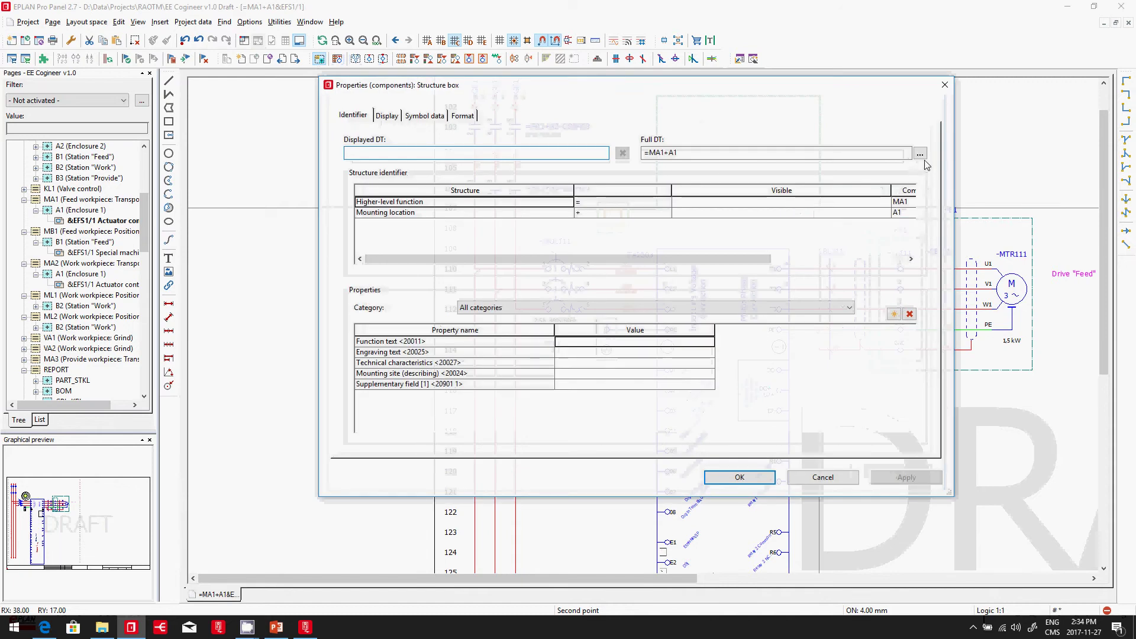
double_click(890, 213)
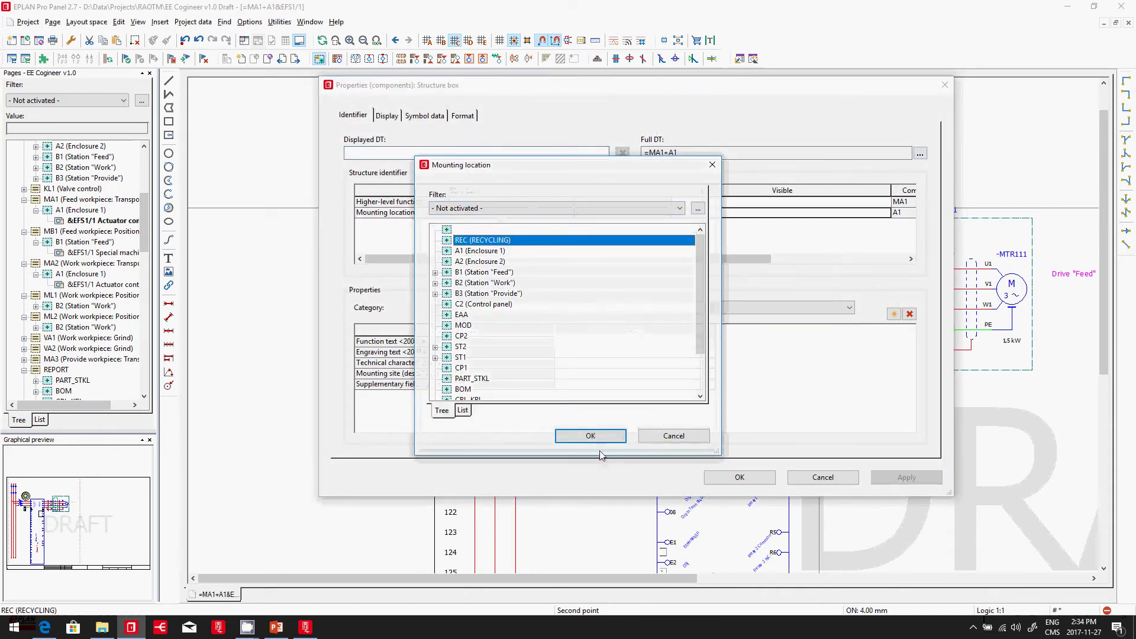
left_click(590, 436)
left_click(740, 477)
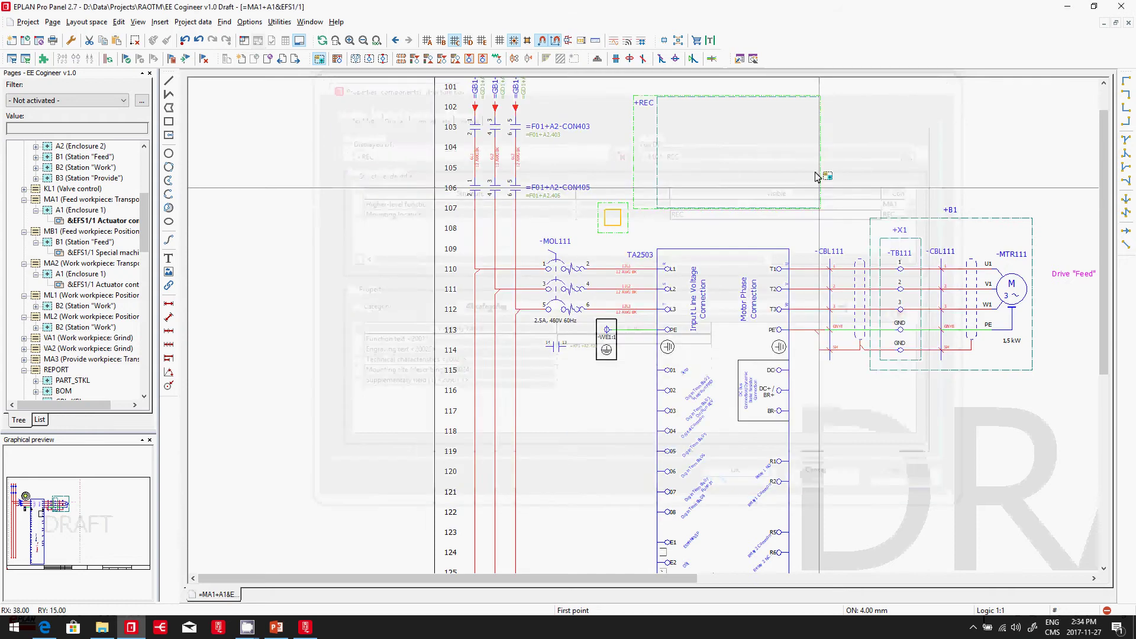
Step: Copy -MOL111 into the +REC box using insertion mode Do not modify
left_click(572, 288)
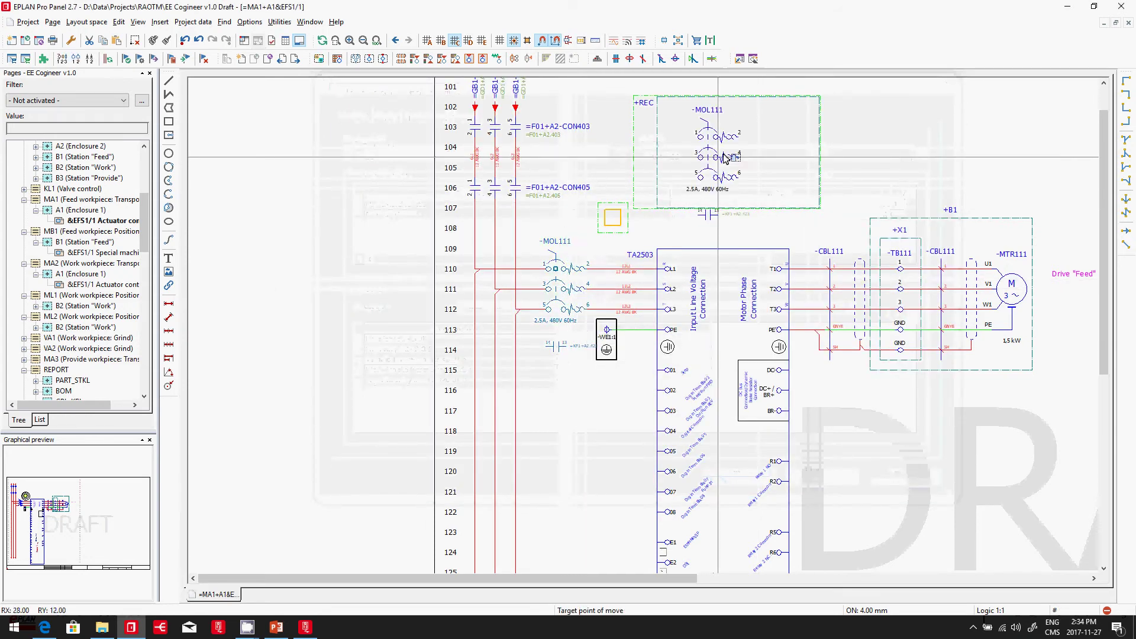
left_click(725, 158)
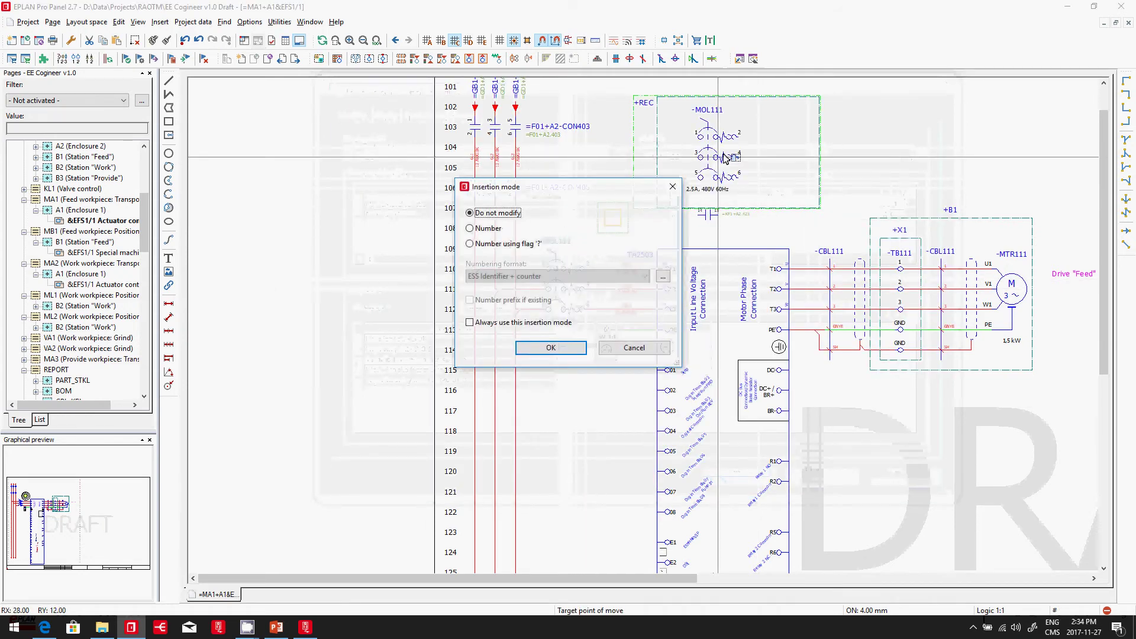
left_click(550, 347)
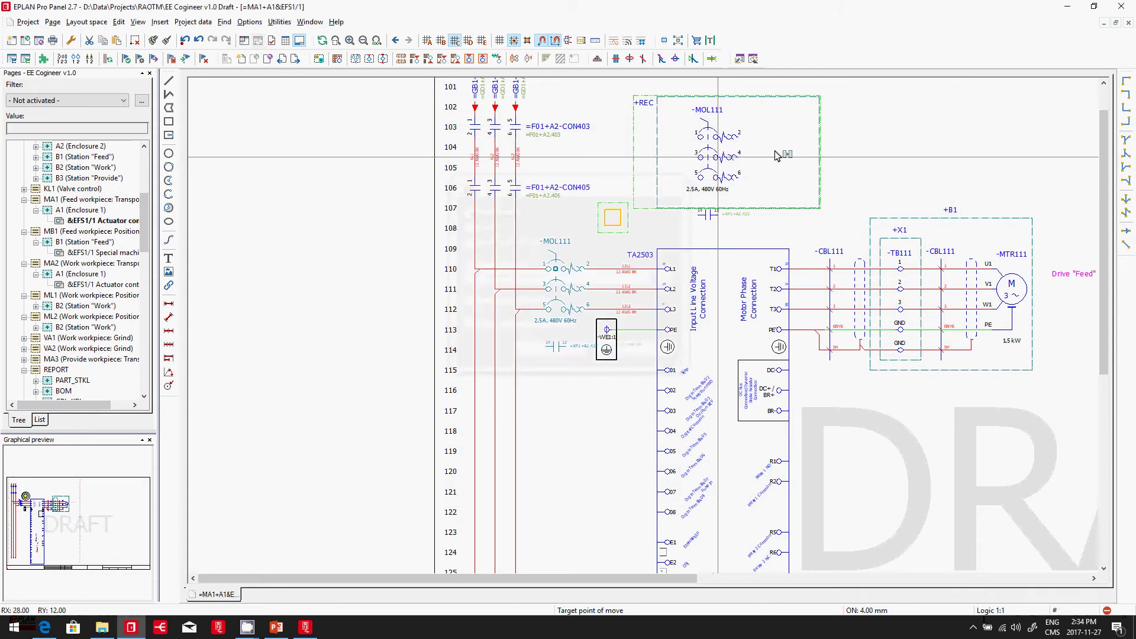
Step: Remove part A-B.140M-C2E-B25 from -MOL111, apply, and open Data Portal device selection
double_click(573, 290)
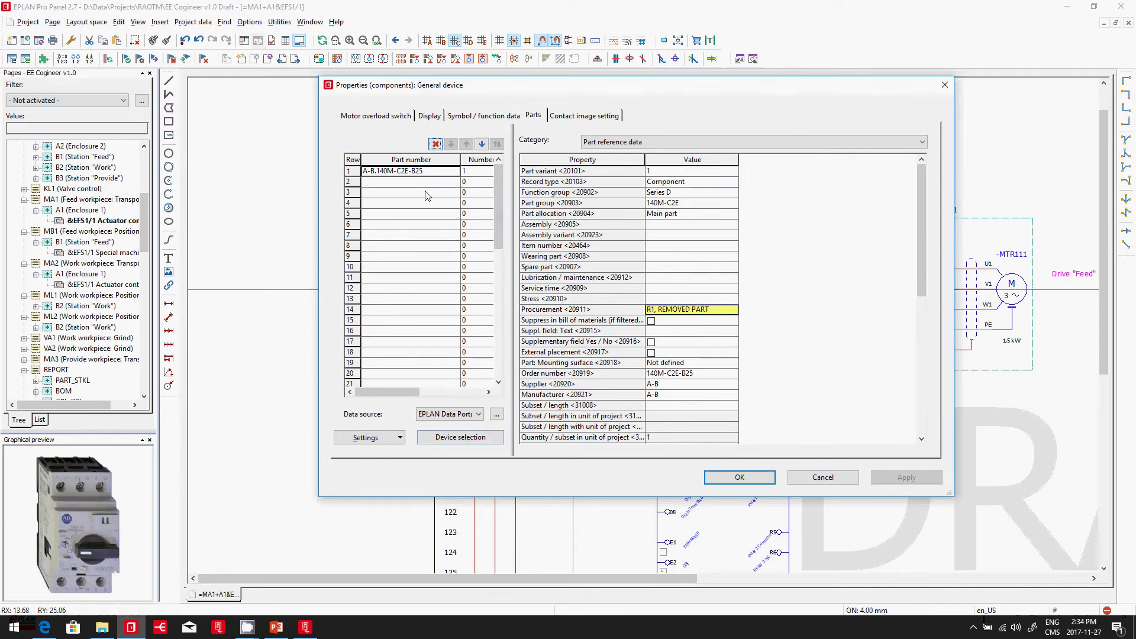
left_click(436, 144)
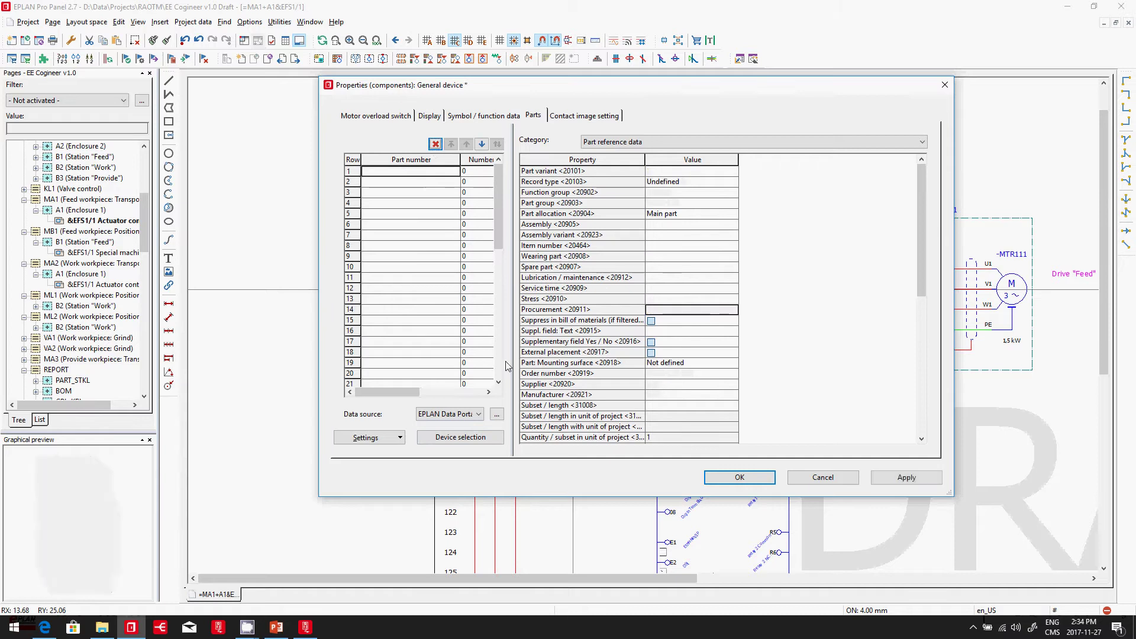
left_click(455, 415)
left_click(456, 416)
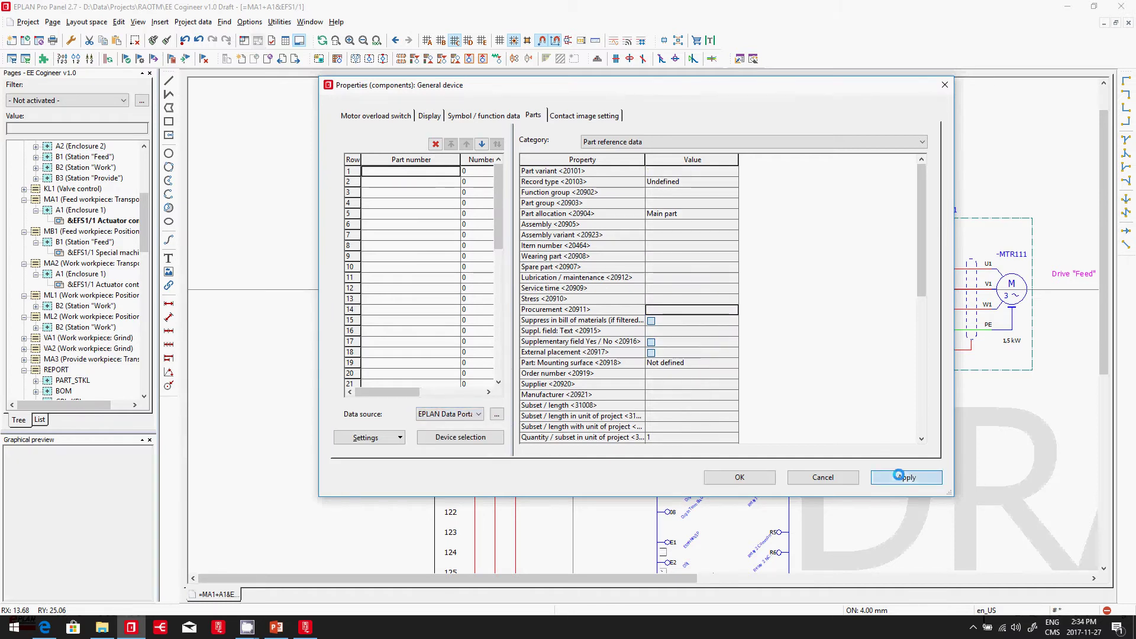
left_click(906, 477)
double_click(459, 173)
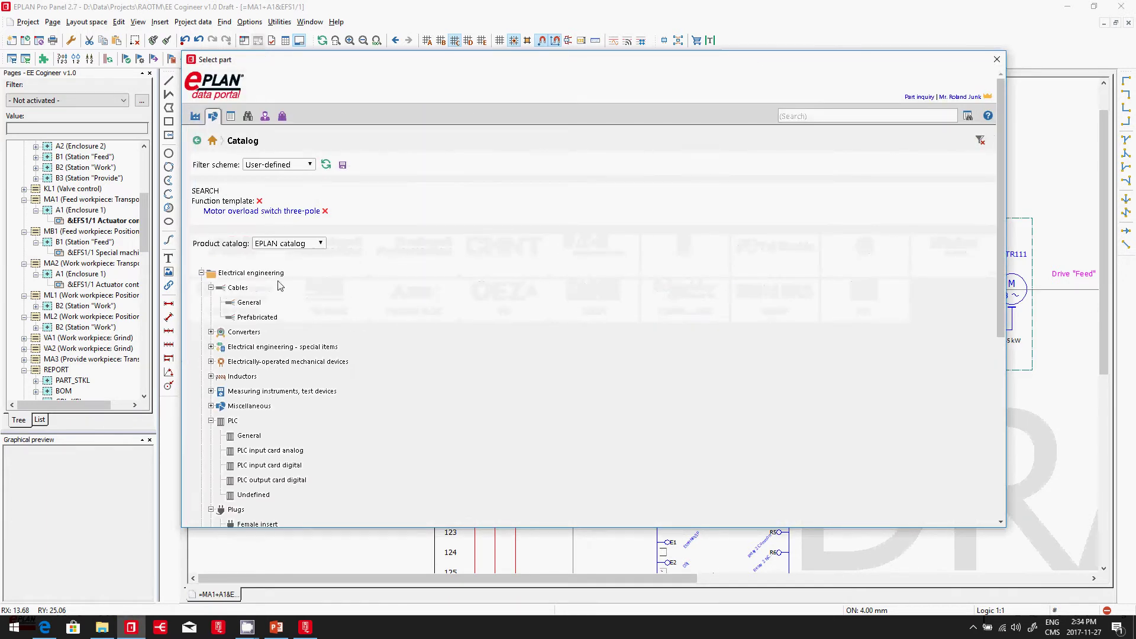
Step: Import Schneider Electric part SE.21106, the P25M 2.5 A motor circuit breaker, from Electrical engineering
left_click(251, 273)
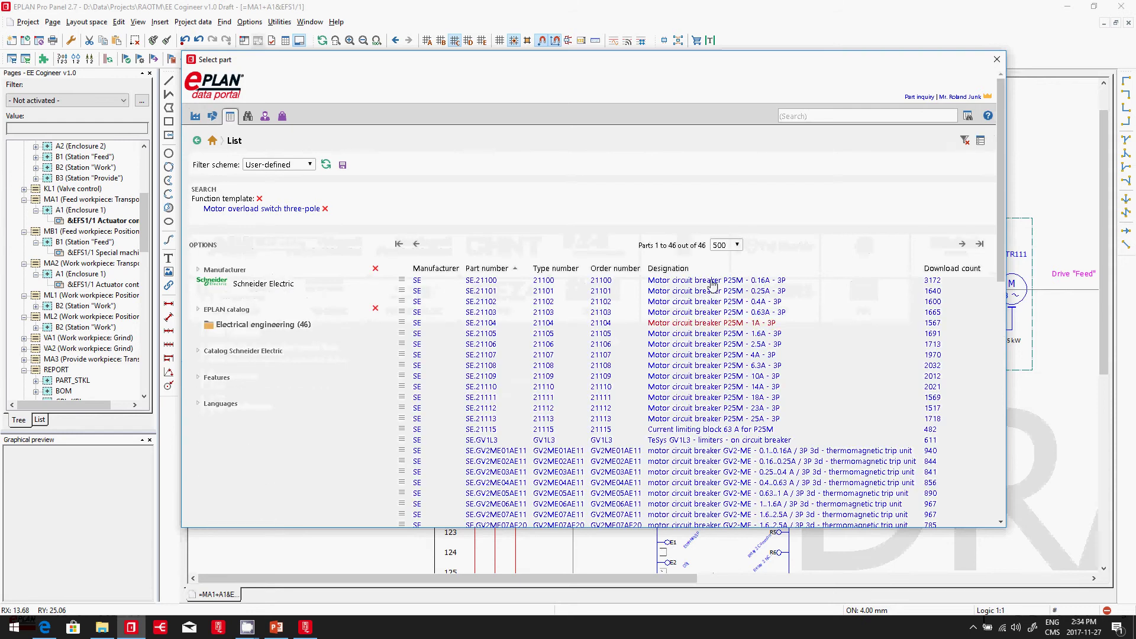
scroll(712, 286, "down", 1)
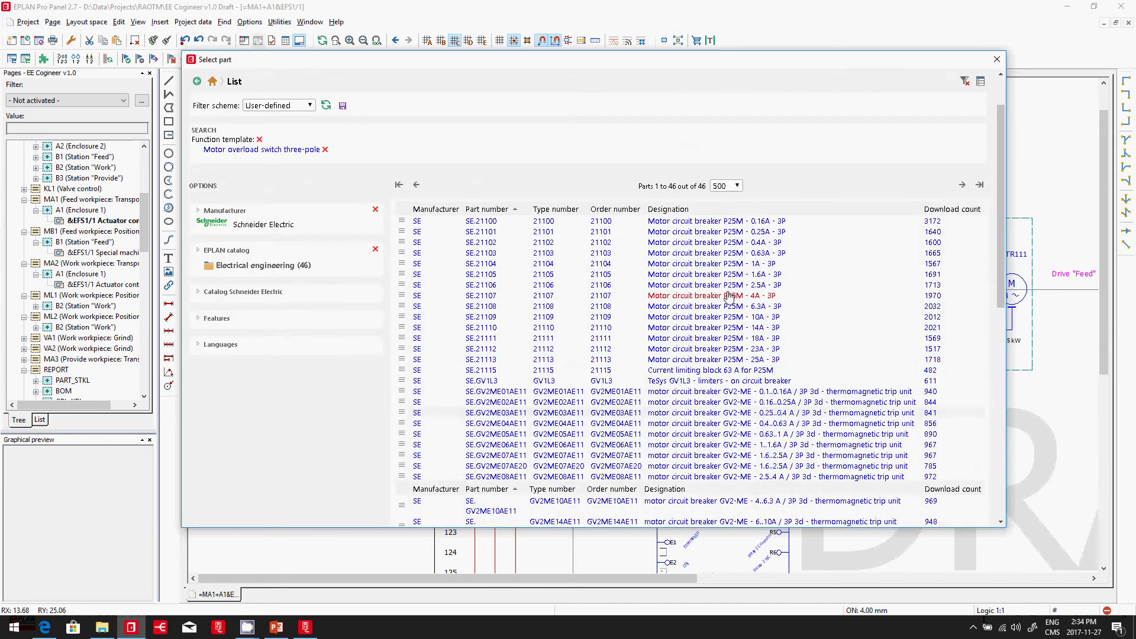
left_click(736, 287)
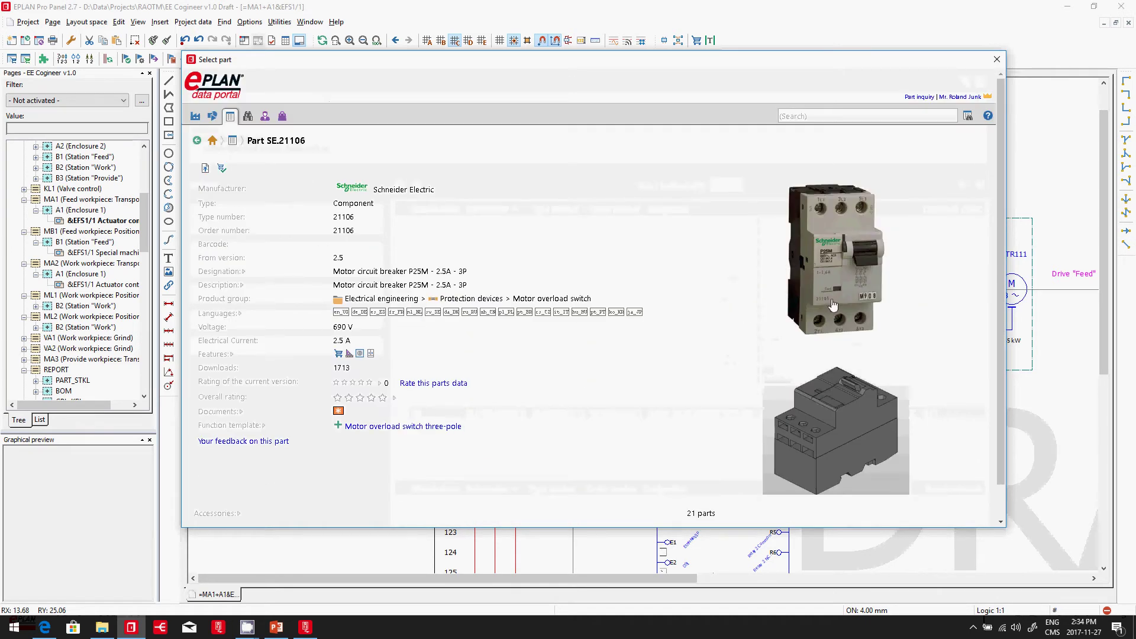
left_click(221, 168)
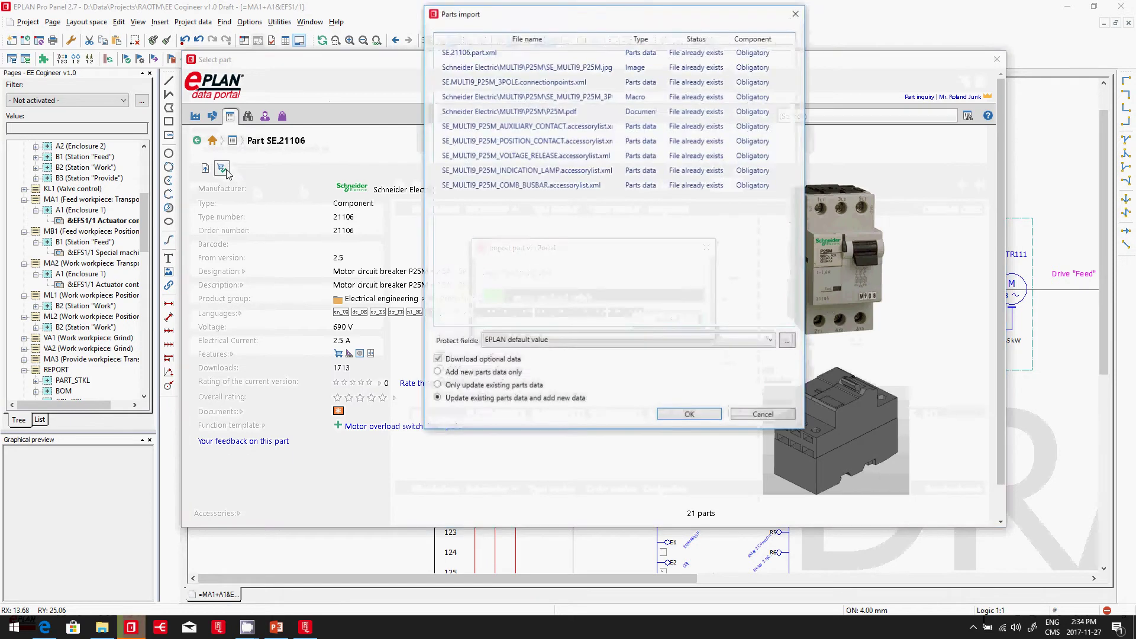
left_click(679, 415)
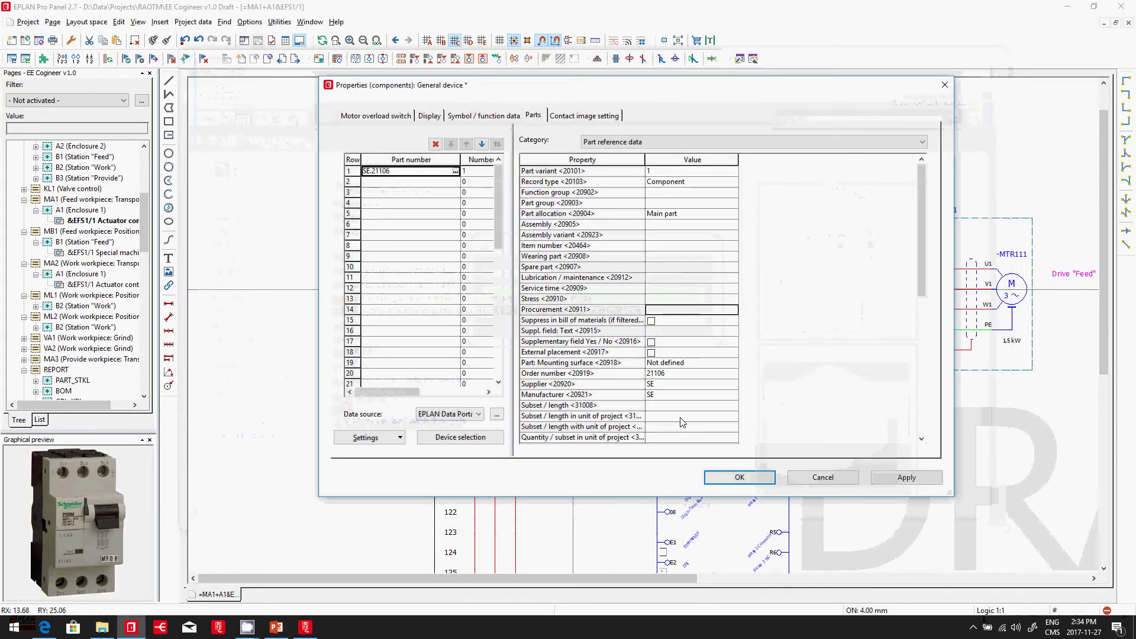
Step: Enter R1 EXCHANGED PART as the part's Procurement value, apply it, and close the properties
left_click(675, 319)
type("R1")
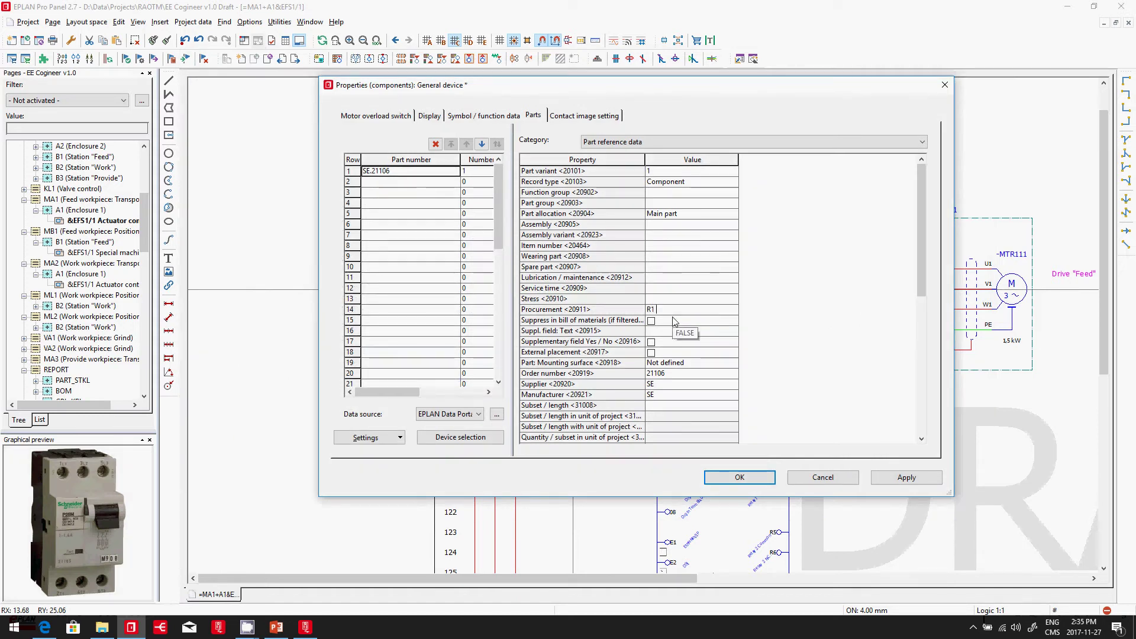
type(" EXCHANGED PART")
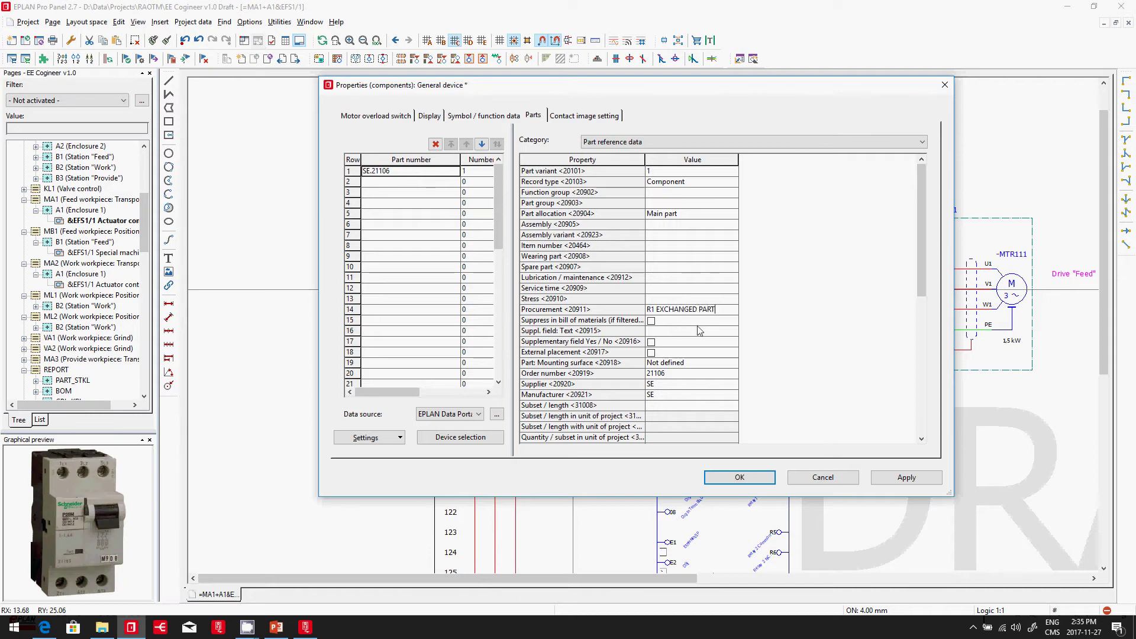
left_click(906, 477)
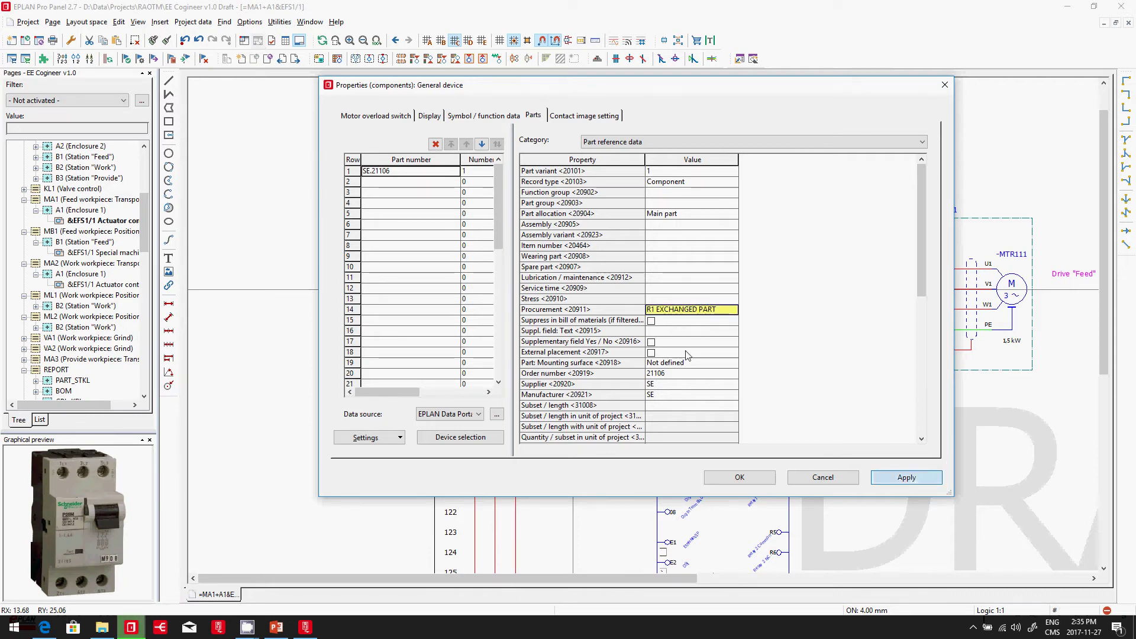
left_click(738, 477)
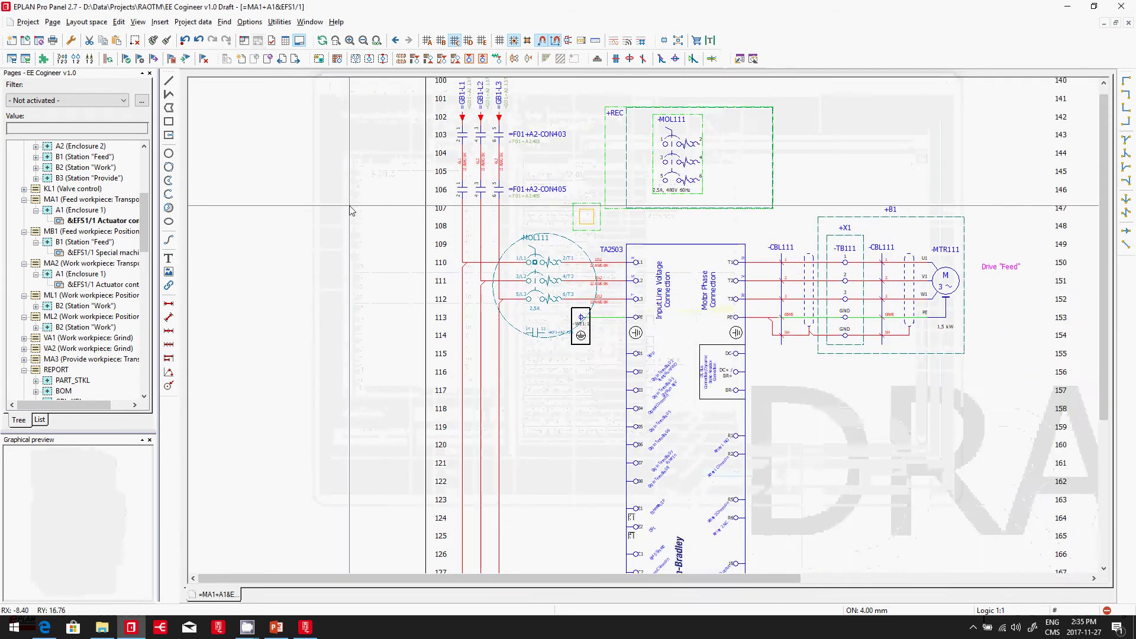
scroll(350, 210, "down", 1)
scroll(304, 153, "down", 2)
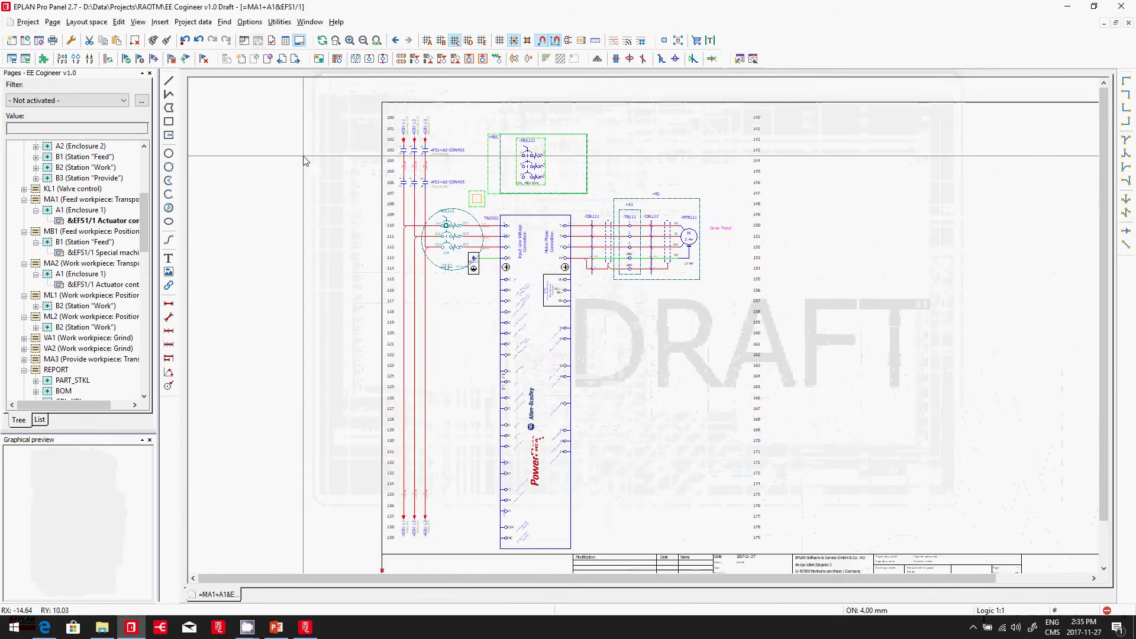
Step: Complete the changed pages as a revision described as EXCHANGED MY A-B PART FOR SE
left_click(279, 22)
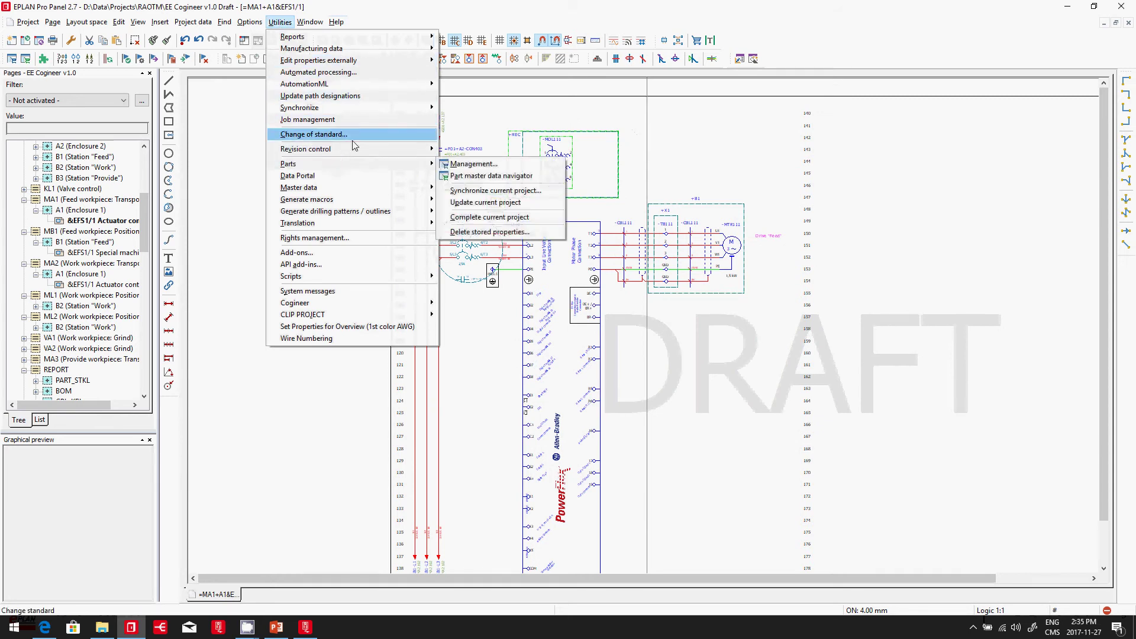
mouse_move(356, 149)
mouse_move(551, 152)
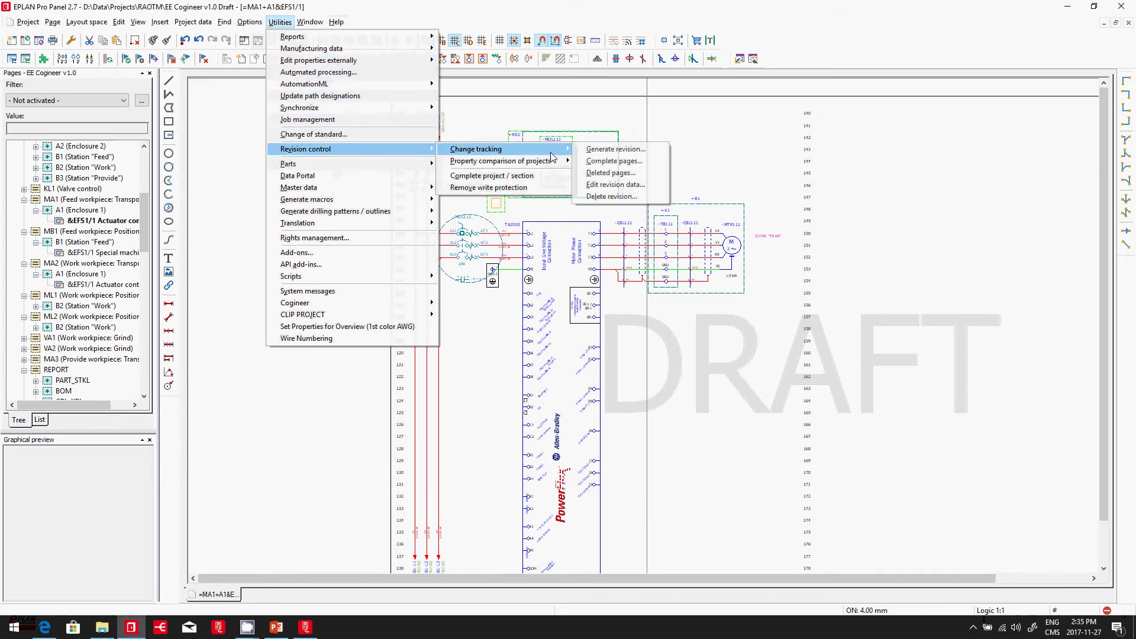
left_click(616, 164)
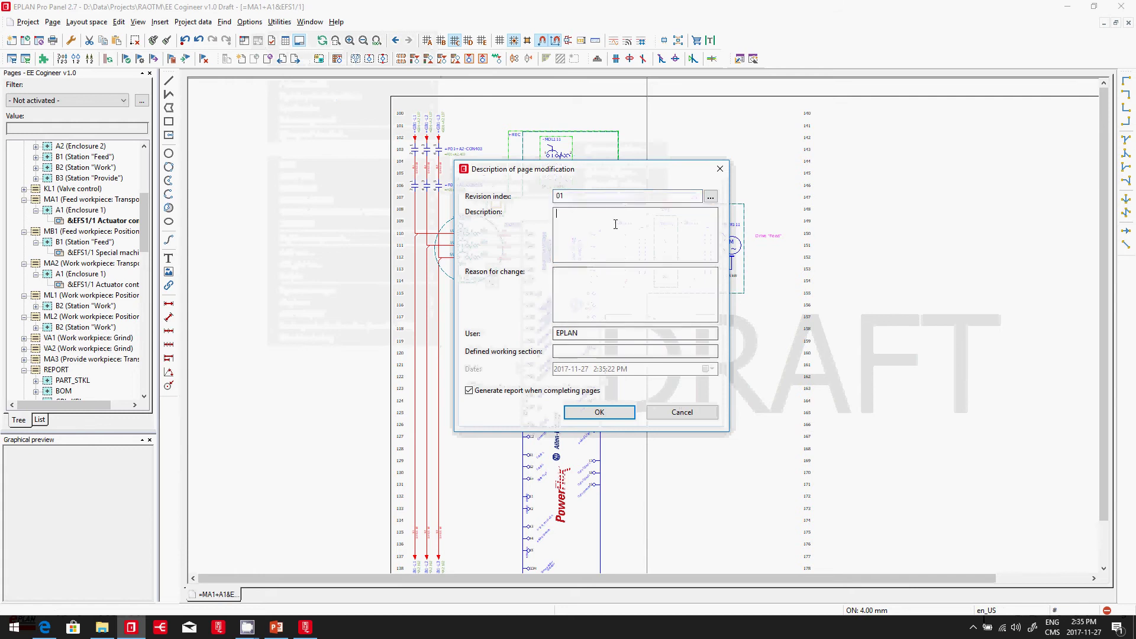
type("EXCHANGED MY ab PART FOR SE")
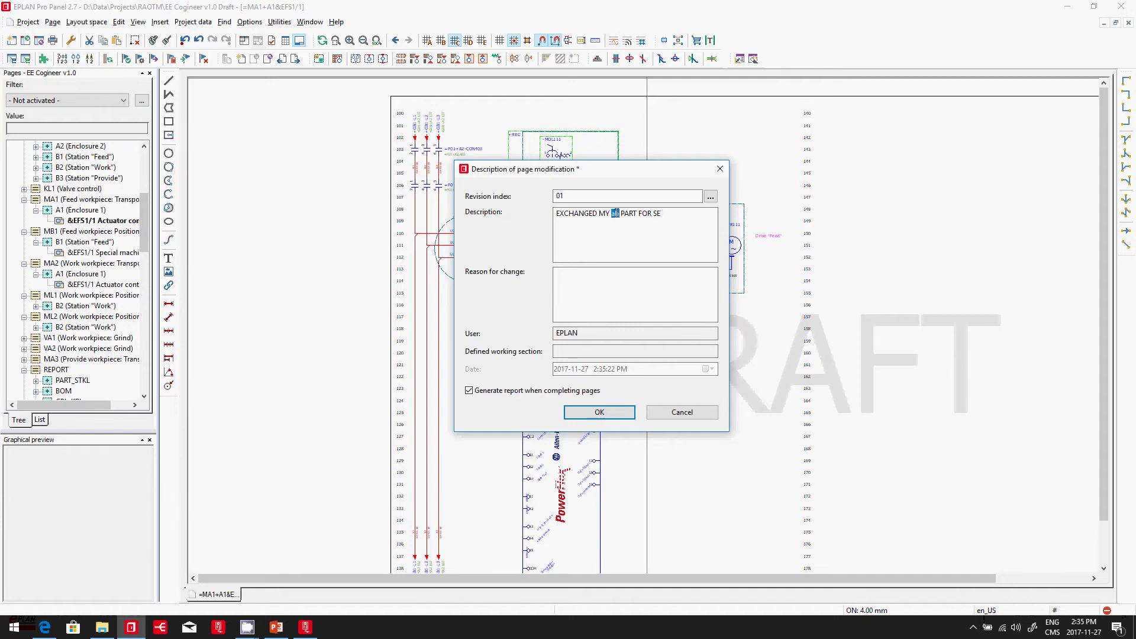
type("A3")
left_click(617, 213)
type("-")
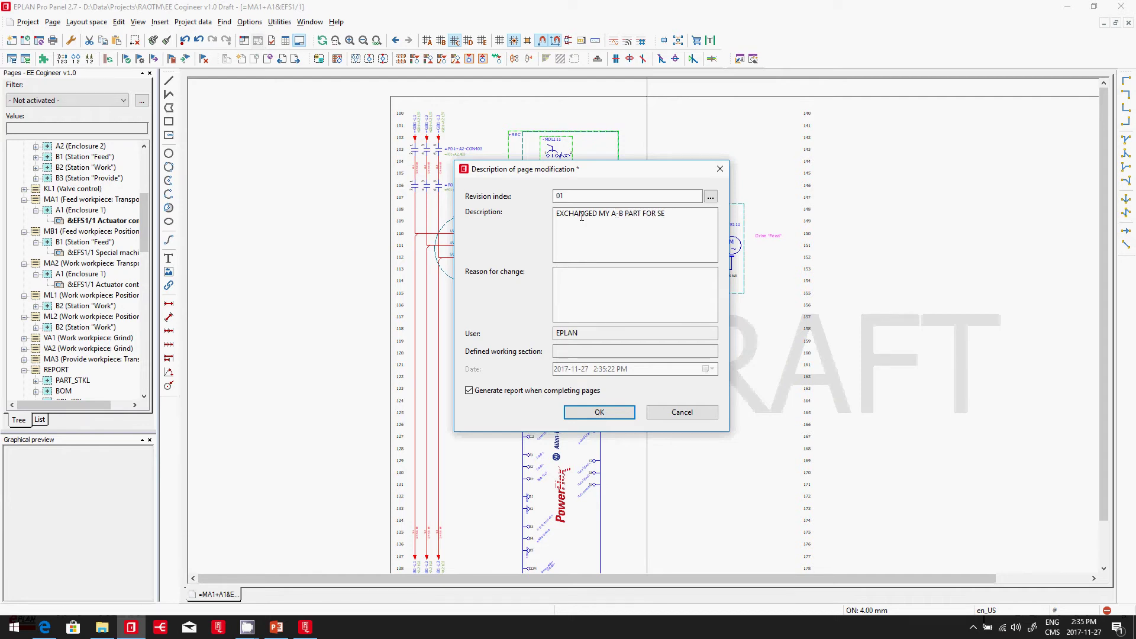
left_click(616, 413)
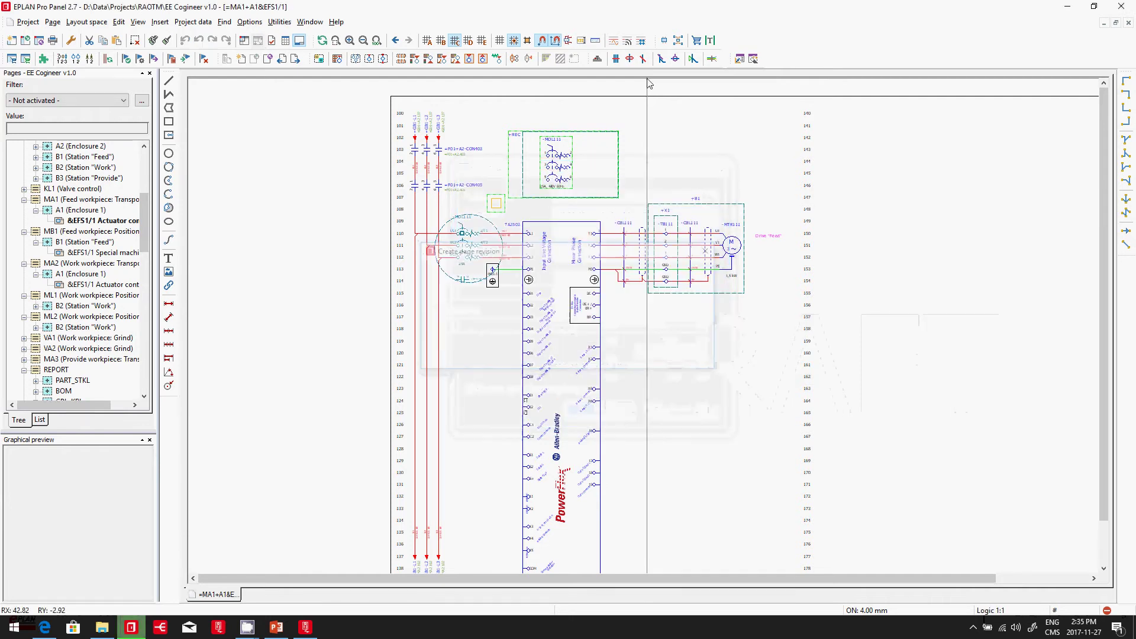
Step: Zoom into the title block to check the new modification entry, then return to the full page
left_click(376, 42)
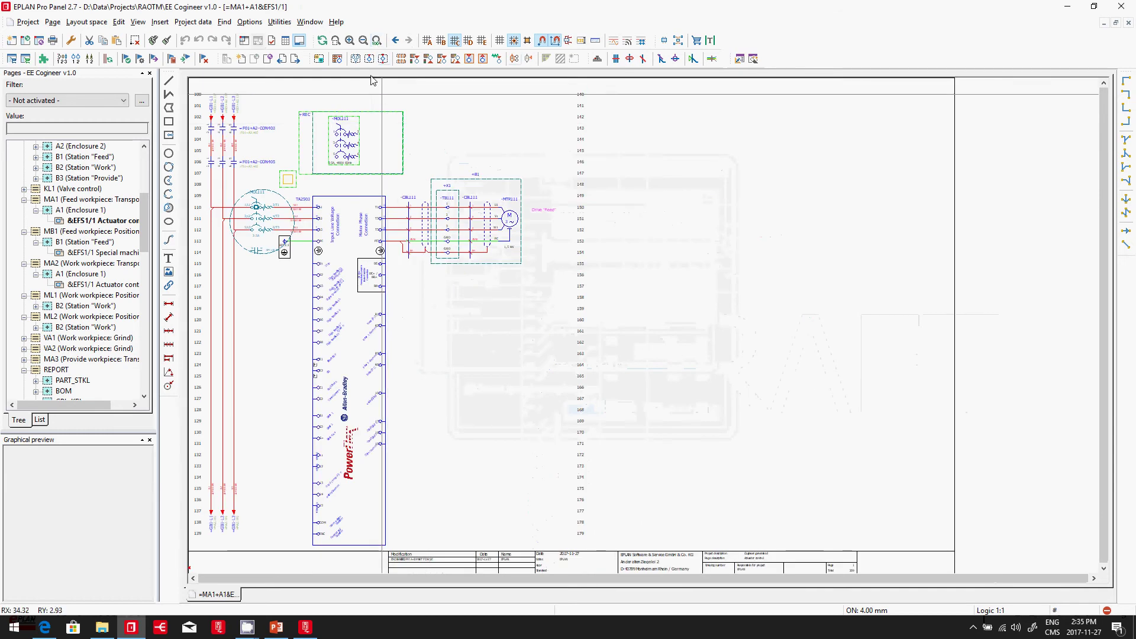
left_click(336, 41)
left_click(381, 535)
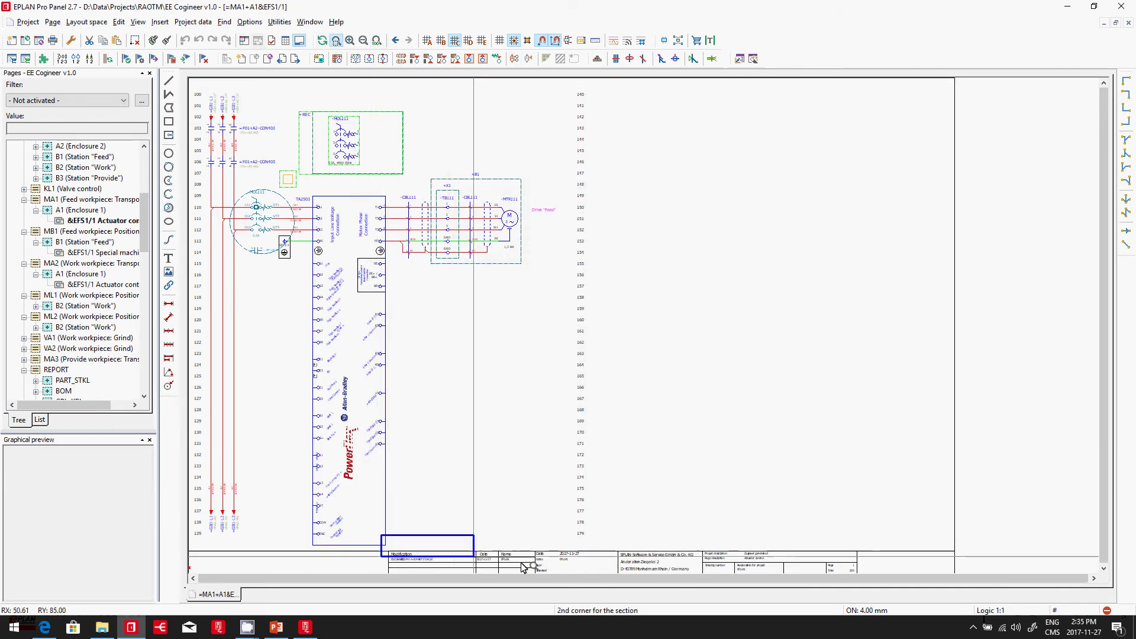
left_click(558, 565)
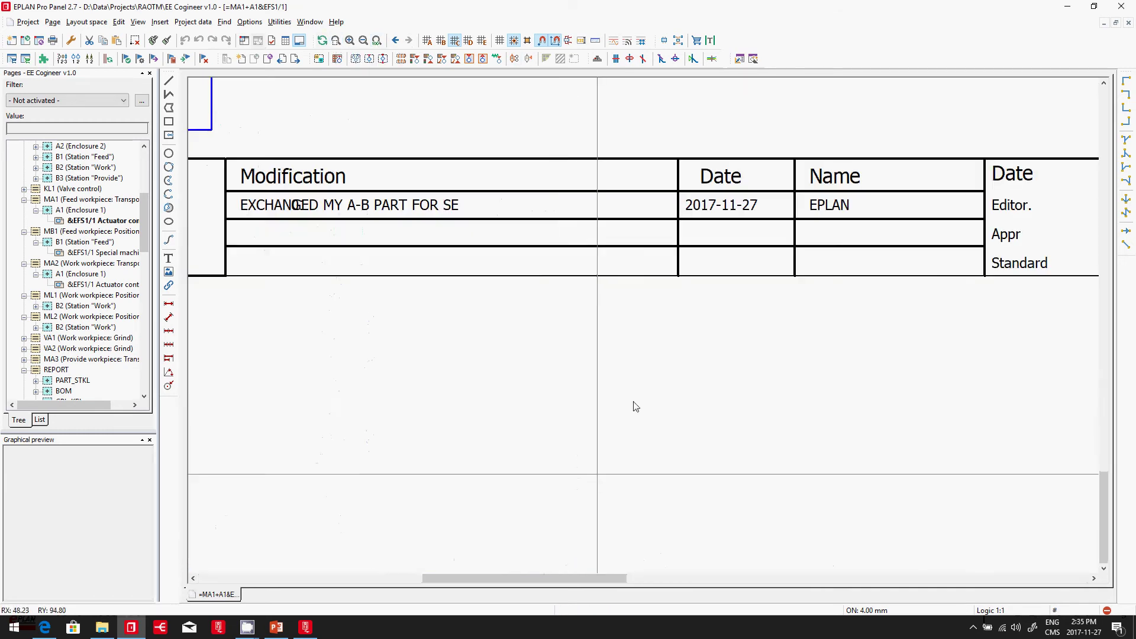
left_click(376, 41)
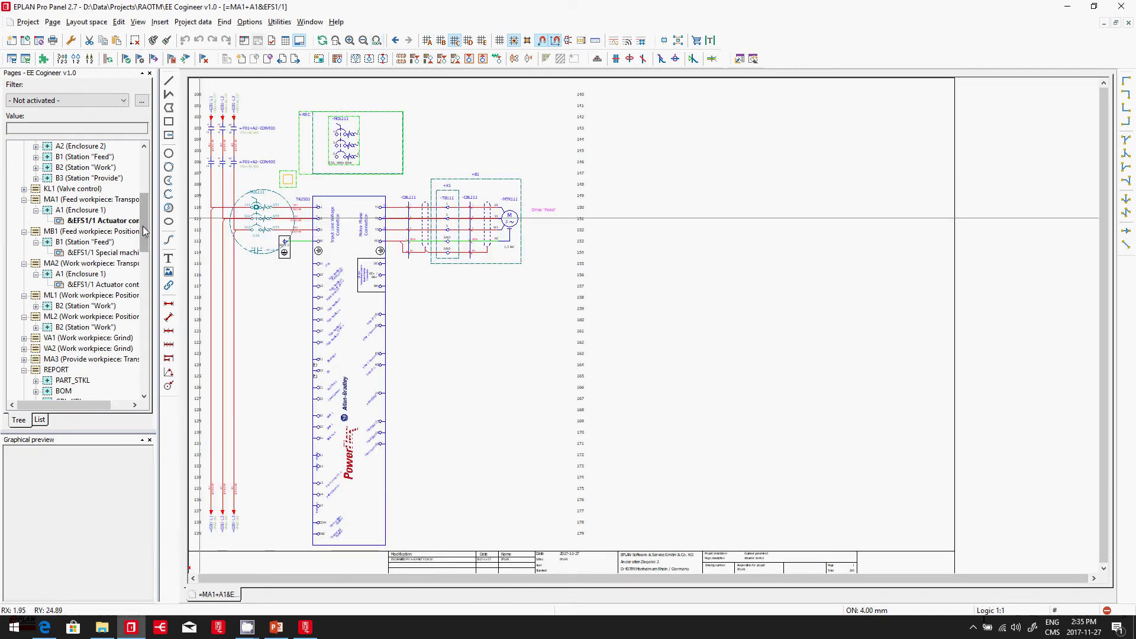
left_click_drag(144, 226, 144, 184)
left_click(67, 157)
Step: Generate the revision parts list and revision overview reports from Utilities > Reports
left_click(285, 23)
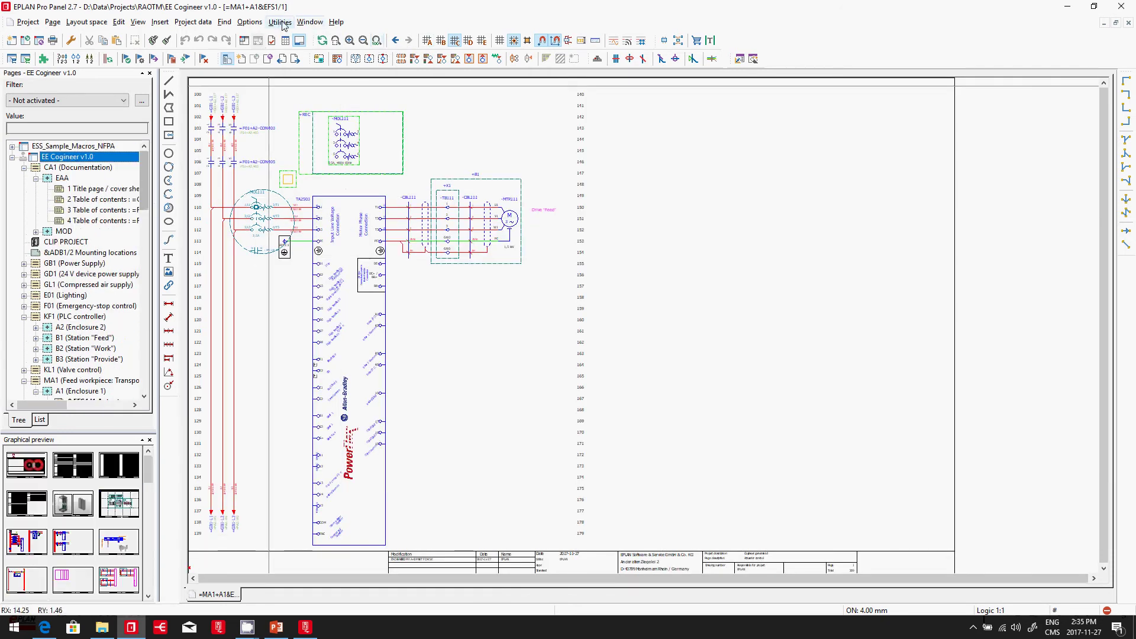
left_click(517, 101)
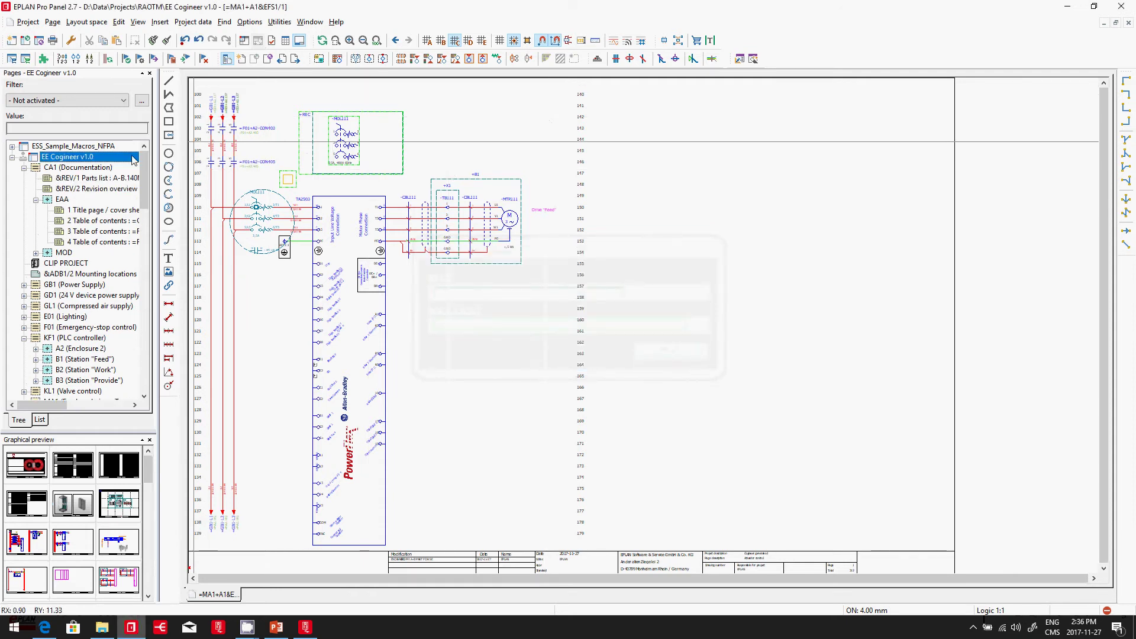
Step: Review the &REV/1 Parts list page, then open &REV/2 Revision overview showing revision 01
double_click(95, 177)
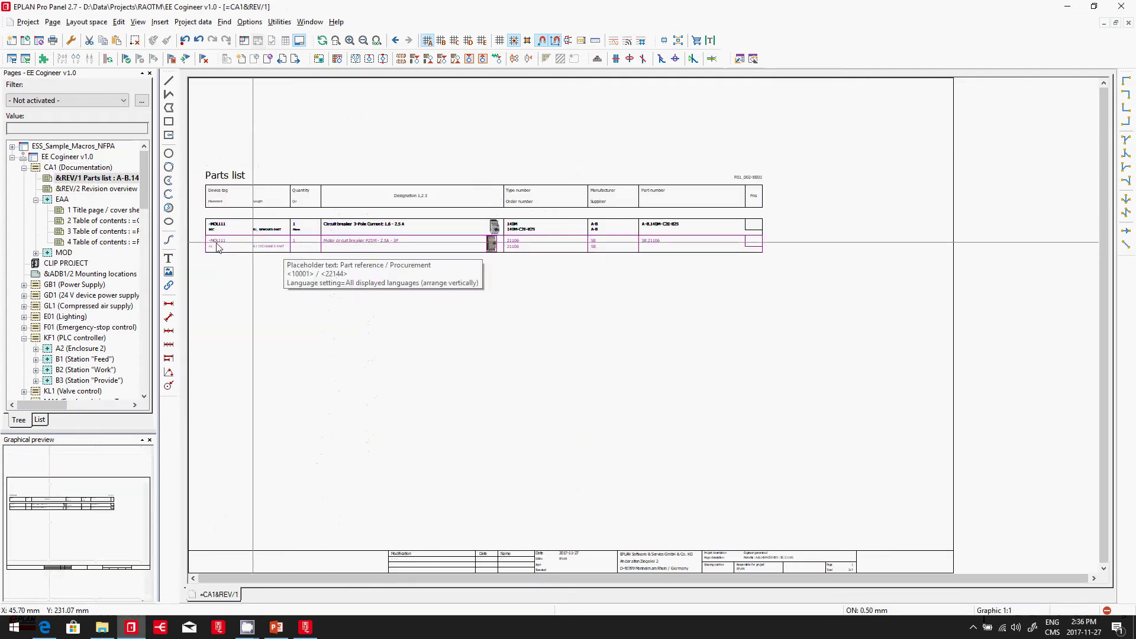
scroll(201, 215, "up", 2)
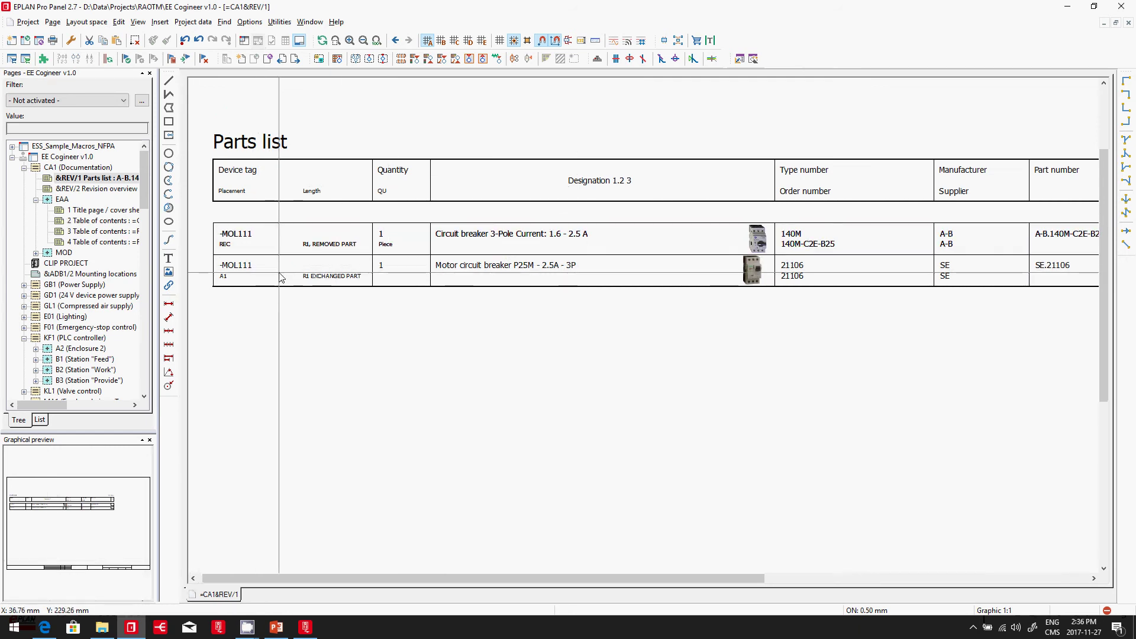
double_click(94, 188)
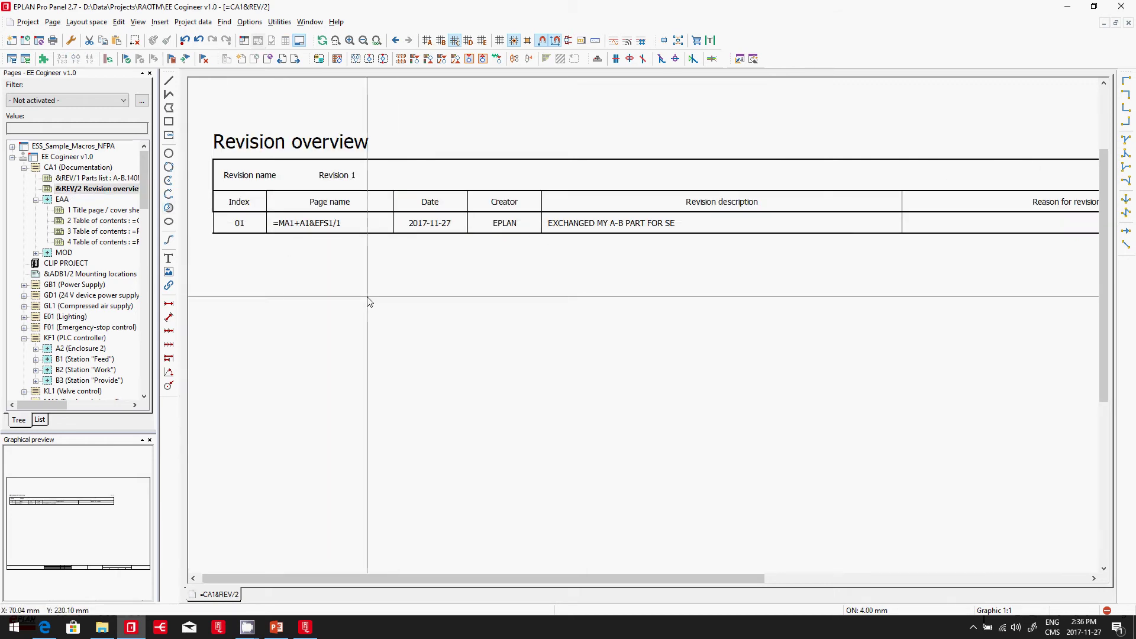
scroll(286, 294, "down", 1)
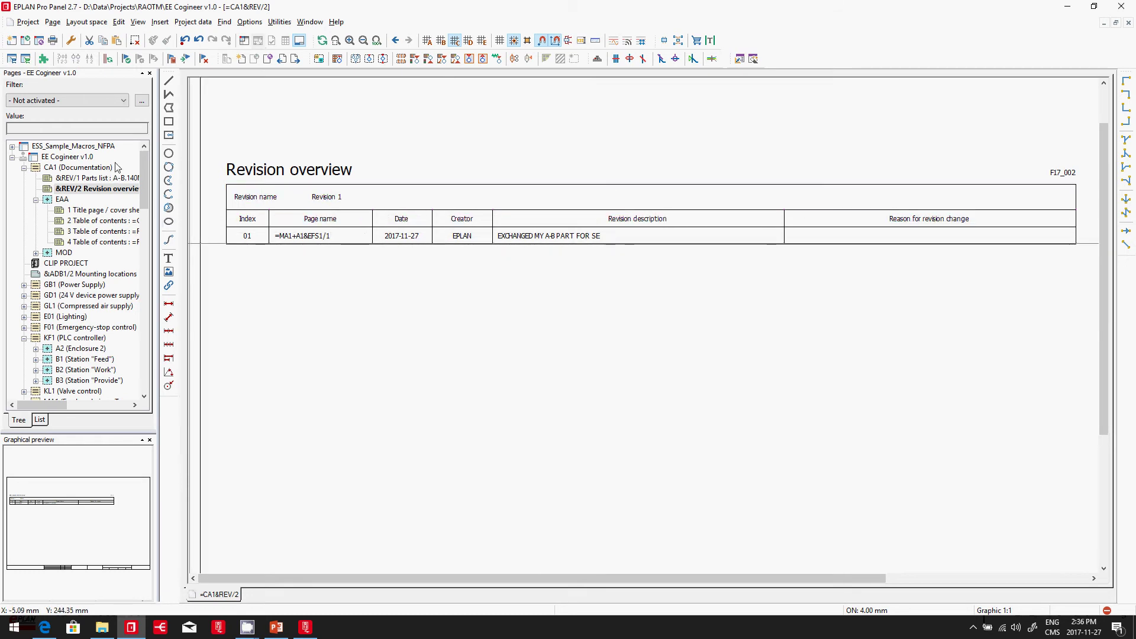
left_click(67, 157)
left_click(99, 26)
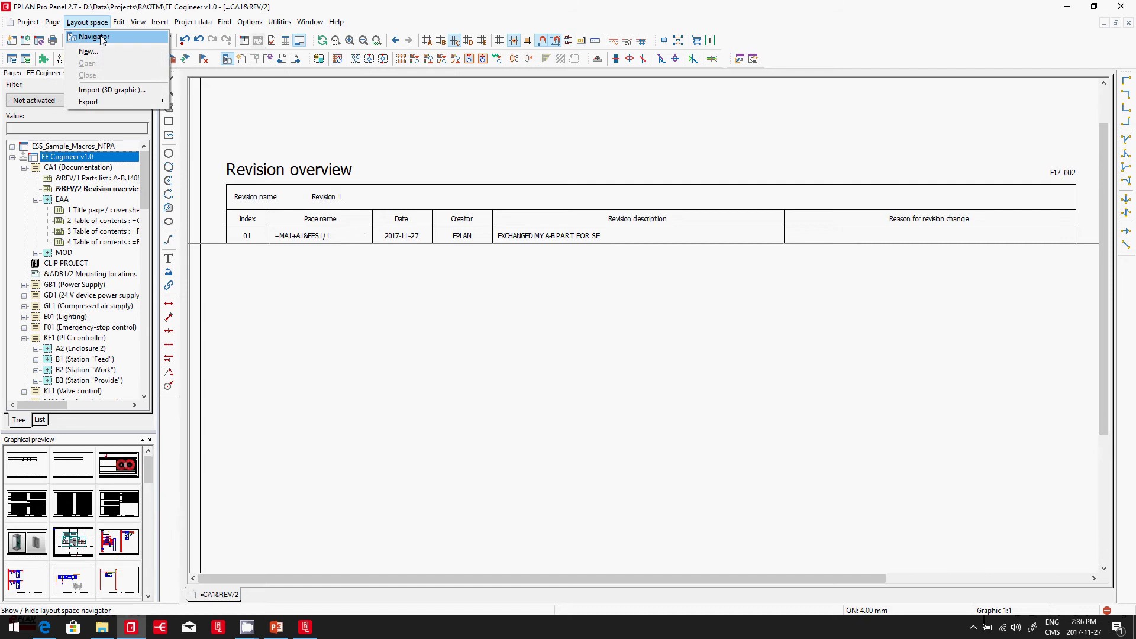
Step: Show the Layout space navigator and open enclosure ENC1 in the 3D layout
left_click(95, 38)
double_click(241, 158)
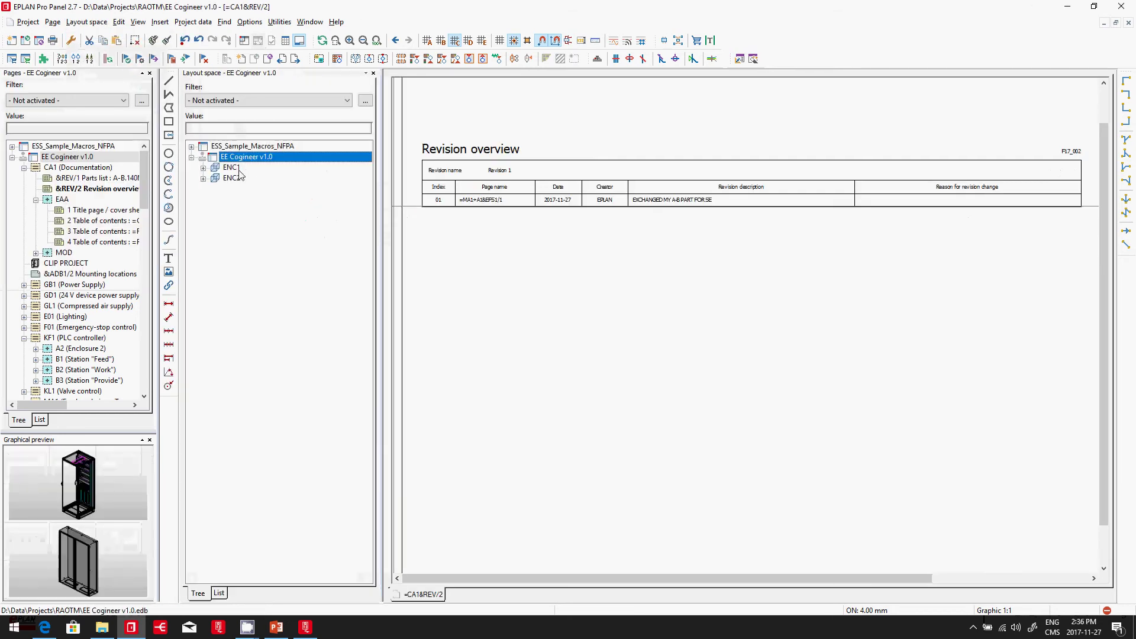
left_click(231, 169)
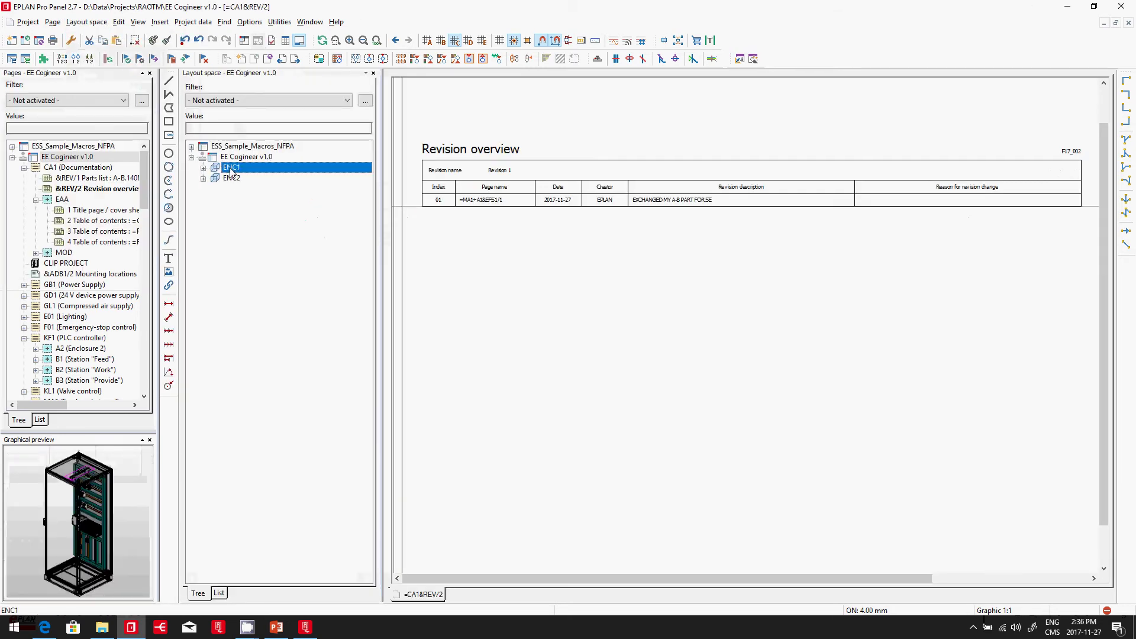
double_click(231, 168)
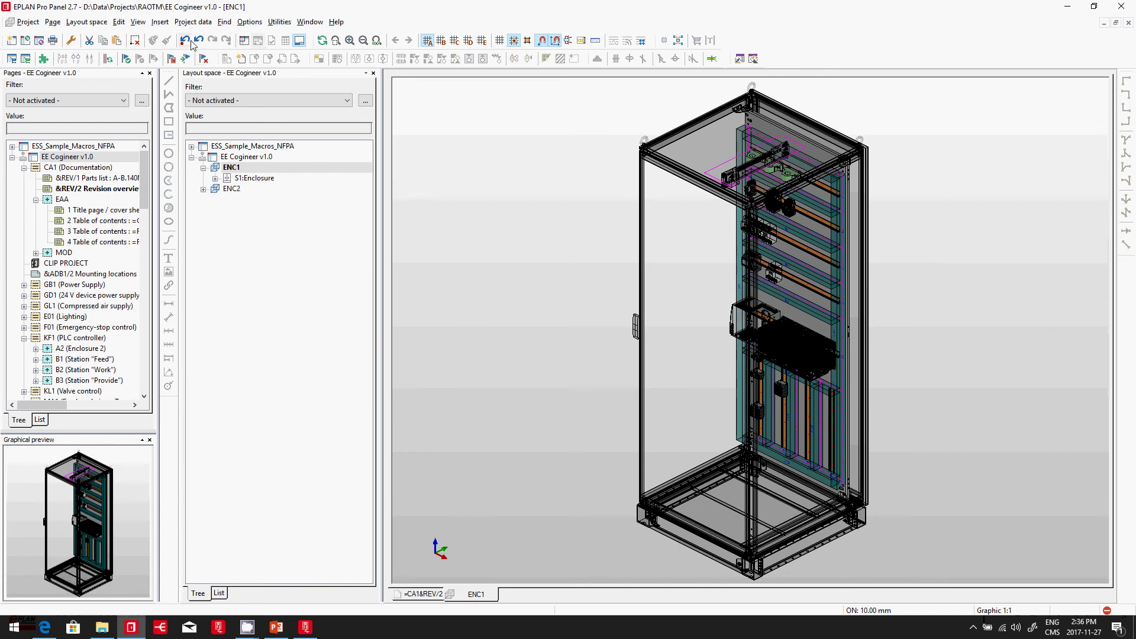
Step: Open the 3D mounting layout navigator, widen the panel, and expand EE Cogineer v1.0
left_click(194, 23)
mouse_move(244, 149)
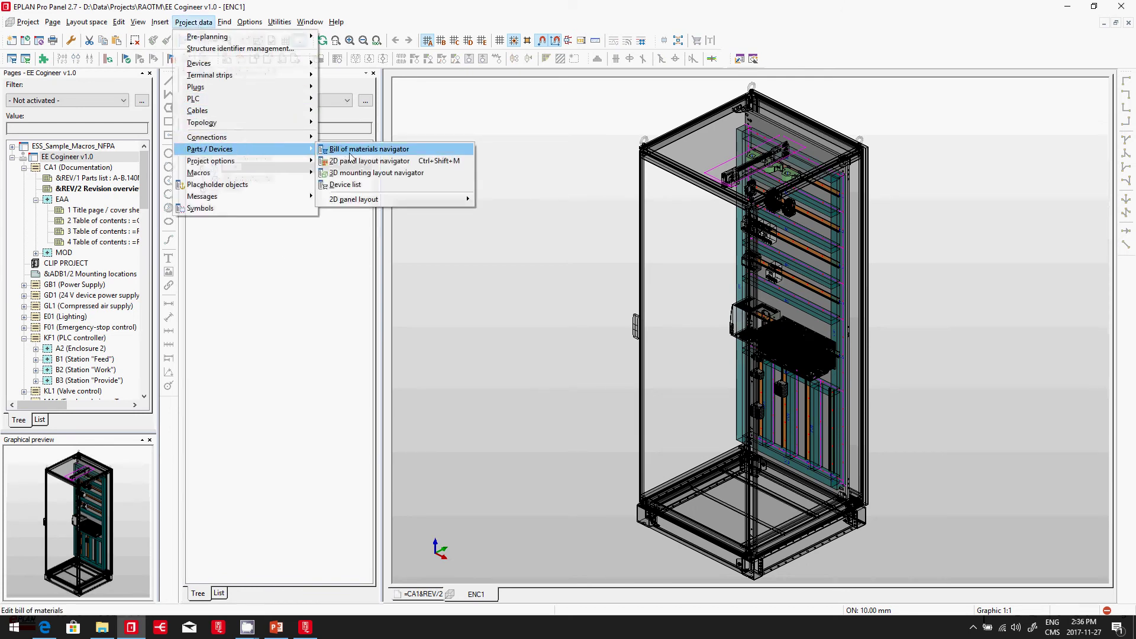
left_click(367, 172)
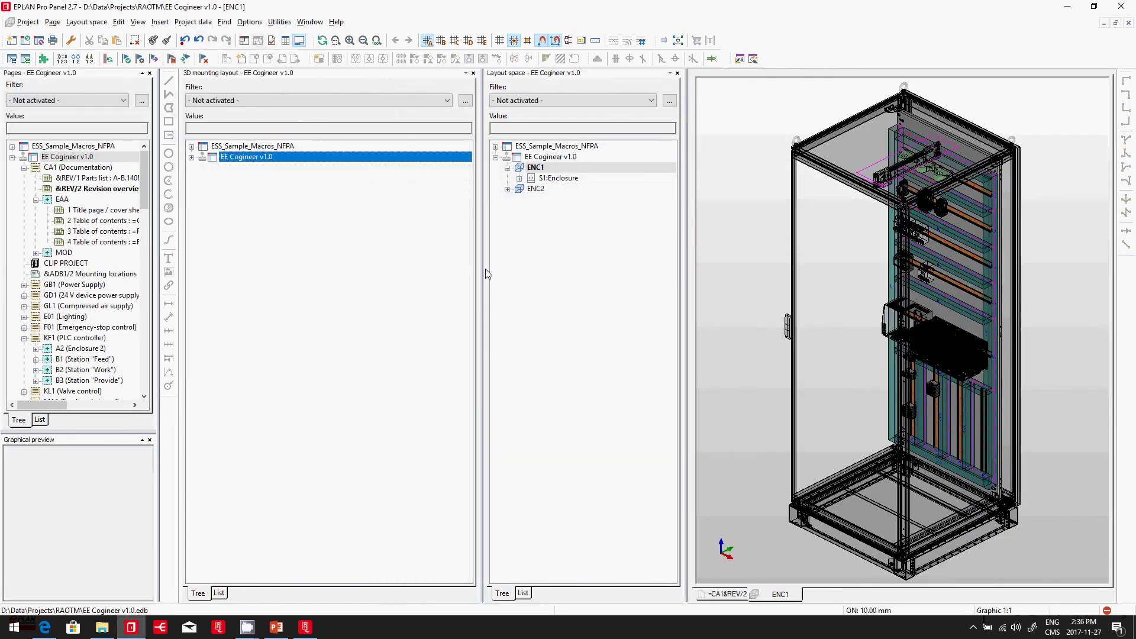
left_click_drag(481, 277, 321, 278)
left_click(191, 158)
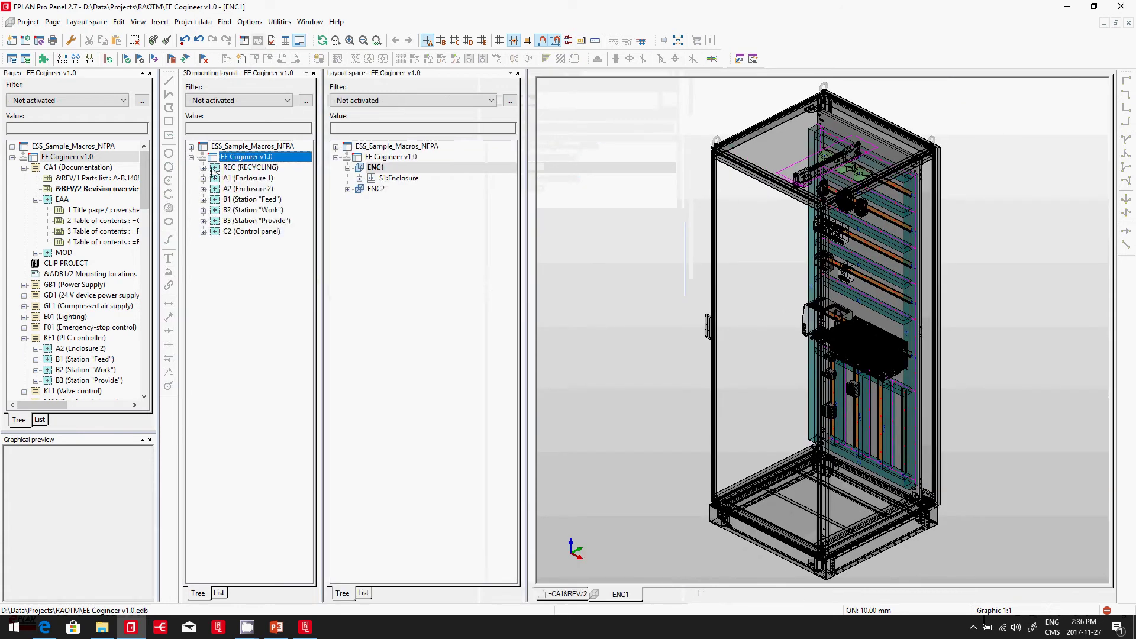
Step: Filter the navigator to mounting location A1 and expand MA1 > MOL > MOL111 to SE.21106
left_click(226, 102)
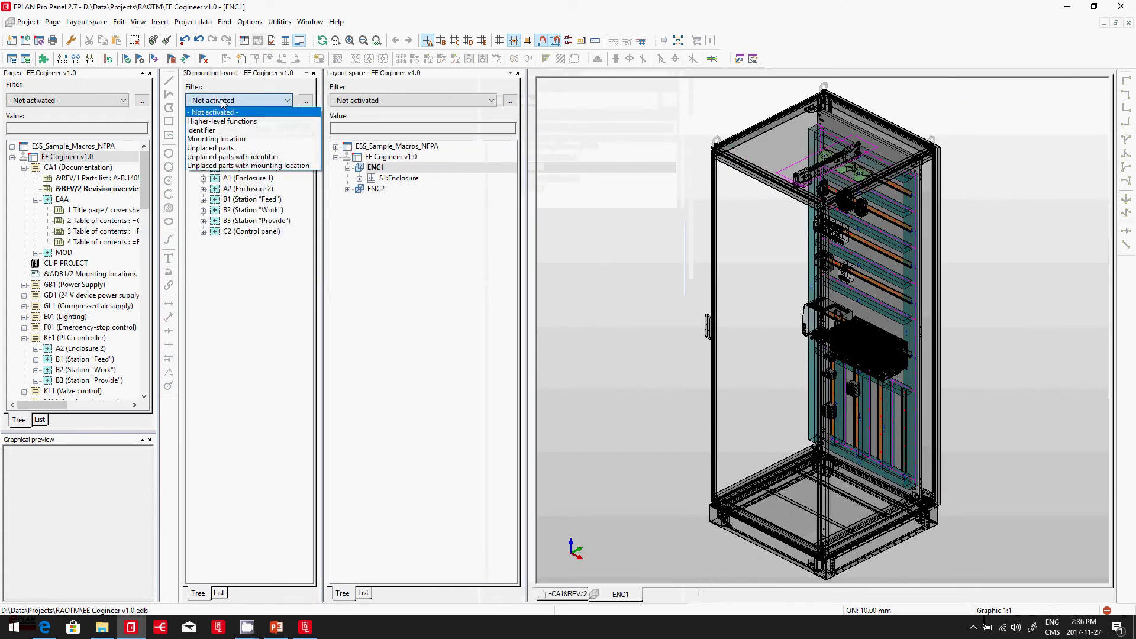
left_click(225, 139)
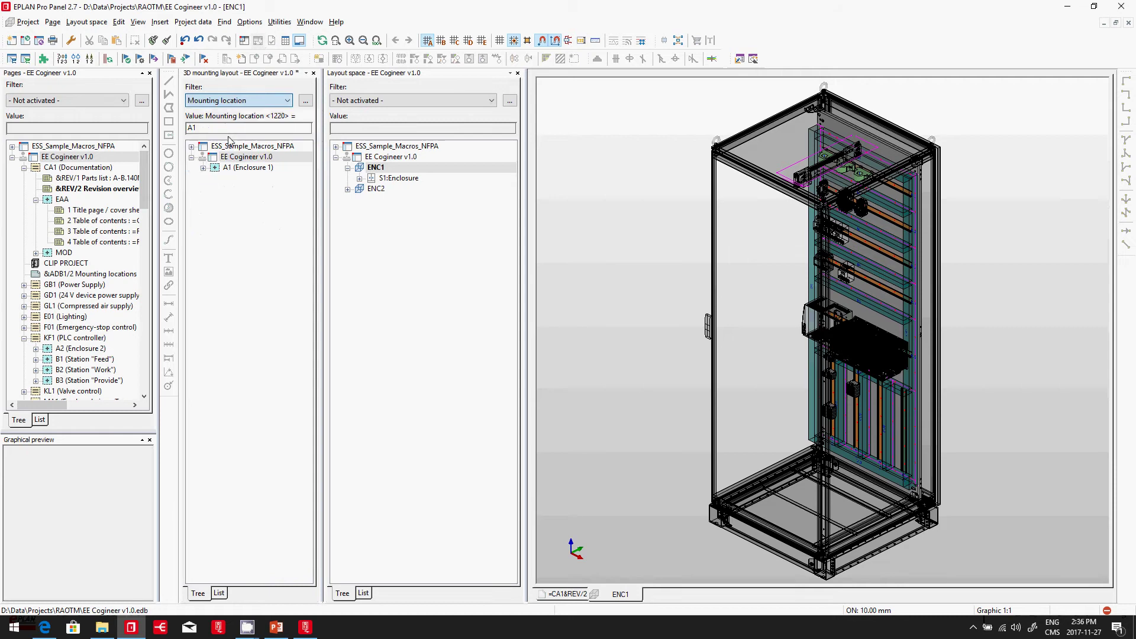
left_click(203, 168)
left_click(215, 231)
left_click(227, 243)
left_click(260, 252)
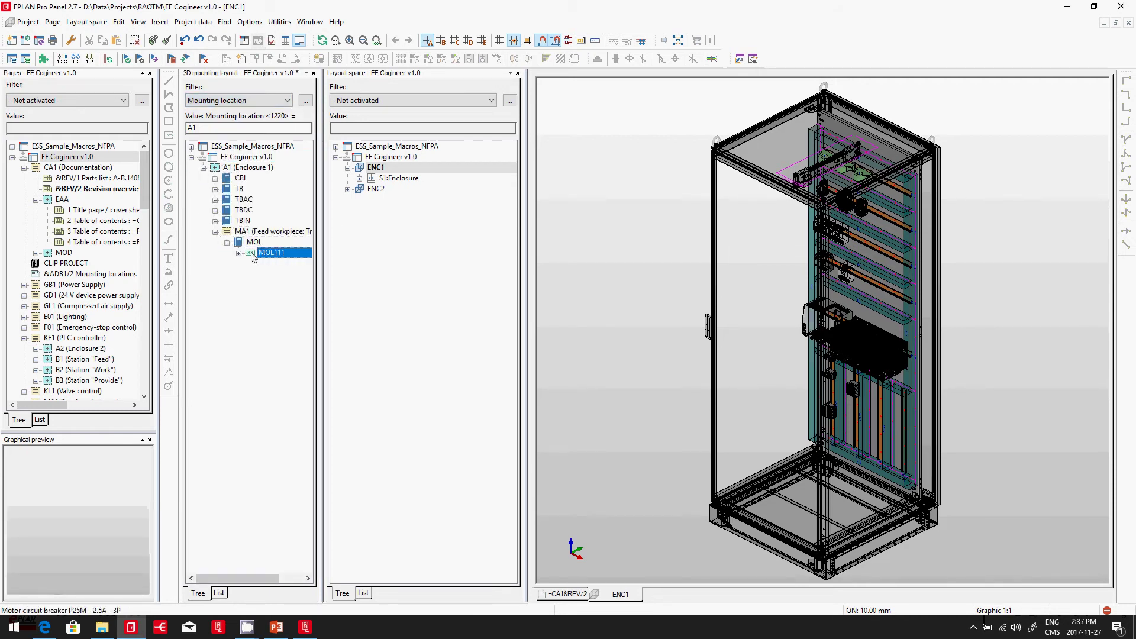
left_click(239, 252)
left_click(276, 264)
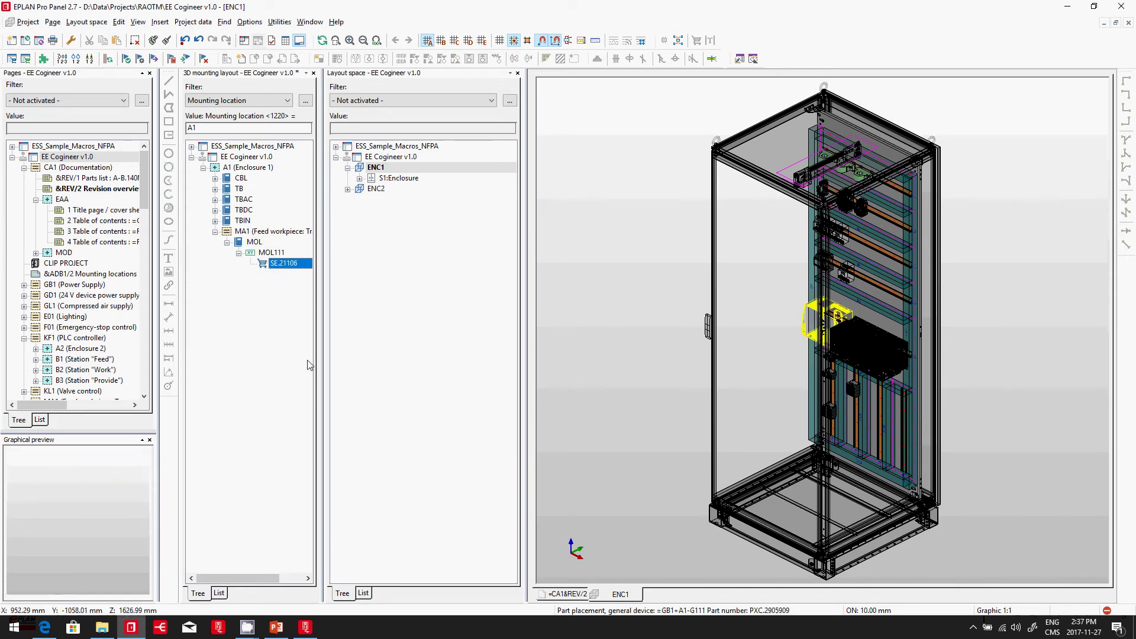
Step: Show only S1's mounting panel in 3D and highlight the MOL111 breaker
left_click(371, 178)
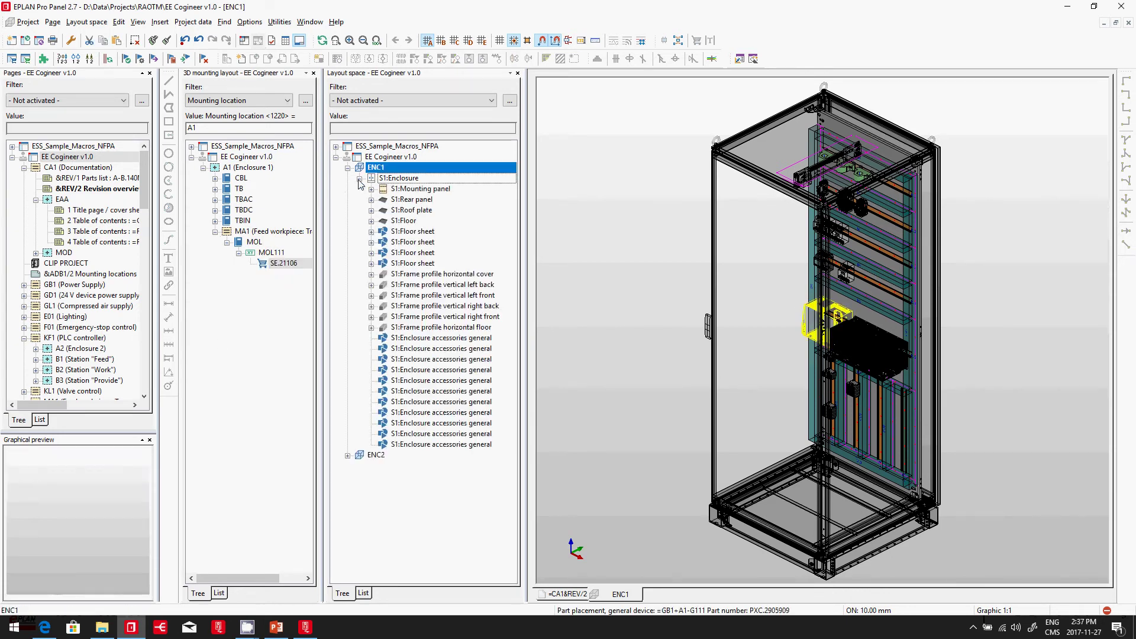
double_click(427, 191)
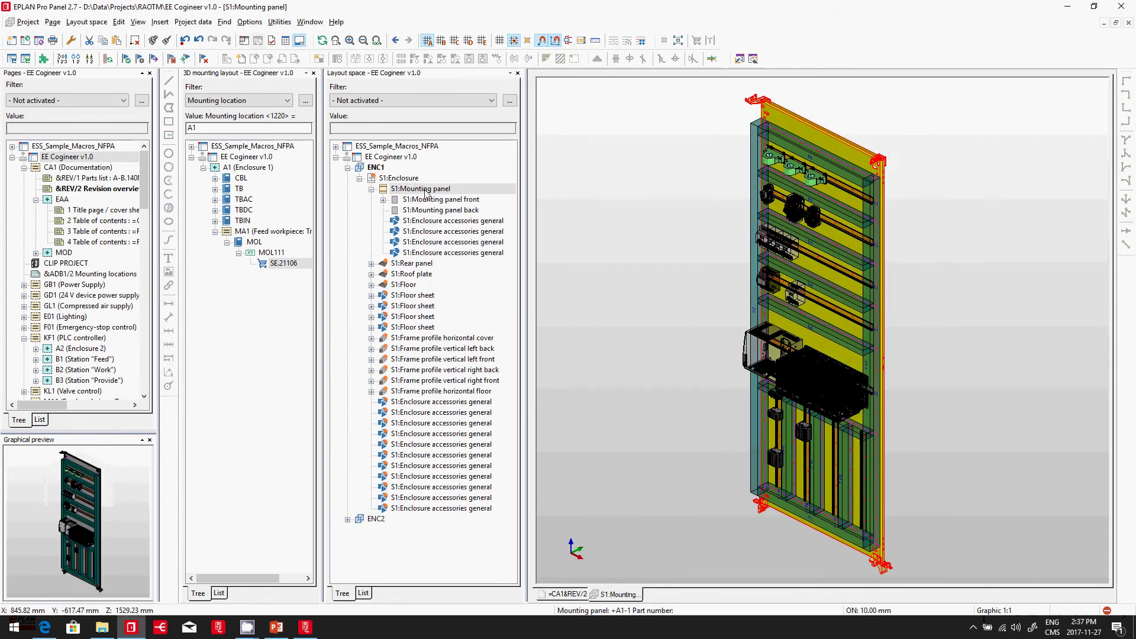
scroll(763, 228, "up", 5)
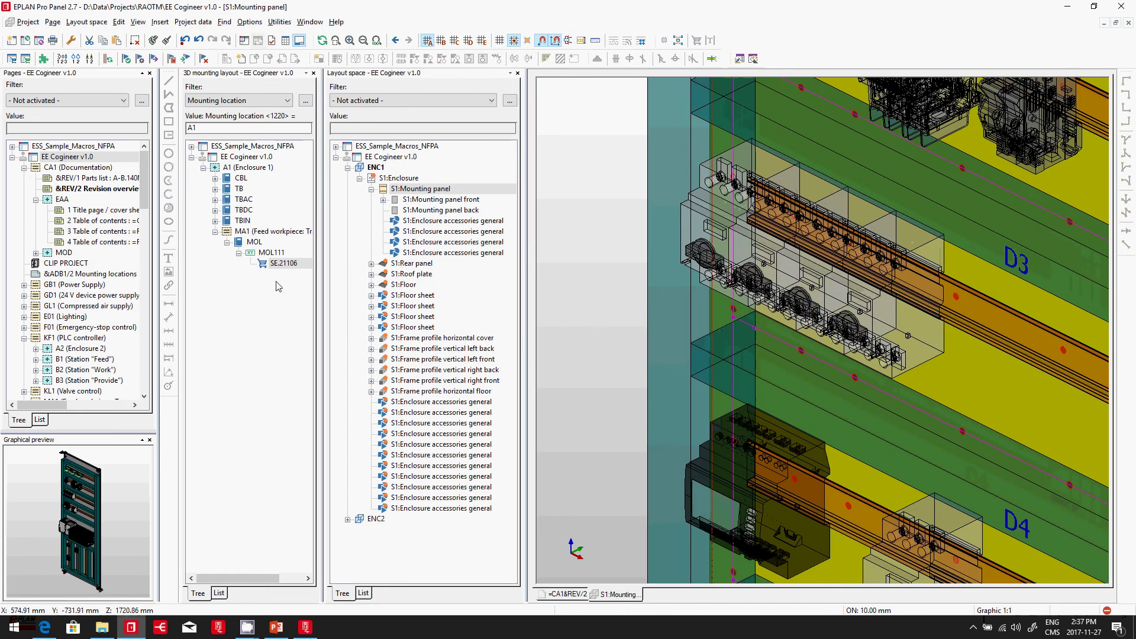
left_click(284, 263)
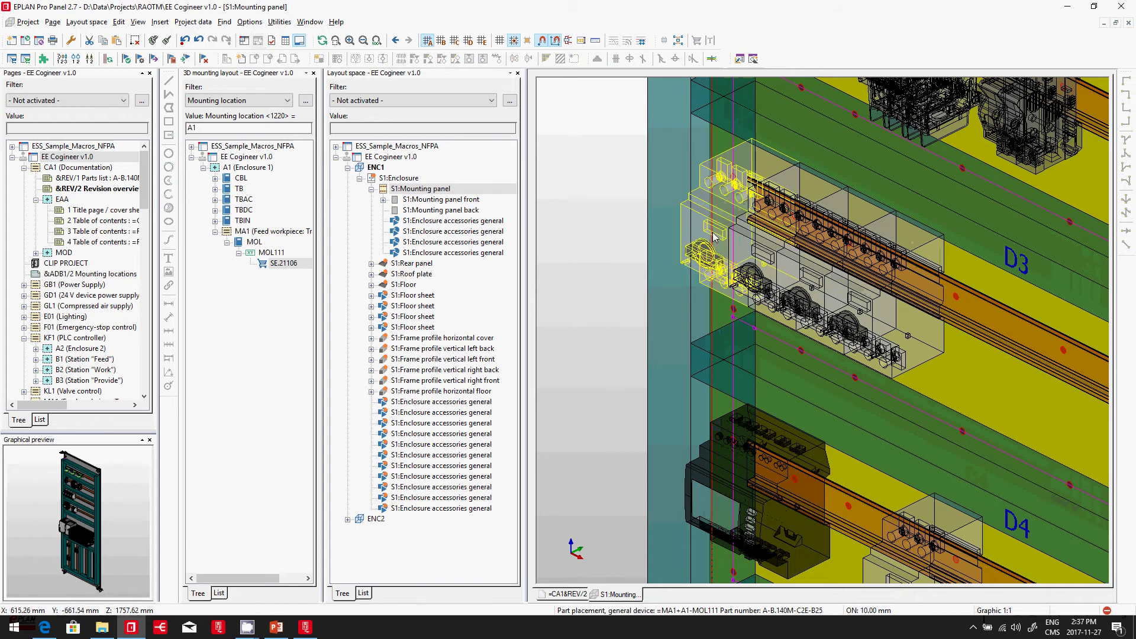
Step: Clear the mounting location filter and synchronize the navigators to the breaker selected in 3D
left_click(236, 110)
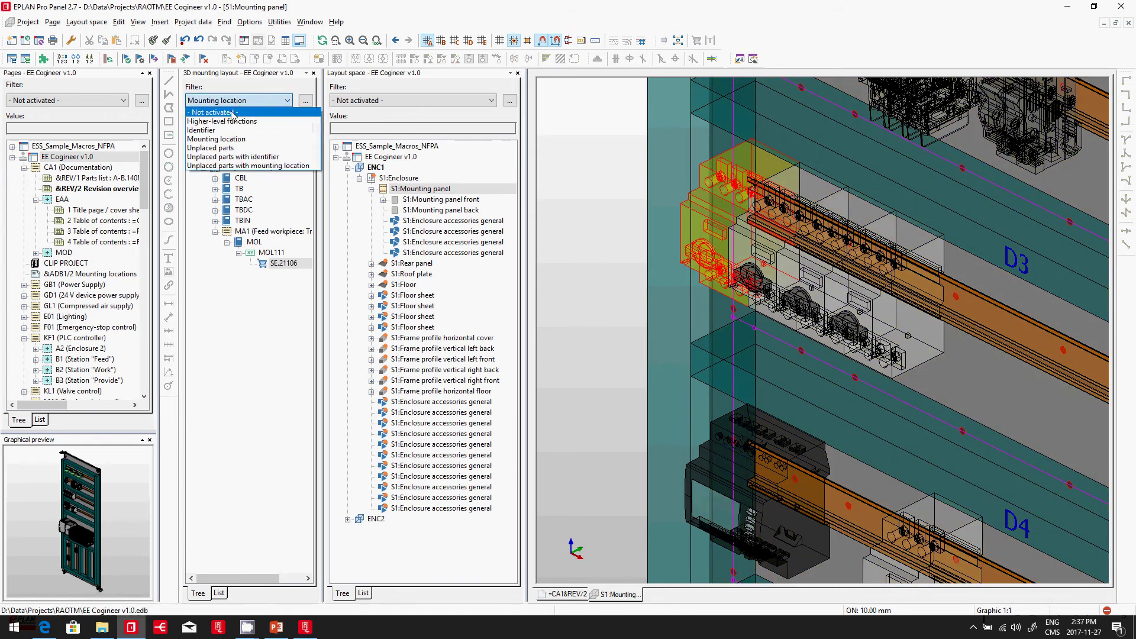
left_click(237, 122)
right_click(718, 241)
left_click(767, 441)
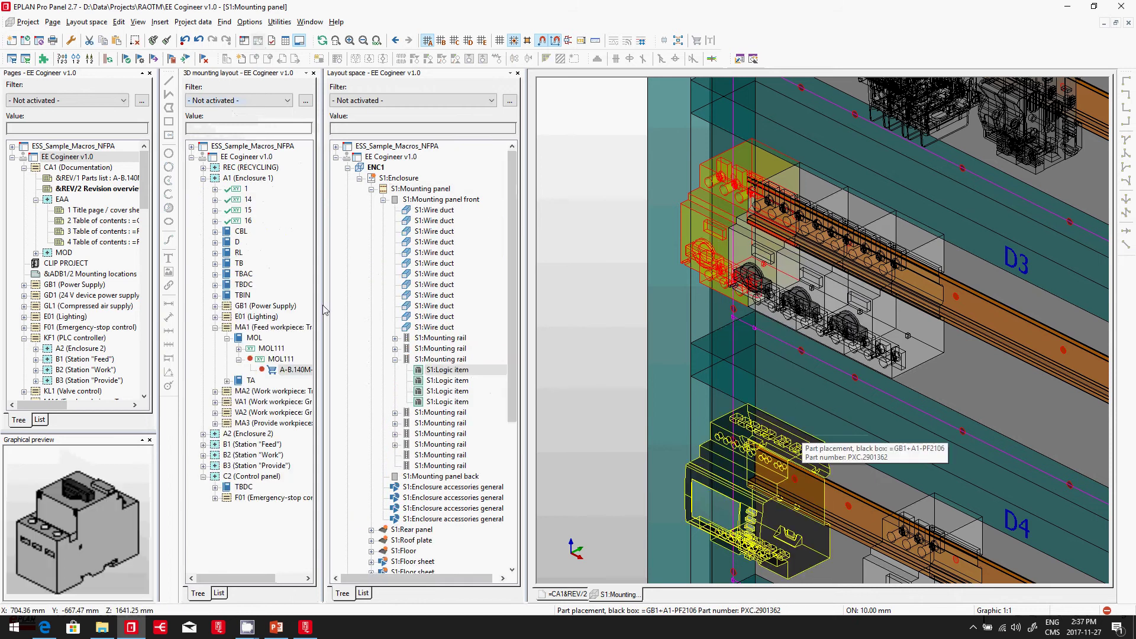
Step: Delete the placed A-B.140M-C2E-B25 part from MOL111 and confirm
left_click(282, 371)
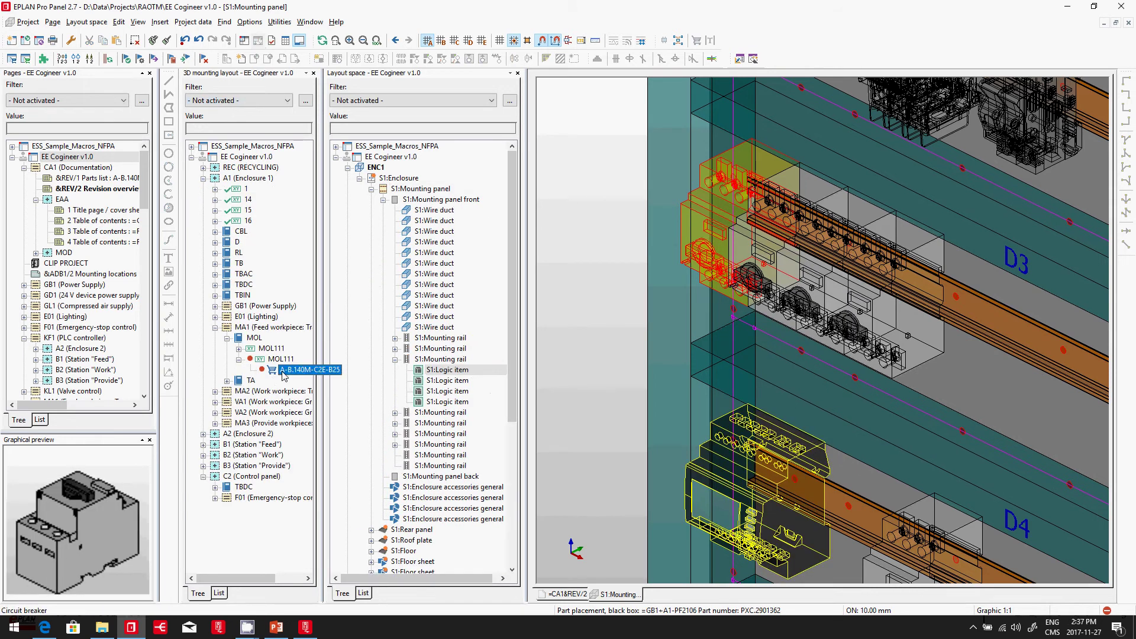
right_click(284, 374)
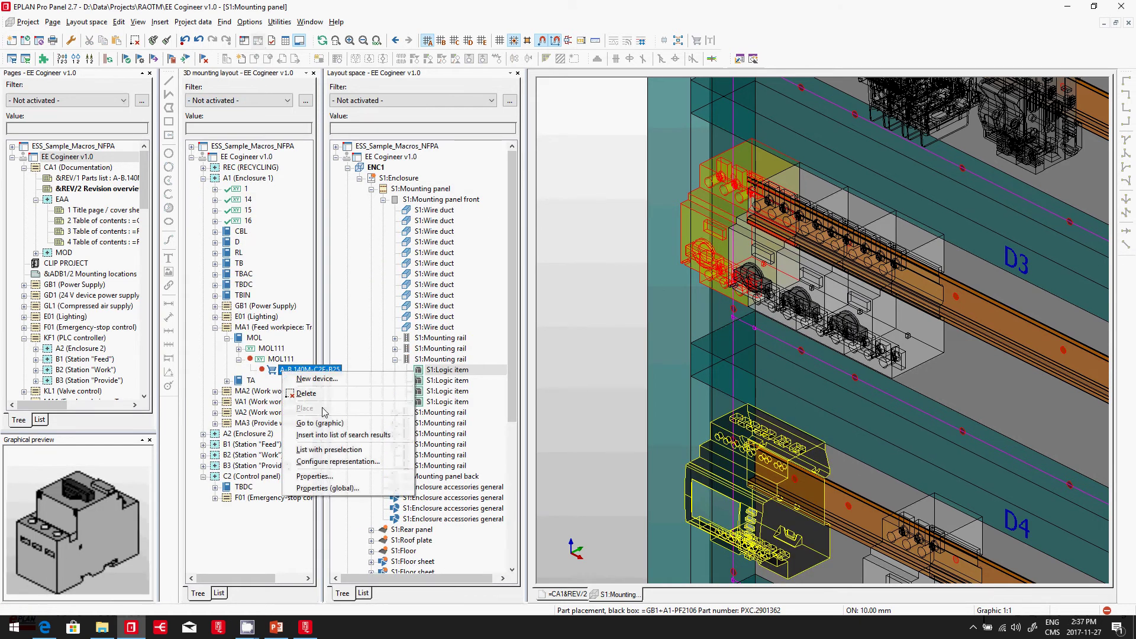
left_click(305, 393)
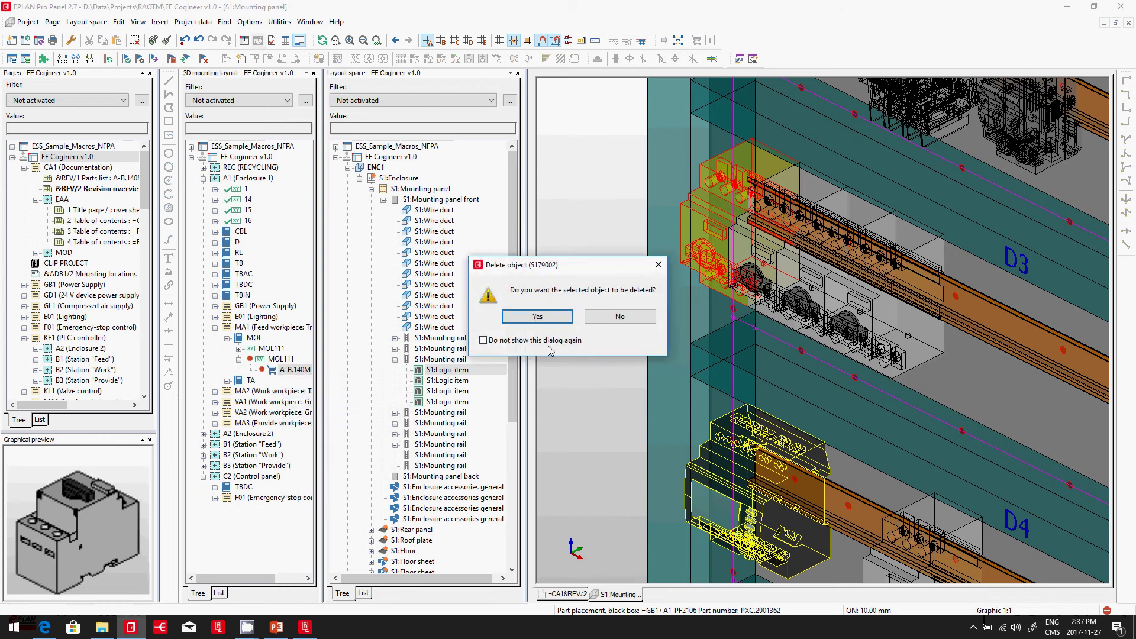
left_click(537, 317)
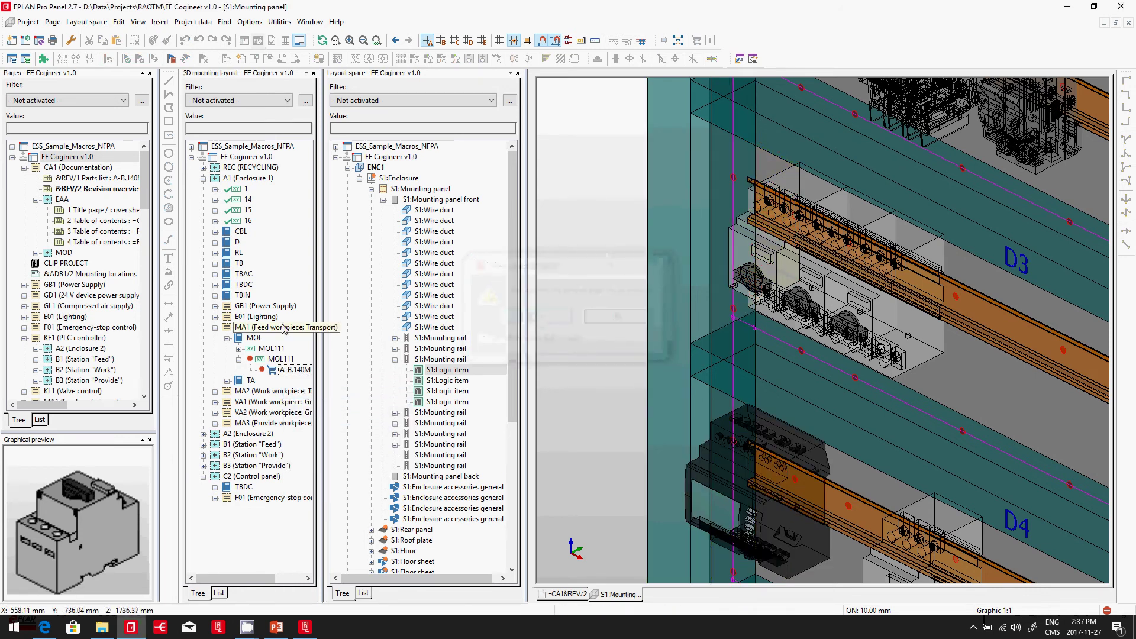
Step: Expand MOL111 again and select its unplaced SE.21106 part
left_click(271, 356)
left_click(279, 348)
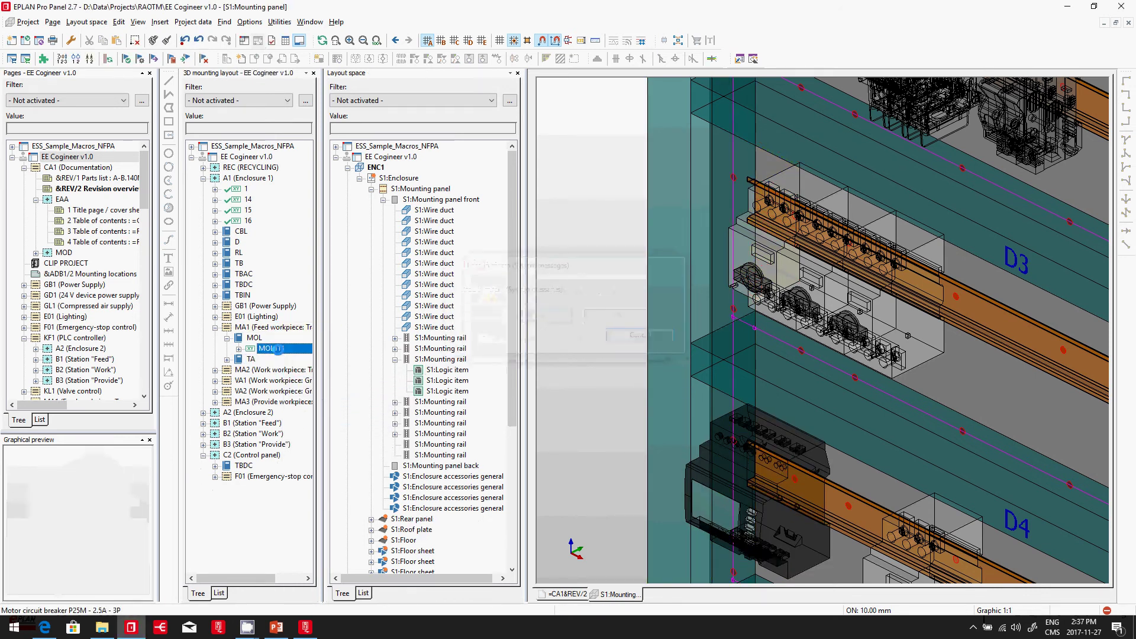
left_click(239, 348)
left_click(283, 359)
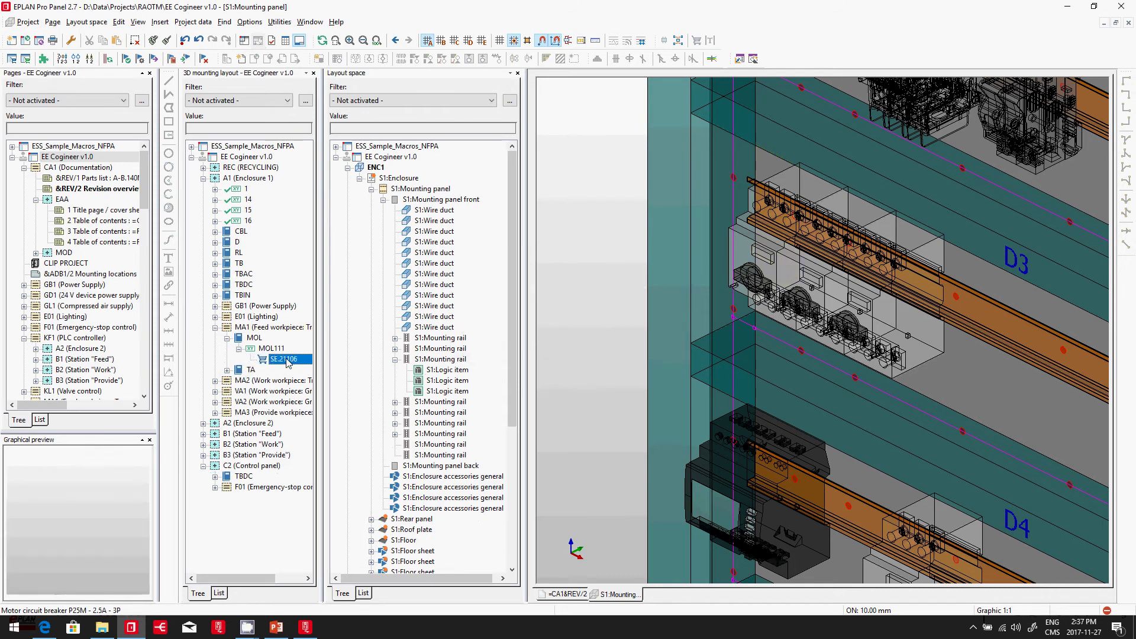
Step: Place SE.21106 for MOL111 on the mounting rail just below duct D3
left_click_drag(287, 363, 947, 312)
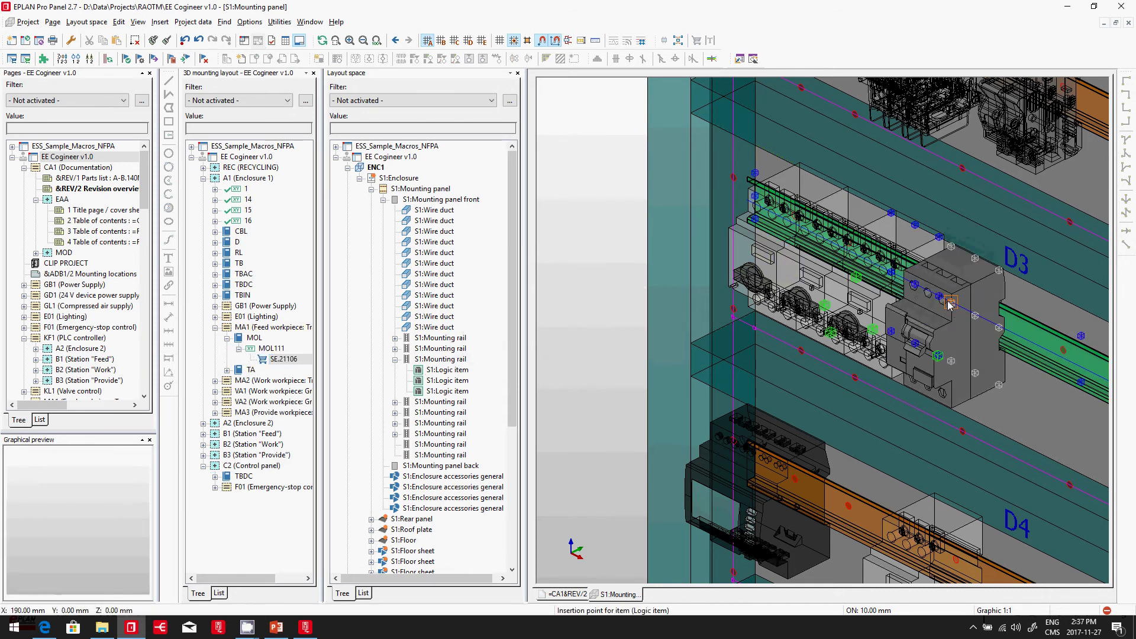
left_click(949, 308)
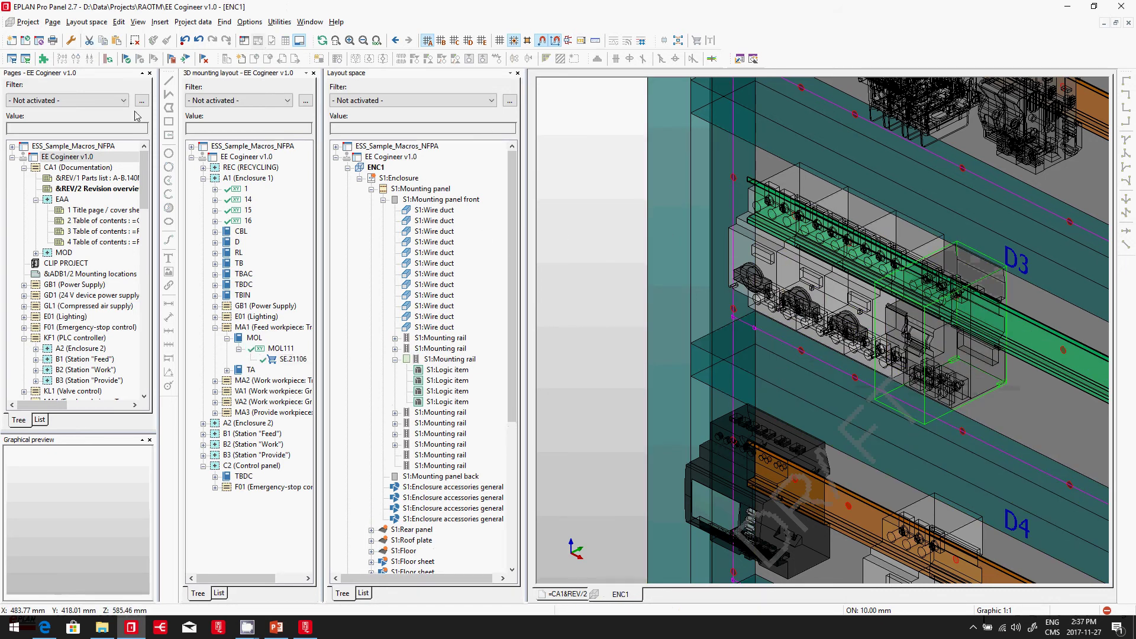
Step: Switch the layout space to a full-cabinet 3D viewpoint
left_click(138, 22)
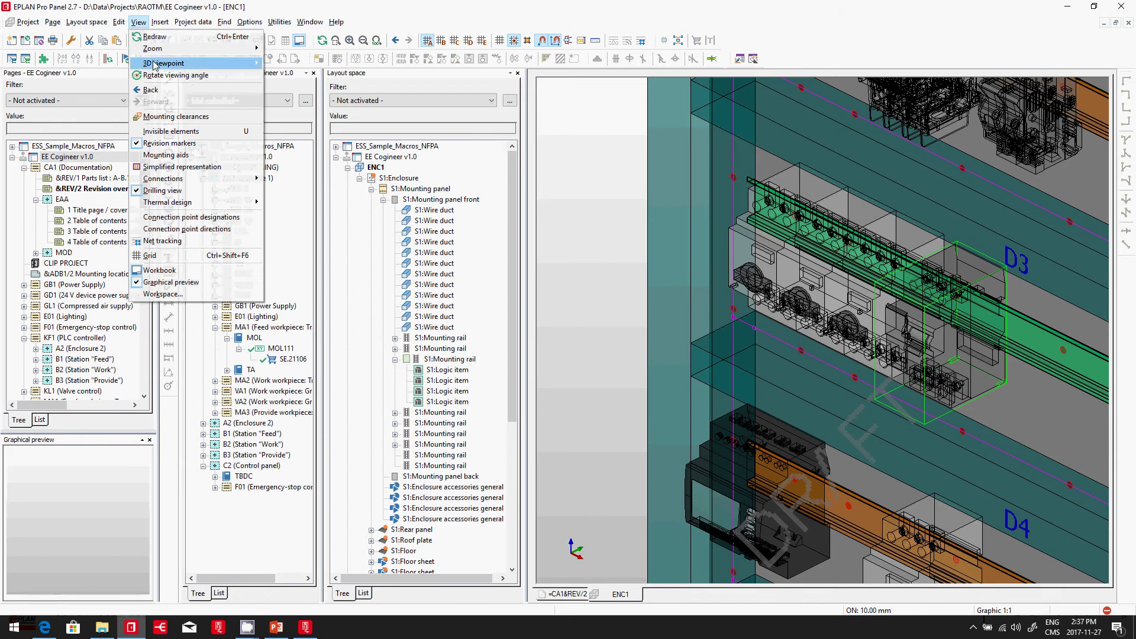
mouse_move(155, 63)
left_click(293, 110)
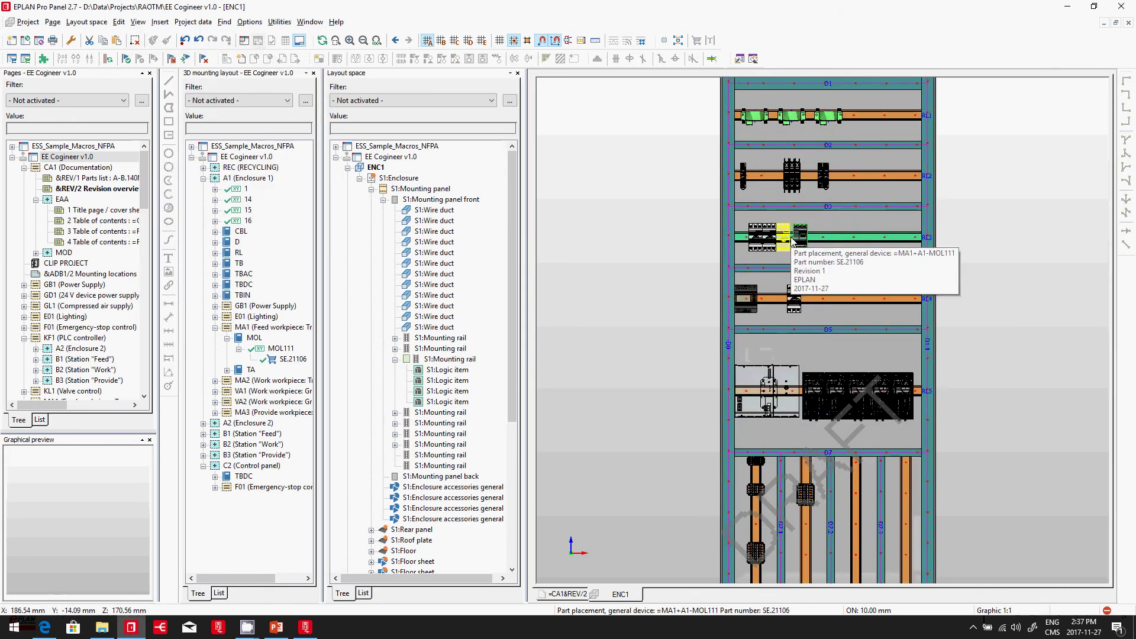
scroll(793, 241, "up", 3)
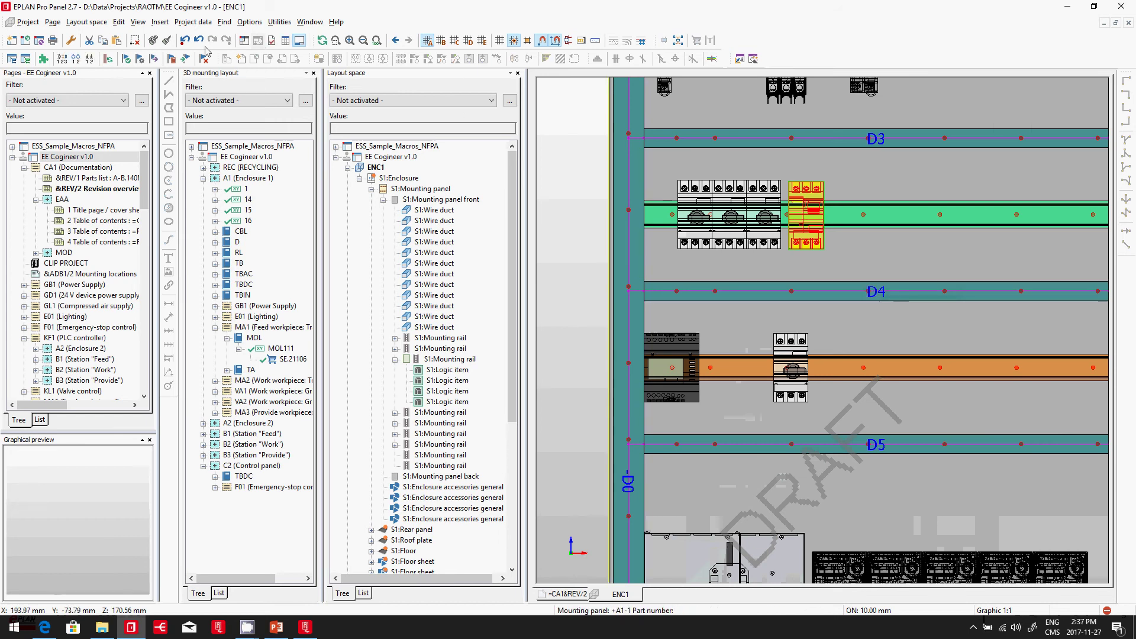
Step: Route the layout space connections, then close the Layout space and 3D mounting layout navigators
left_click(194, 22)
mouse_move(266, 137)
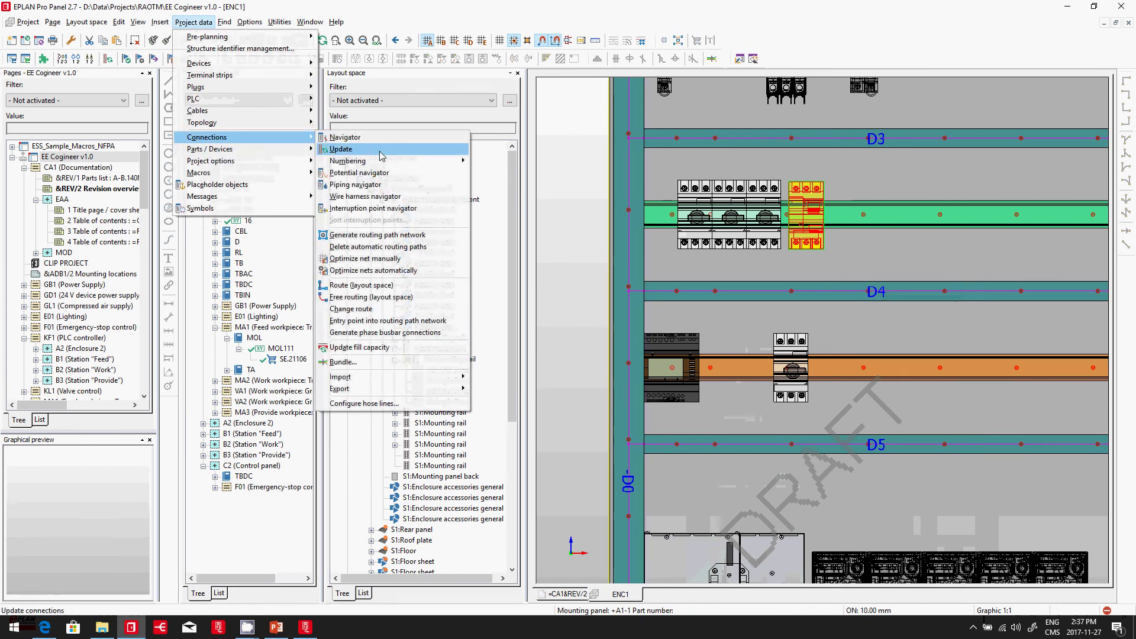
left_click(395, 286)
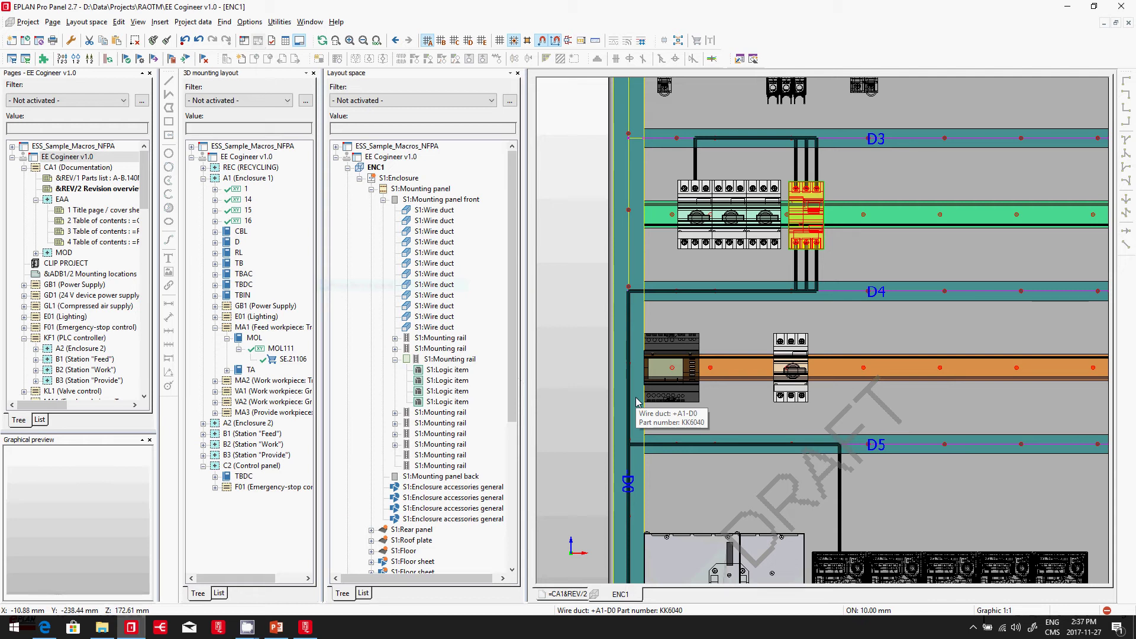
left_click(517, 73)
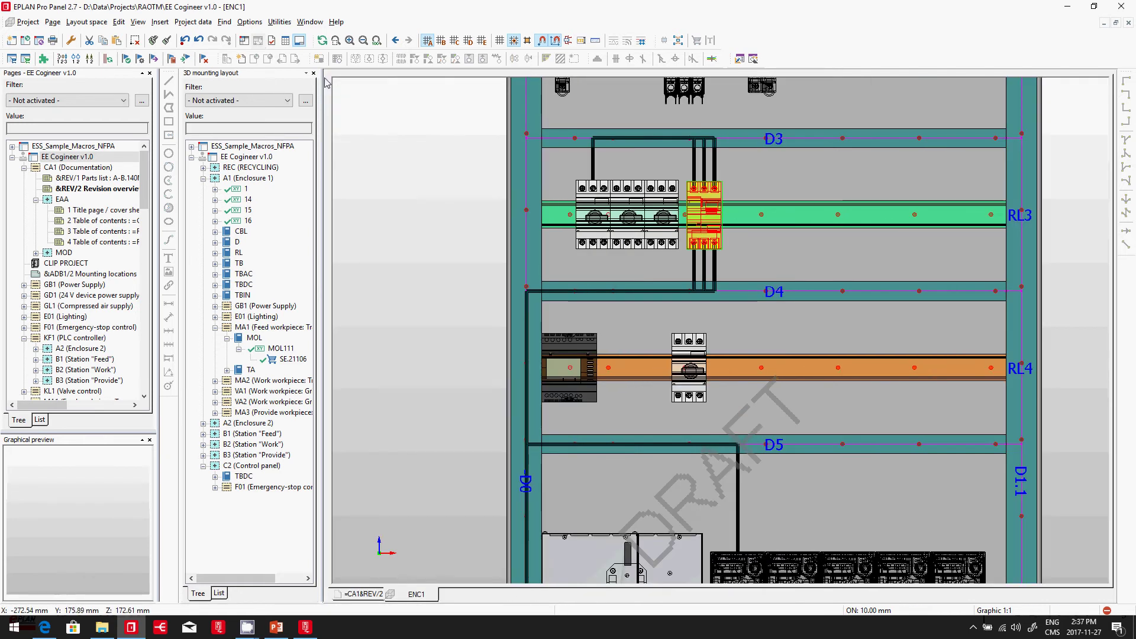
left_click(313, 73)
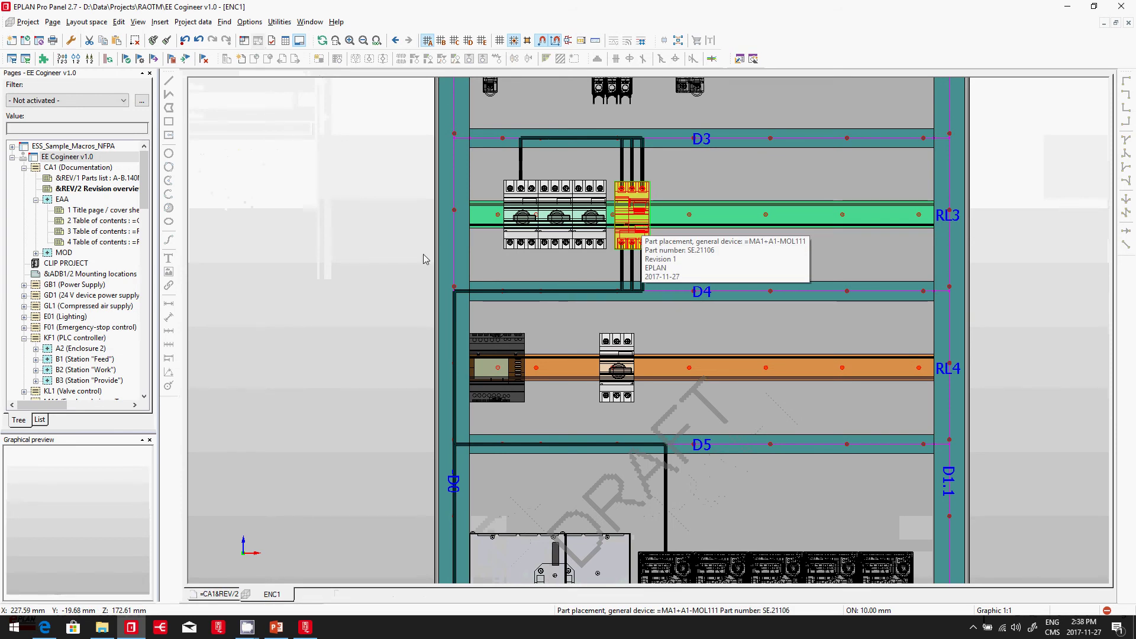
Step: Start publishing EE Cogineer v1.0 to the Smart Wiring folder, then decline overwriting the v1.0 package
left_click(67, 156)
left_click(52, 22)
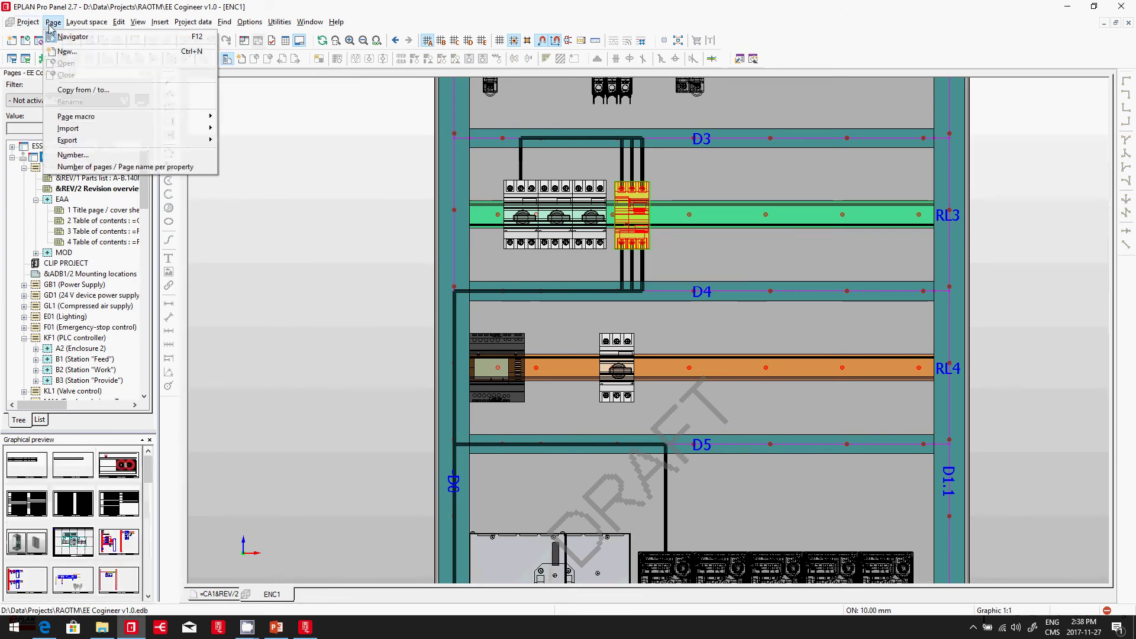
mouse_move(28, 22)
left_click(67, 173)
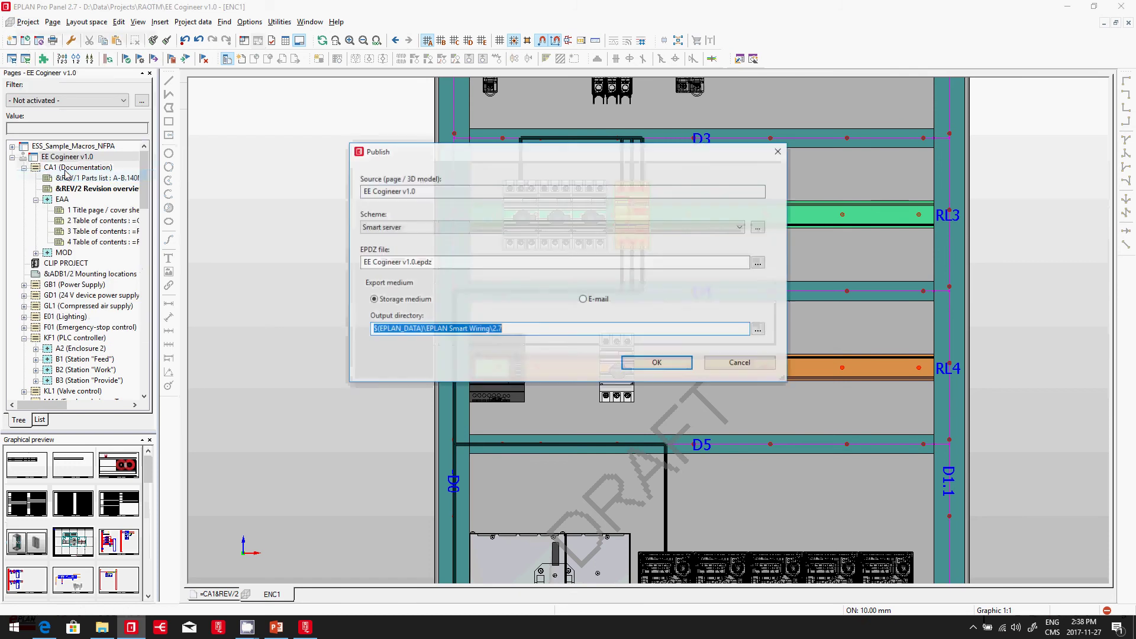
left_click(645, 364)
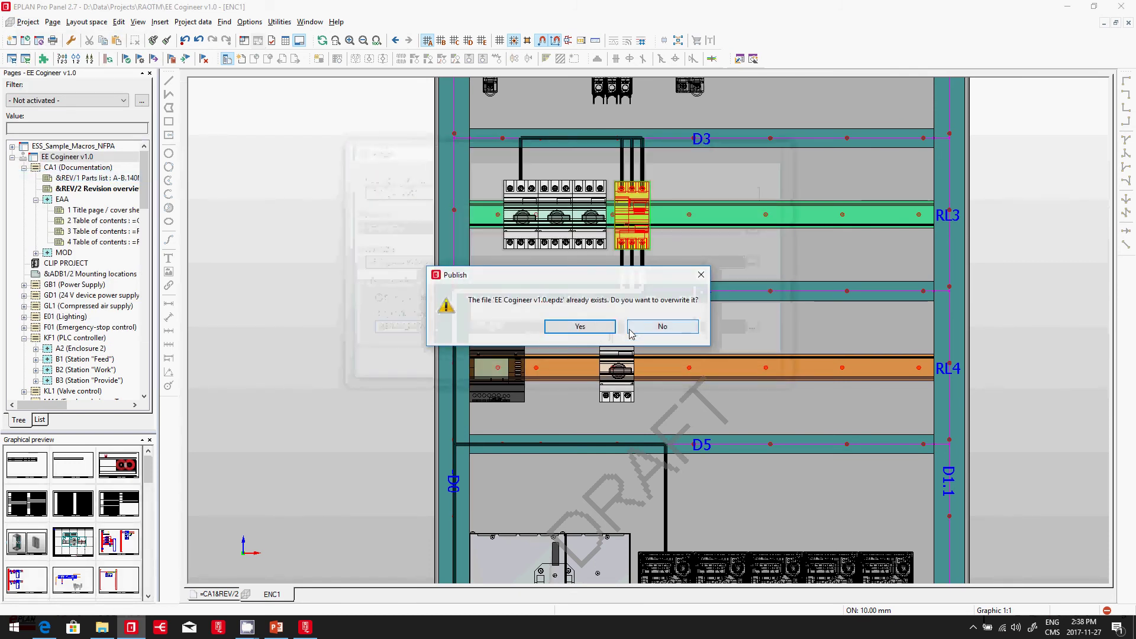
left_click(663, 326)
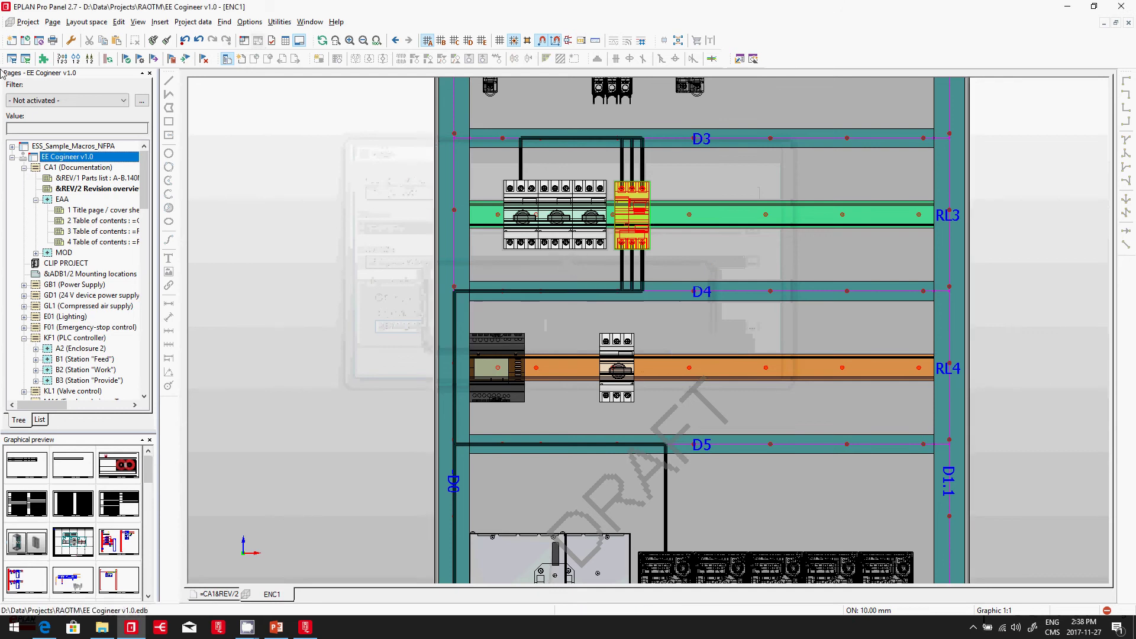
Step: Republish the project as EE Cogineer v1.1.epdz, keeping the Smart server scheme
left_click(28, 22)
left_click(75, 175)
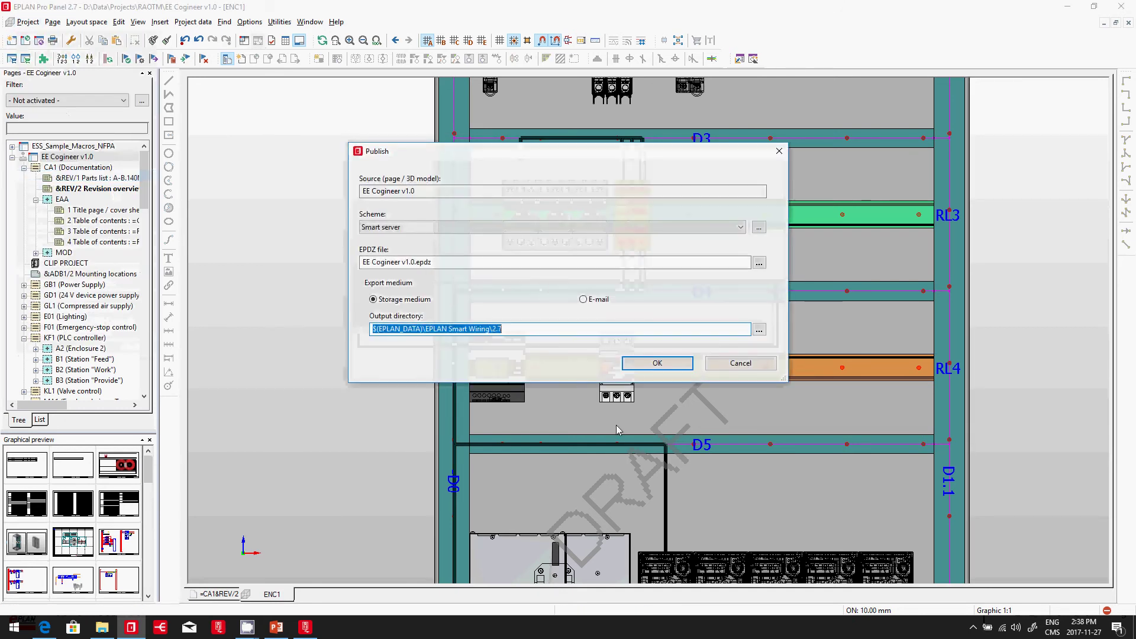
left_click(503, 329)
left_click(425, 261)
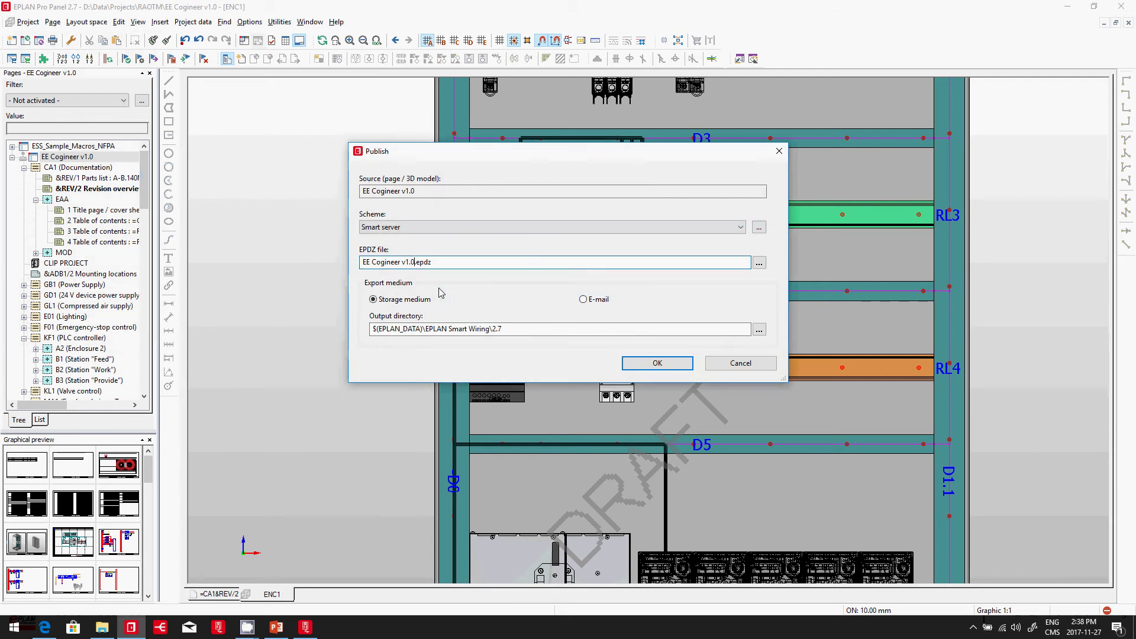
left_click(655, 366)
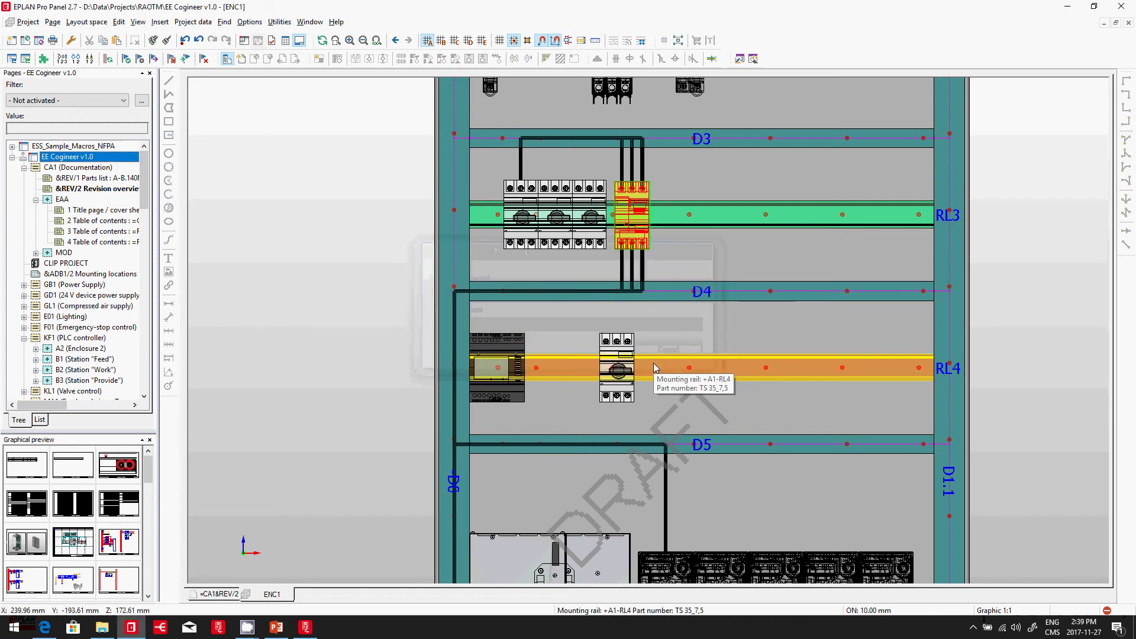
Step: Minimize EPLAN Pro Panel, the browser and the doc folder window
left_click(1067, 6)
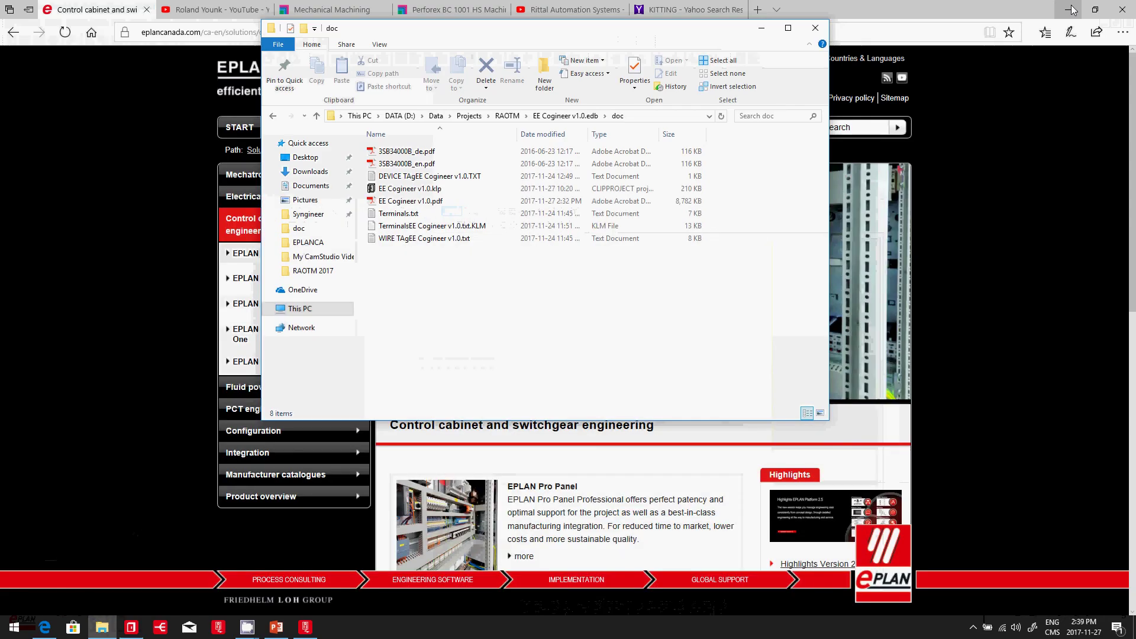
left_click(1072, 9)
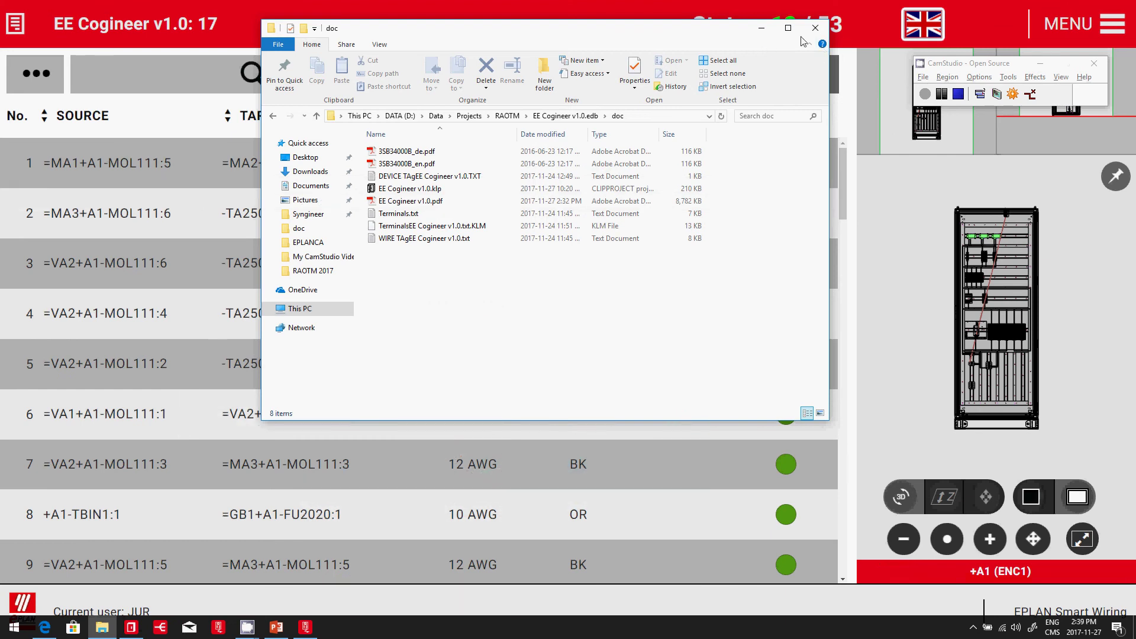
left_click(761, 29)
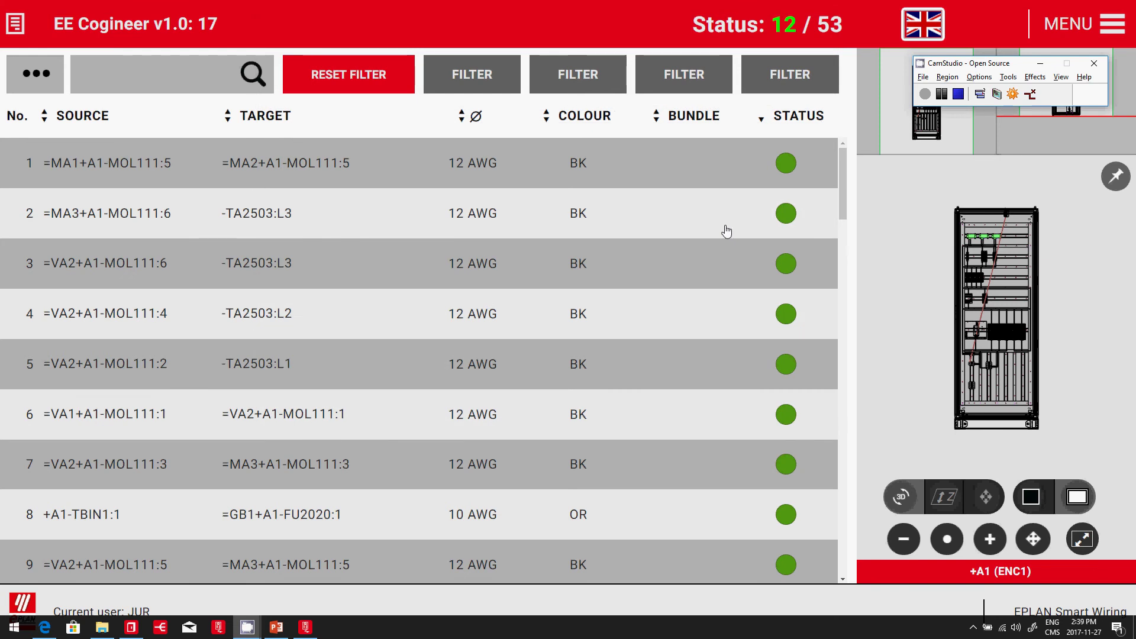
Step: Update the EE Cogineer project from the EE Cogineer v1.1.epdz package
left_click(1065, 27)
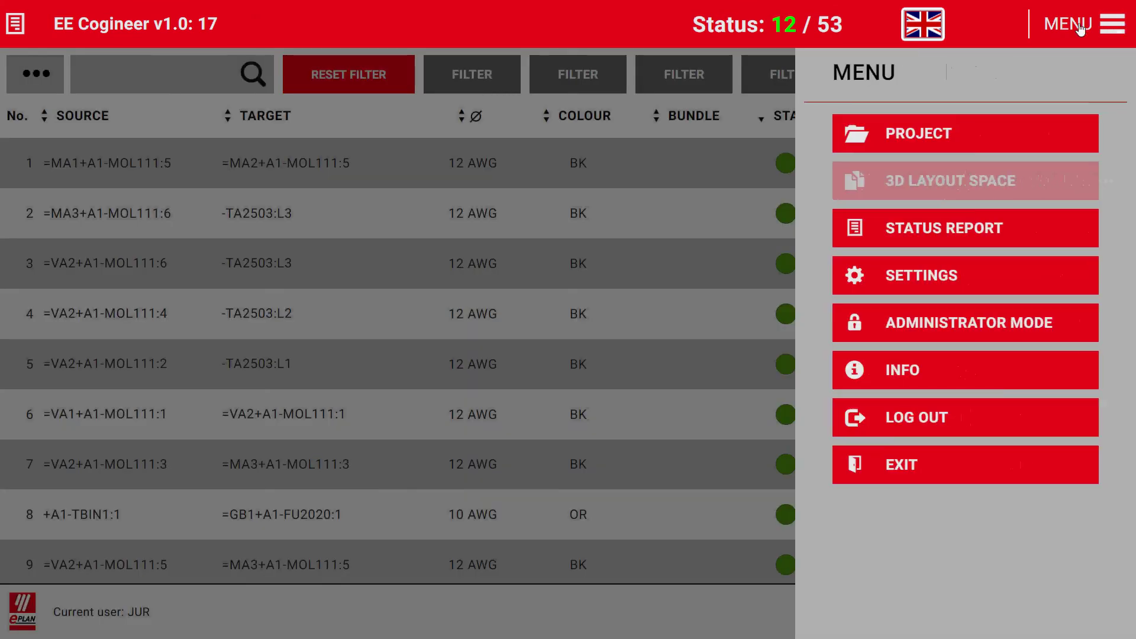
left_click(907, 144)
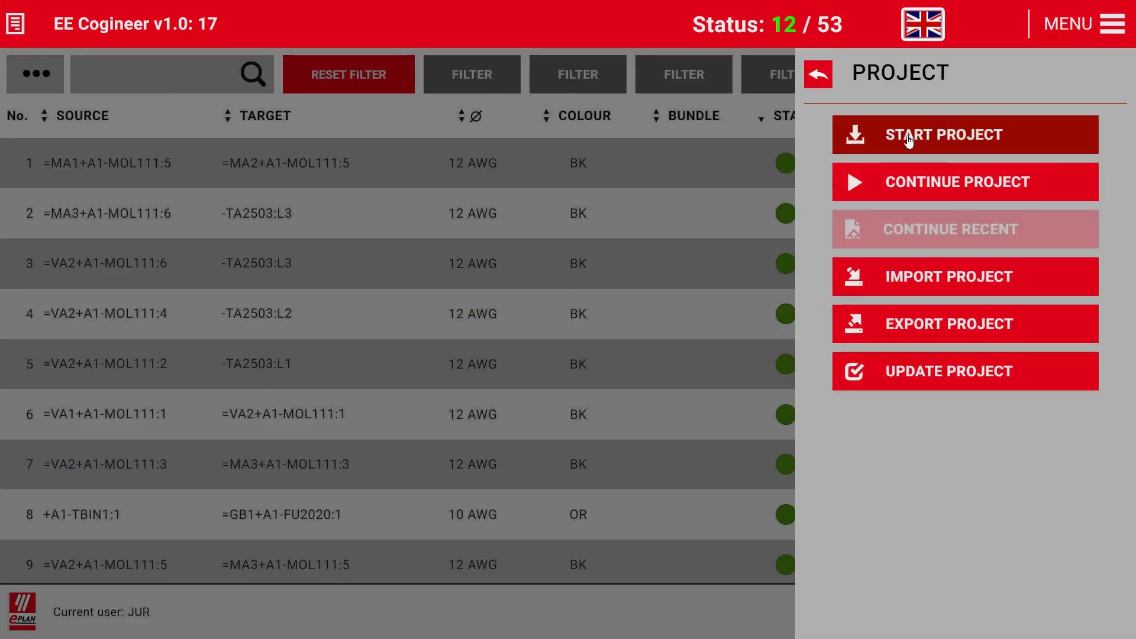
left_click(958, 384)
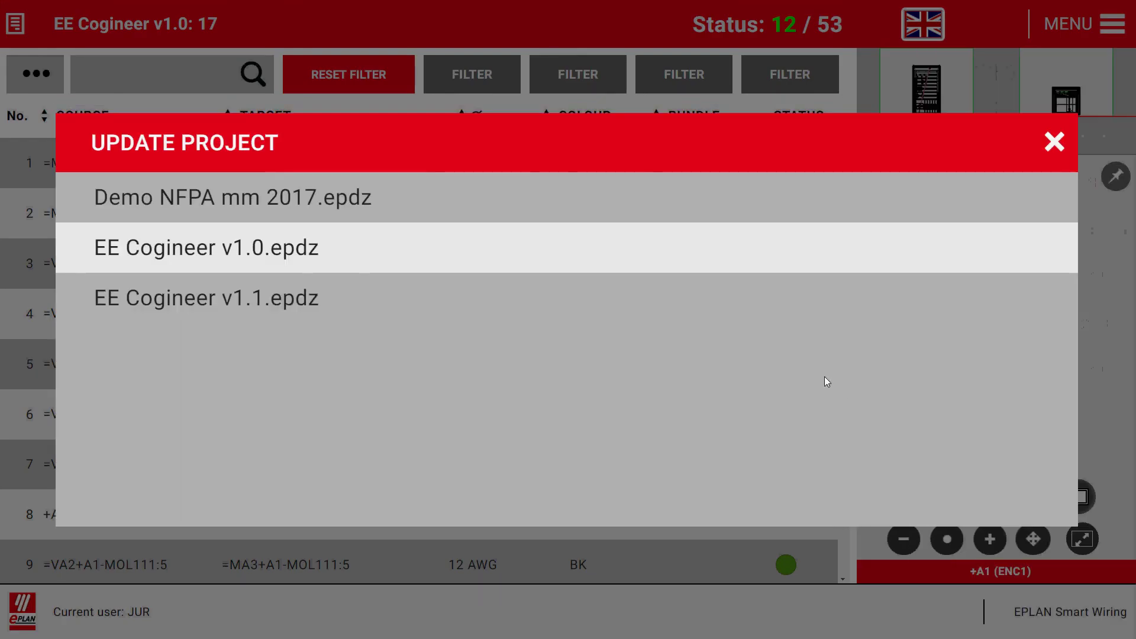
left_click(249, 301)
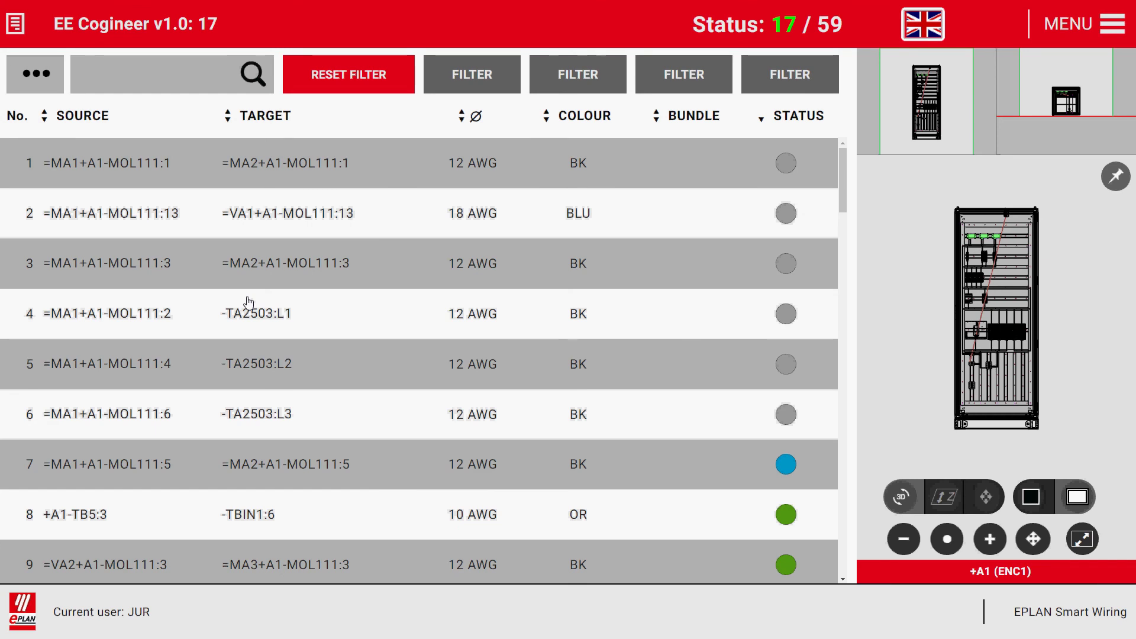
Step: Filter wires to To uninstall and mark MOL111:5 removed at both source and target pins
left_click(786, 75)
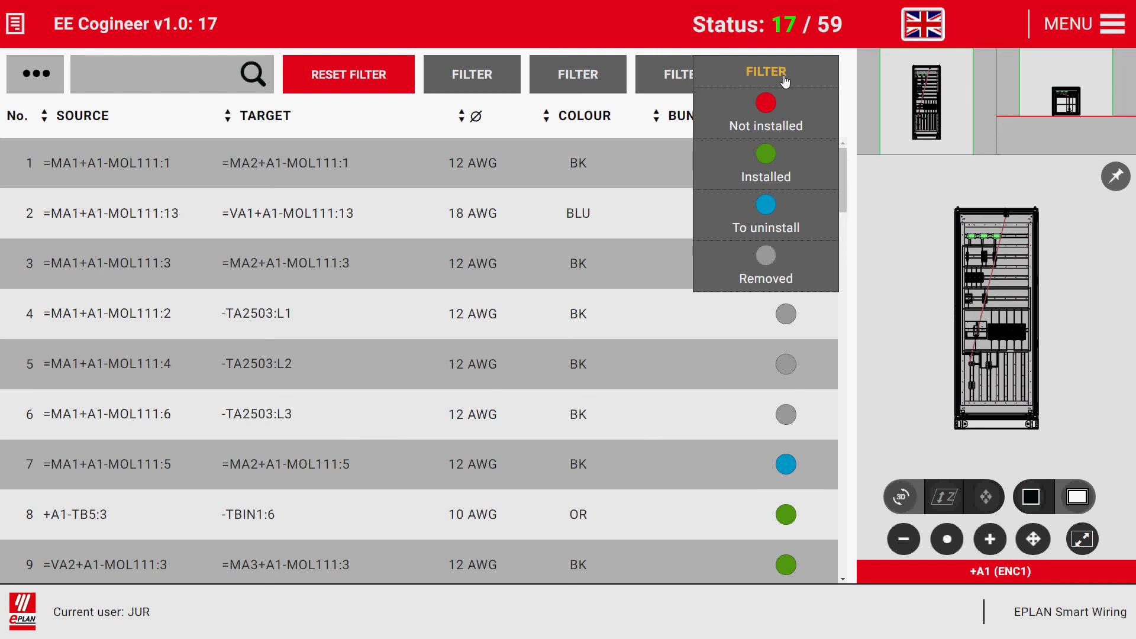
left_click(764, 219)
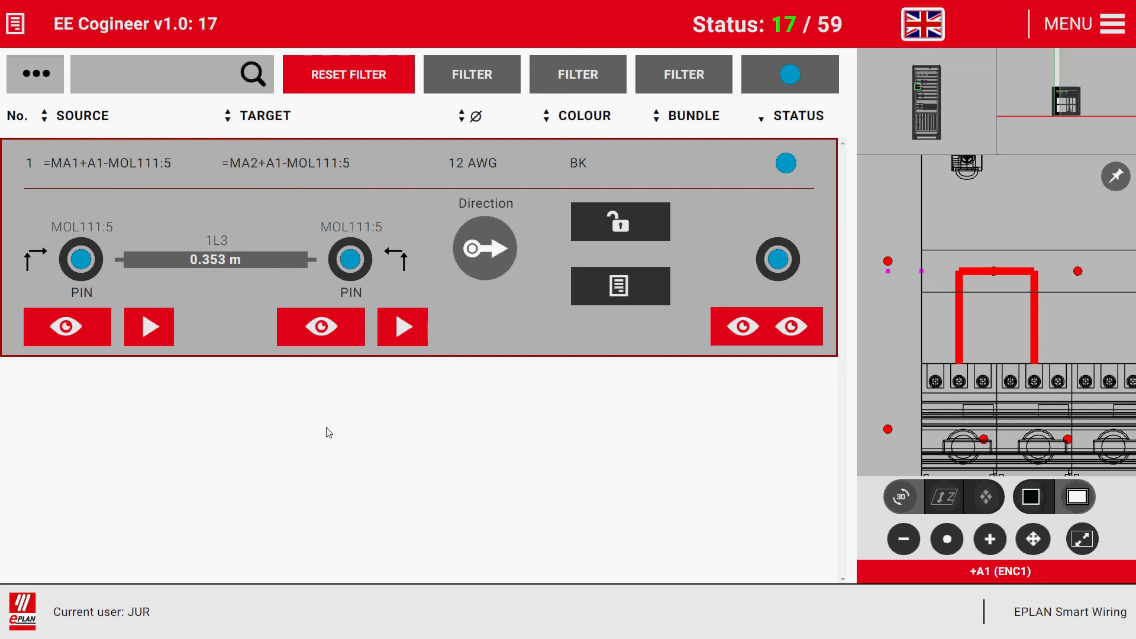
left_click(84, 263)
left_click(347, 277)
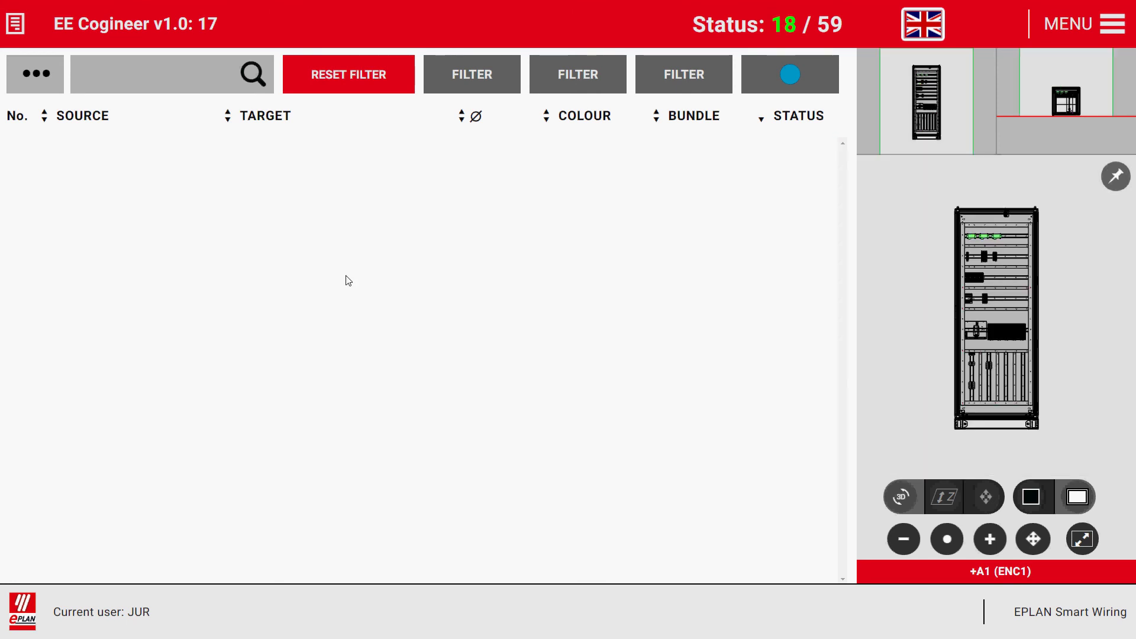
Step: Clear the status filter to list all wires and confirm the +A1 (ENC1) layout space
left_click(791, 74)
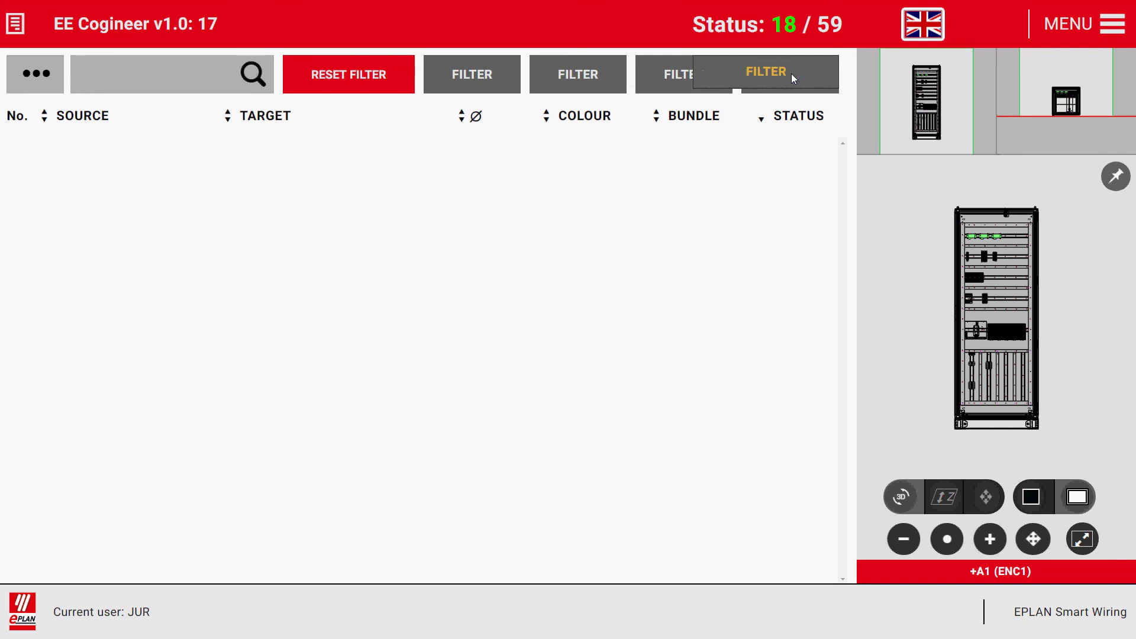
left_click(790, 75)
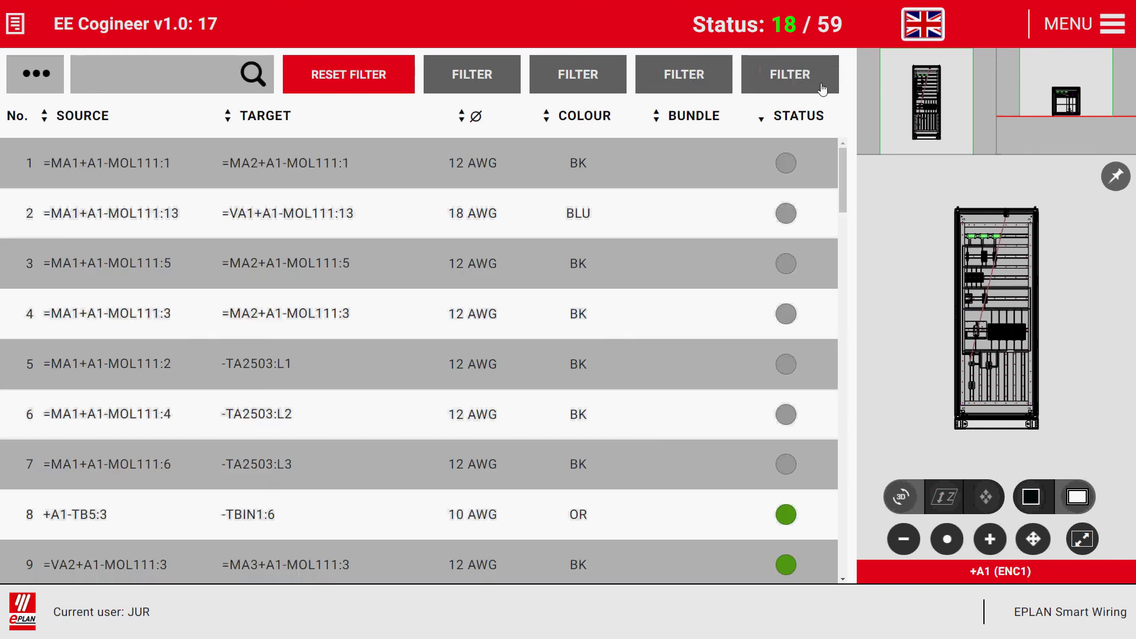
scroll(749, 399, "down", 10)
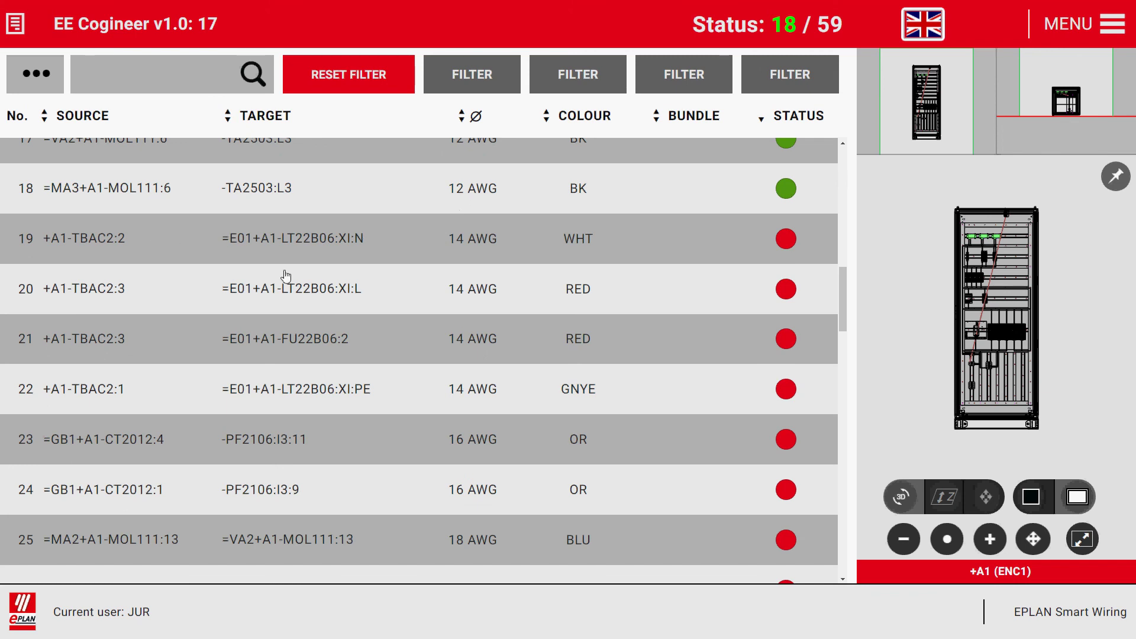
left_click(1028, 572)
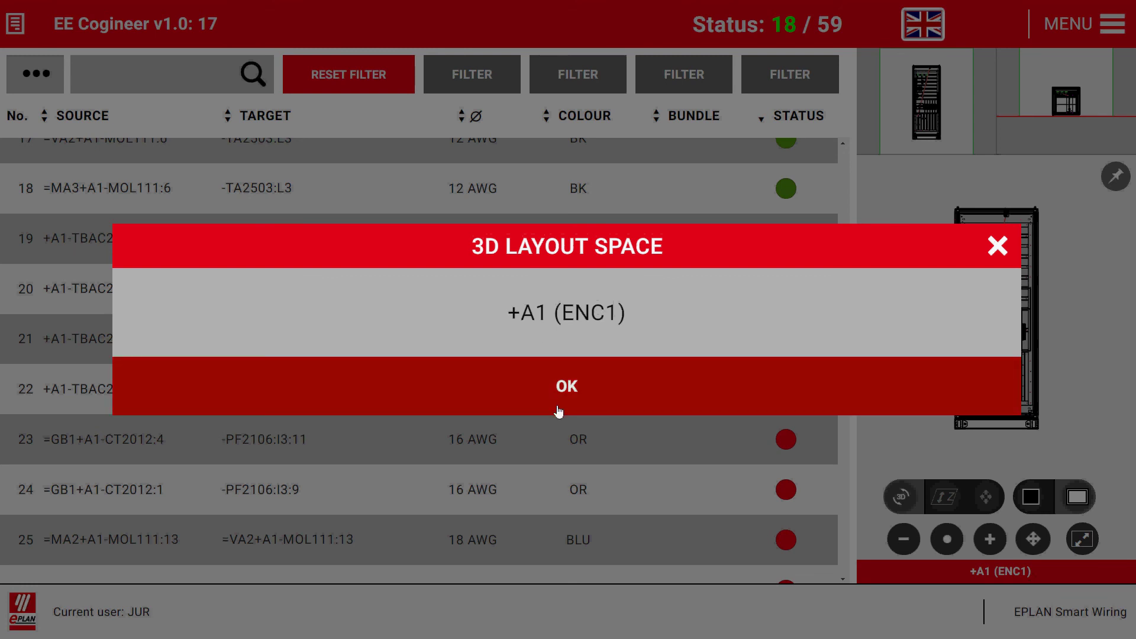
left_click(563, 394)
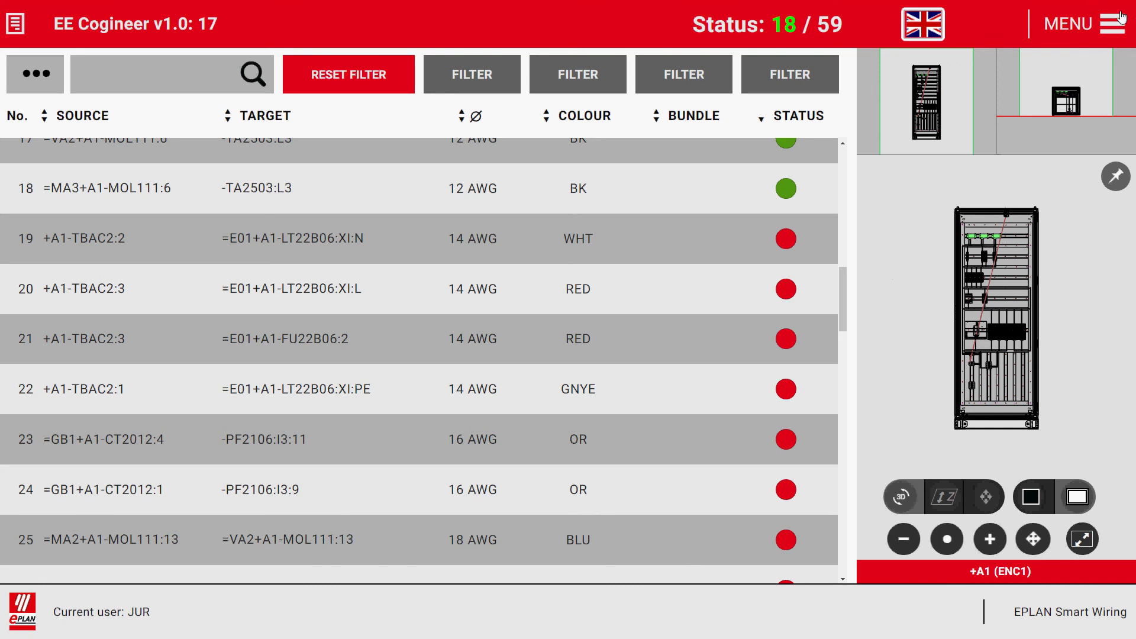
Step: Go to MENU > PROJECT, then switch back to EPLAN Pro Panel
left_click(1089, 27)
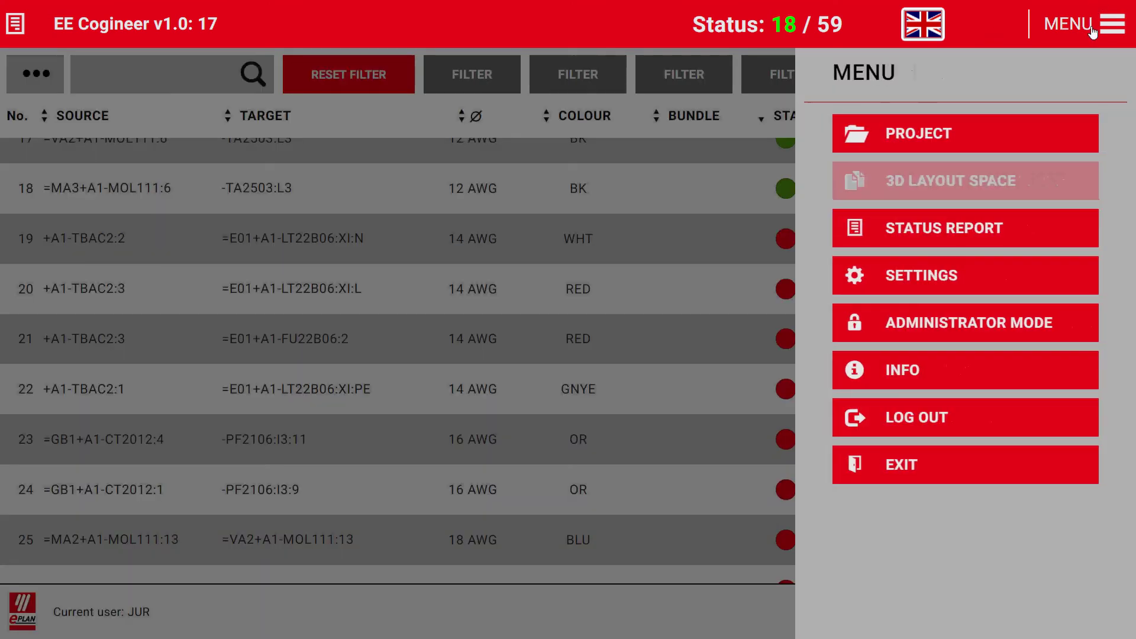
left_click(943, 137)
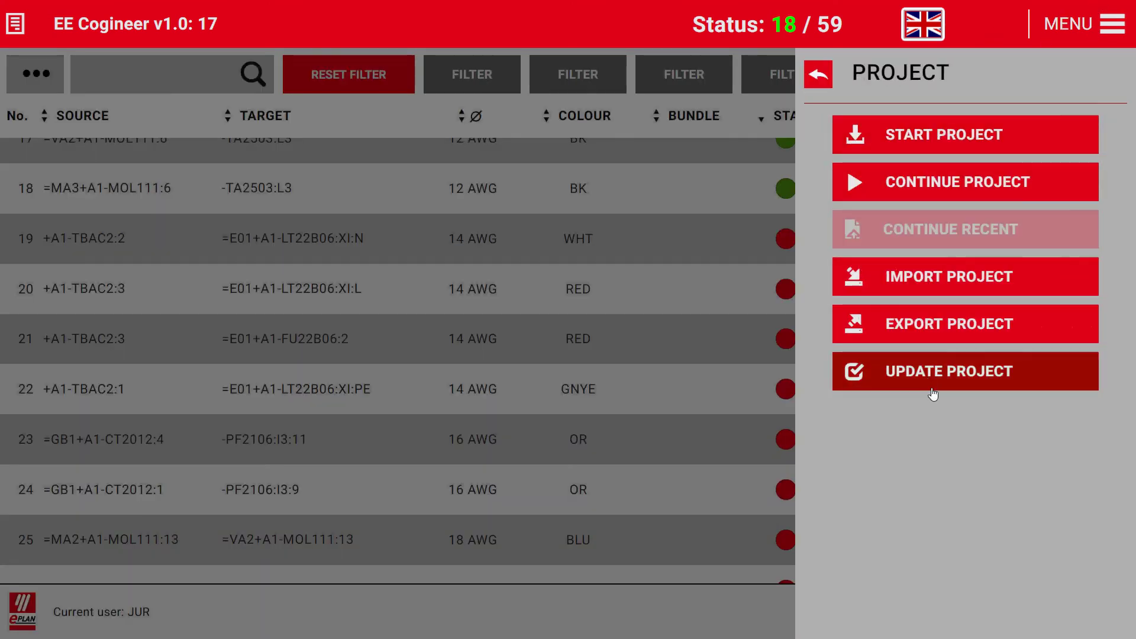
key("alt+Tab")
key("Tab")
key("Tab")
key("alt+shift+Tab")
key("alt+Tab")
key("alt+Tab")
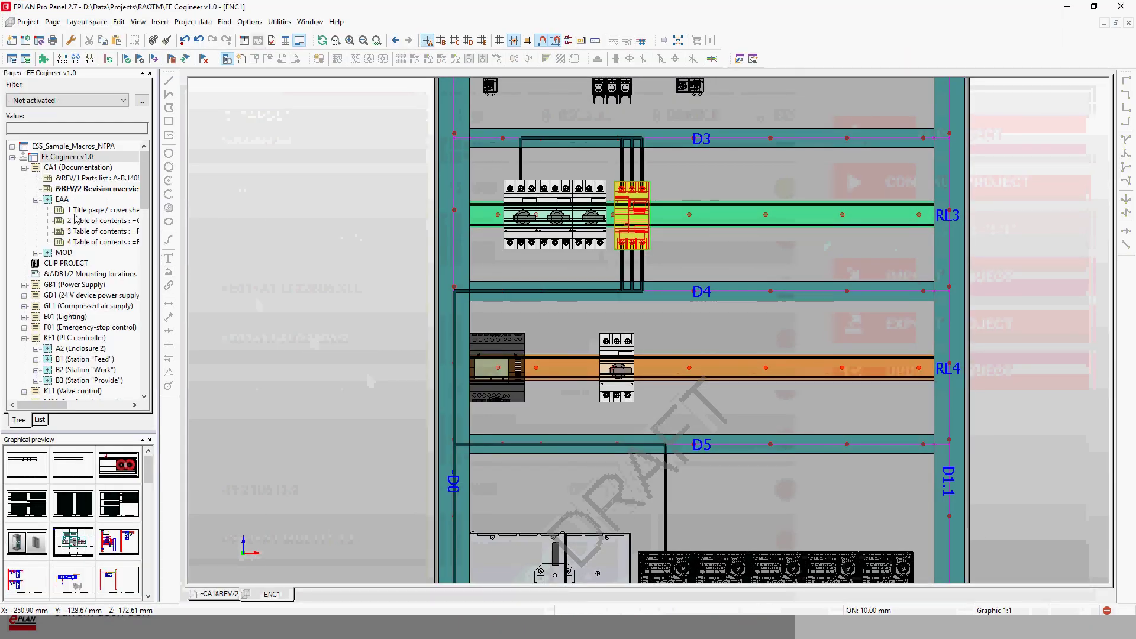
Step: Display the 1 Title page / cover sheet (=CA1+EAA/1) and zoom into its graphic
left_click(77, 211)
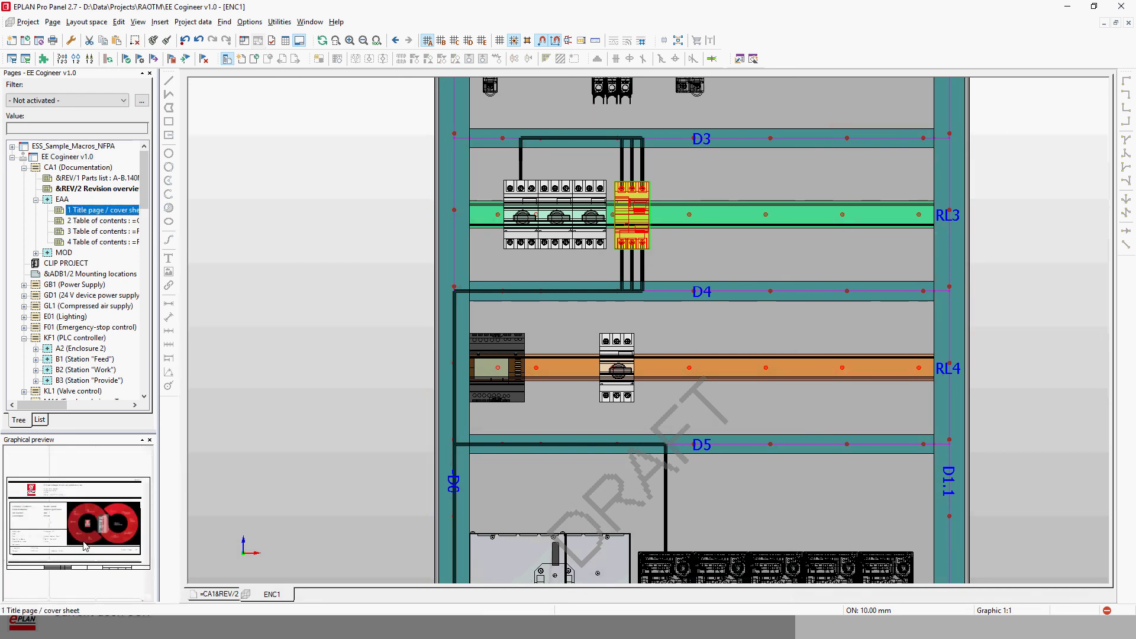
double_click(86, 545)
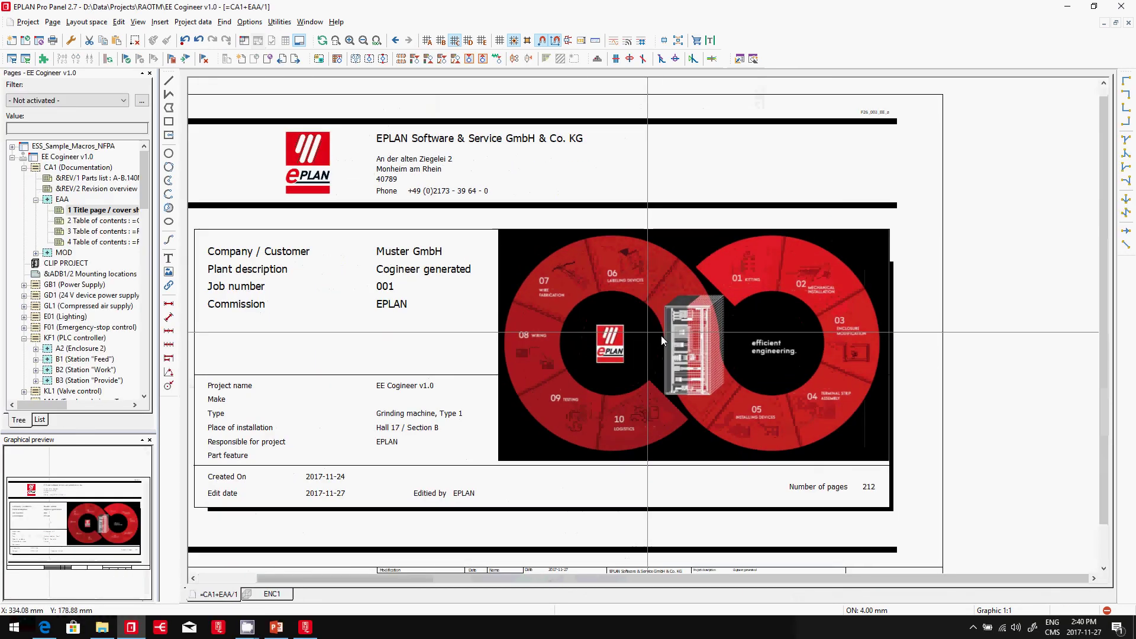
scroll(662, 340, "up", 4)
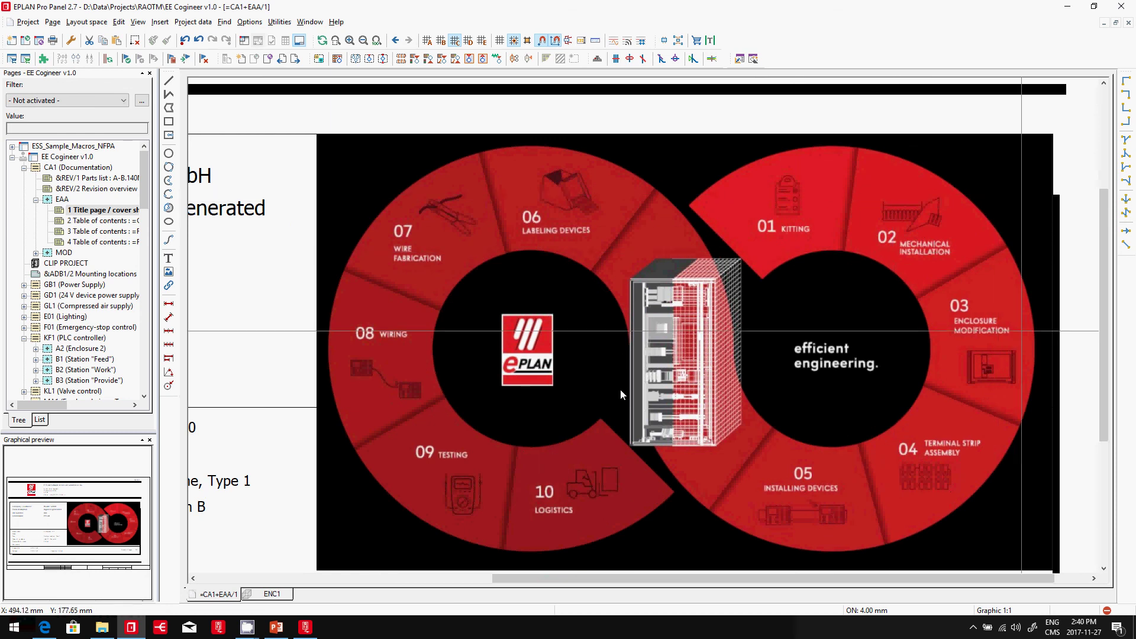